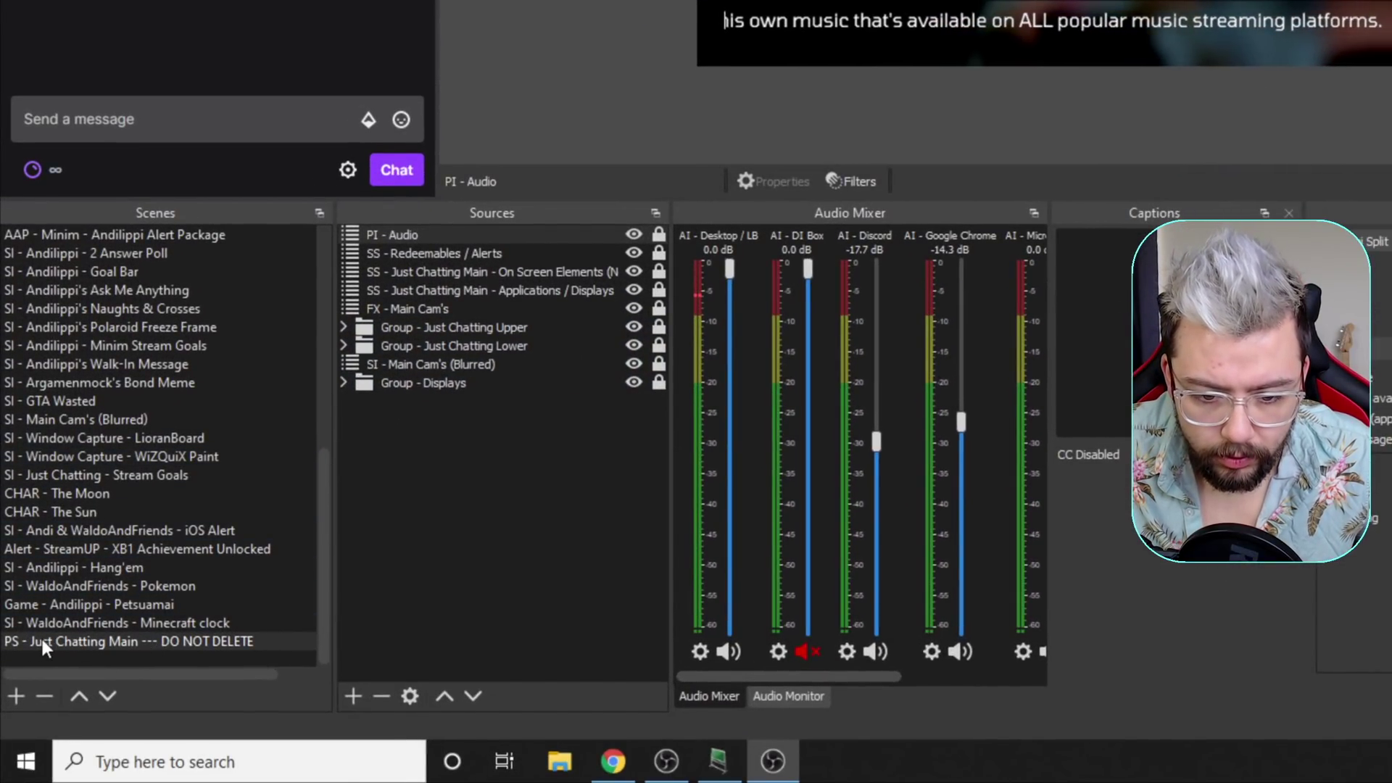
- Remove the DO NOT DELETE scene, then undo the deletion to restore it
right_click(219, 641)
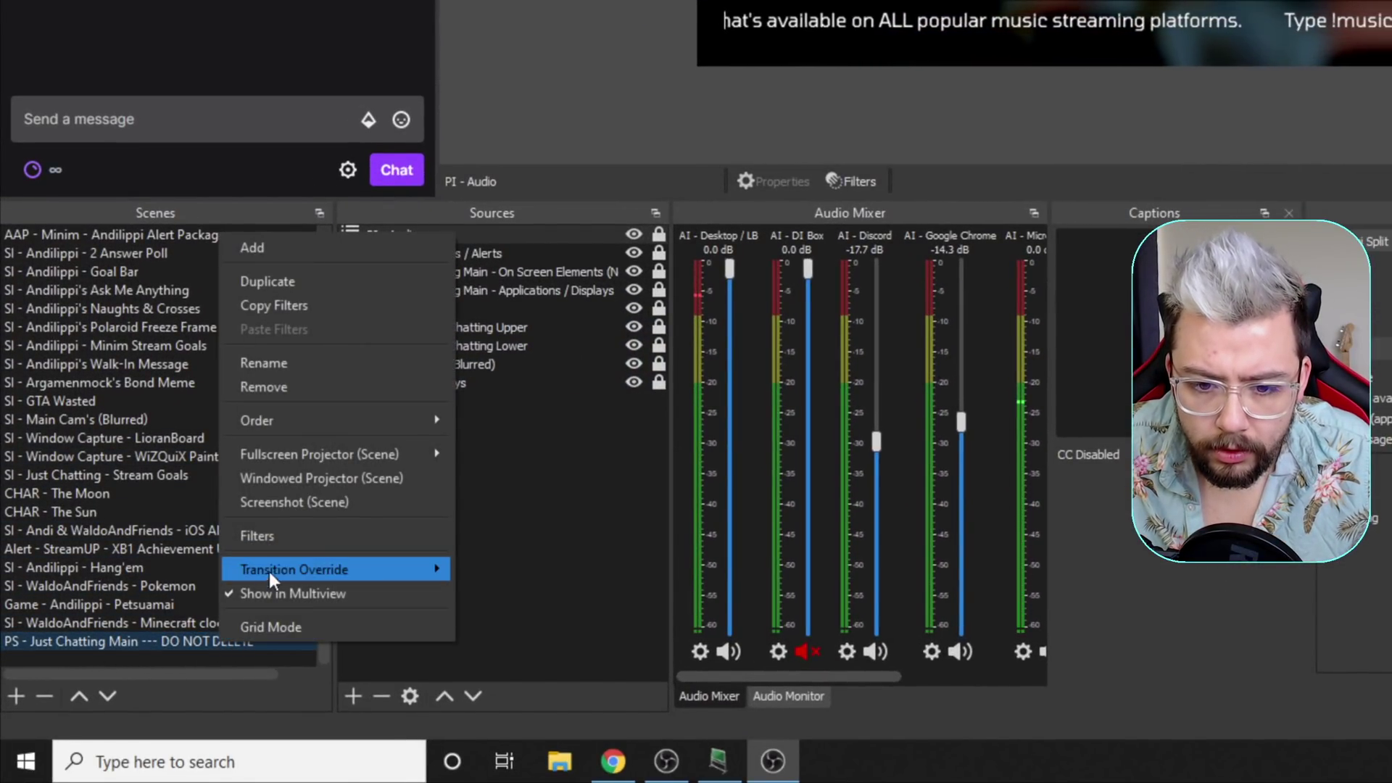
click(271, 389)
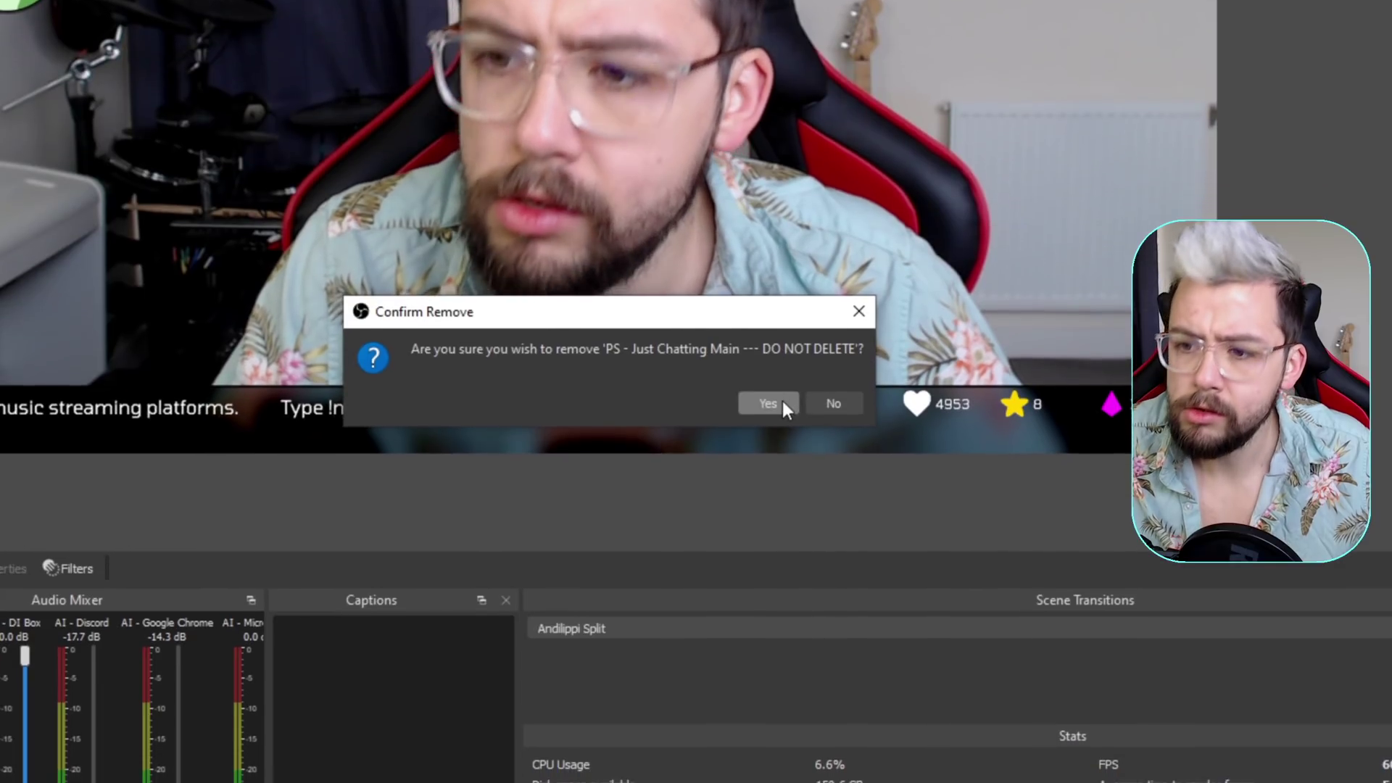
click(769, 403)
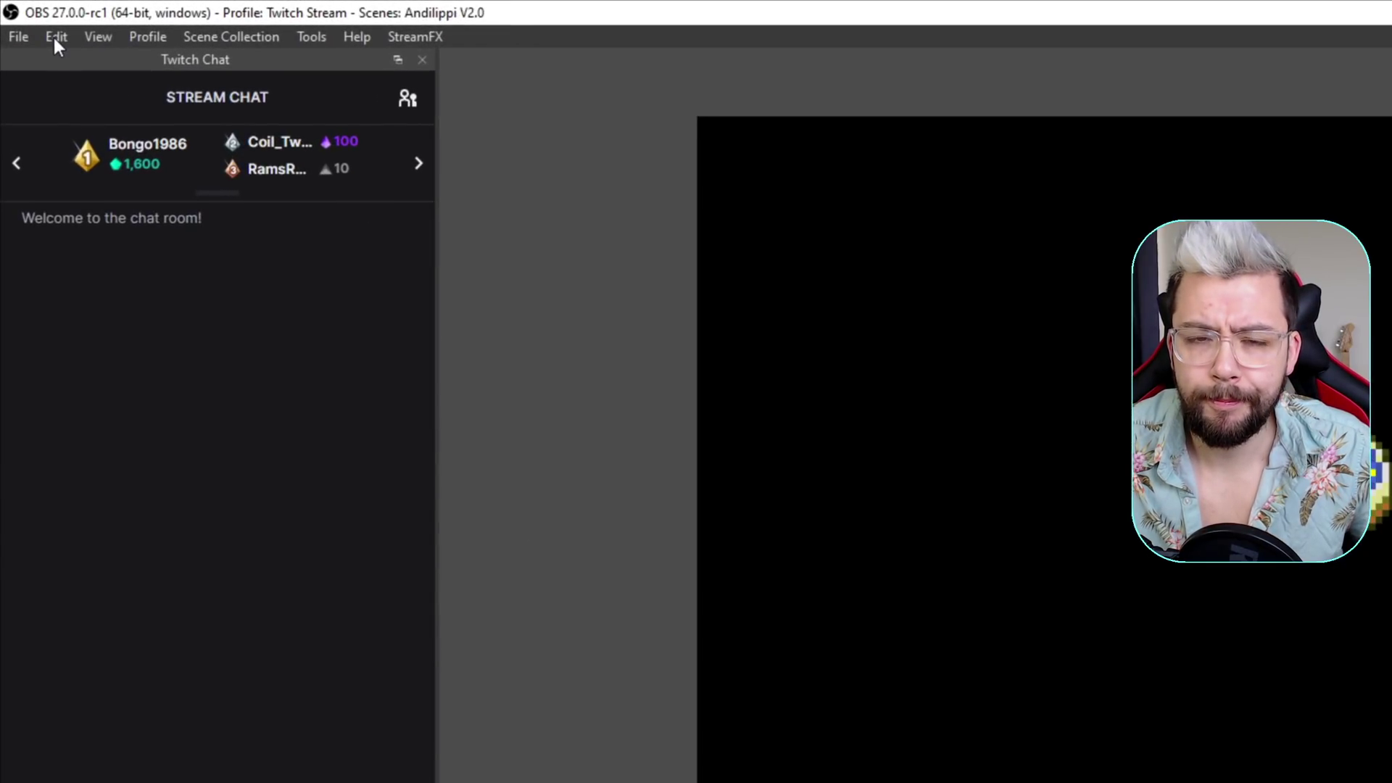
click(28, 19)
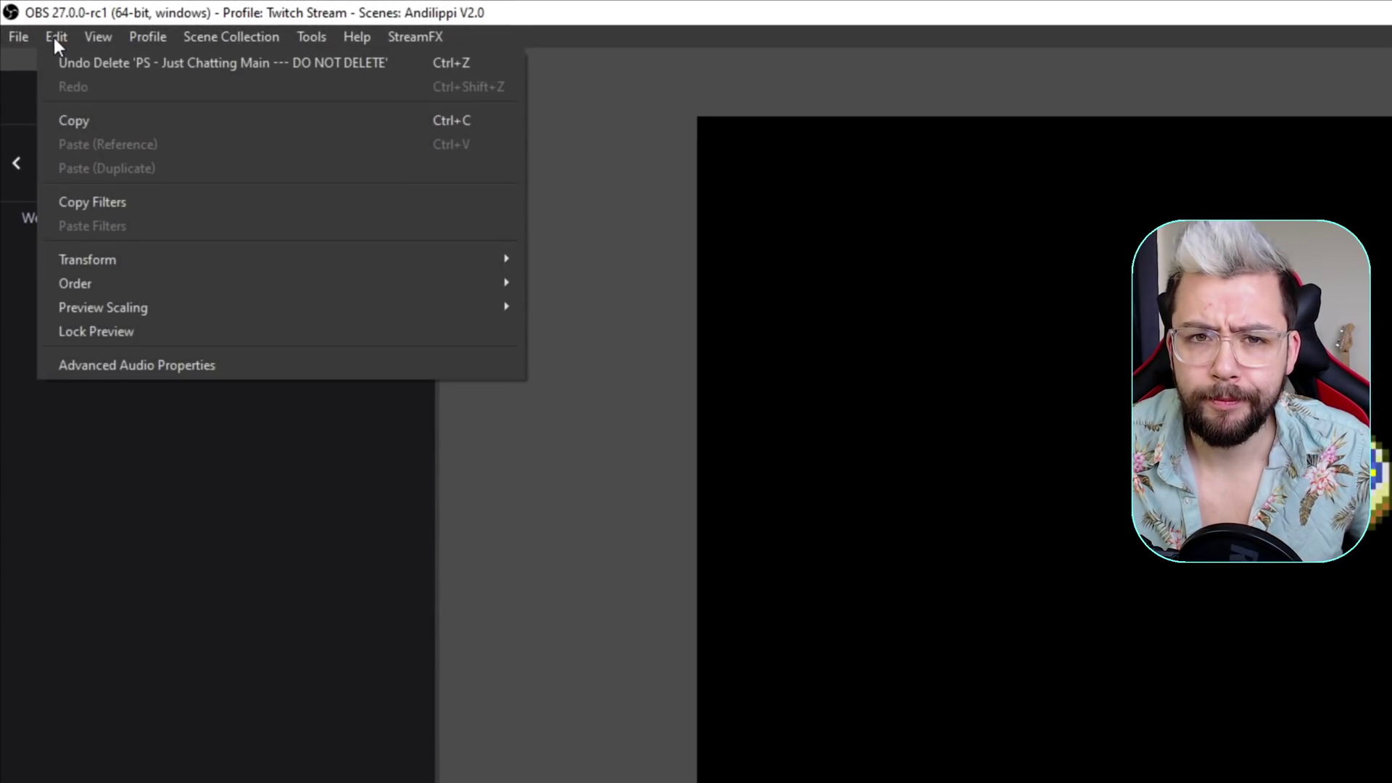
click(87, 65)
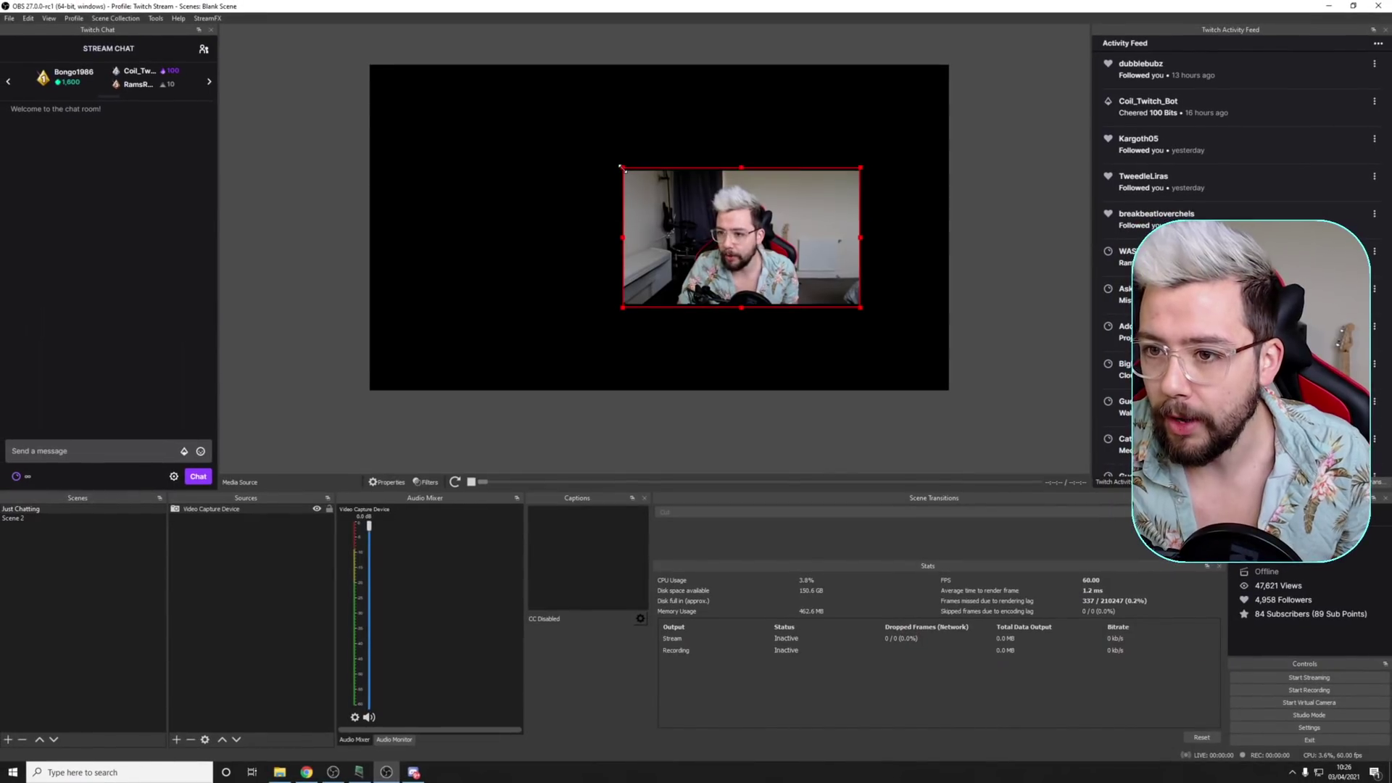
drag(718, 246, 586, 253)
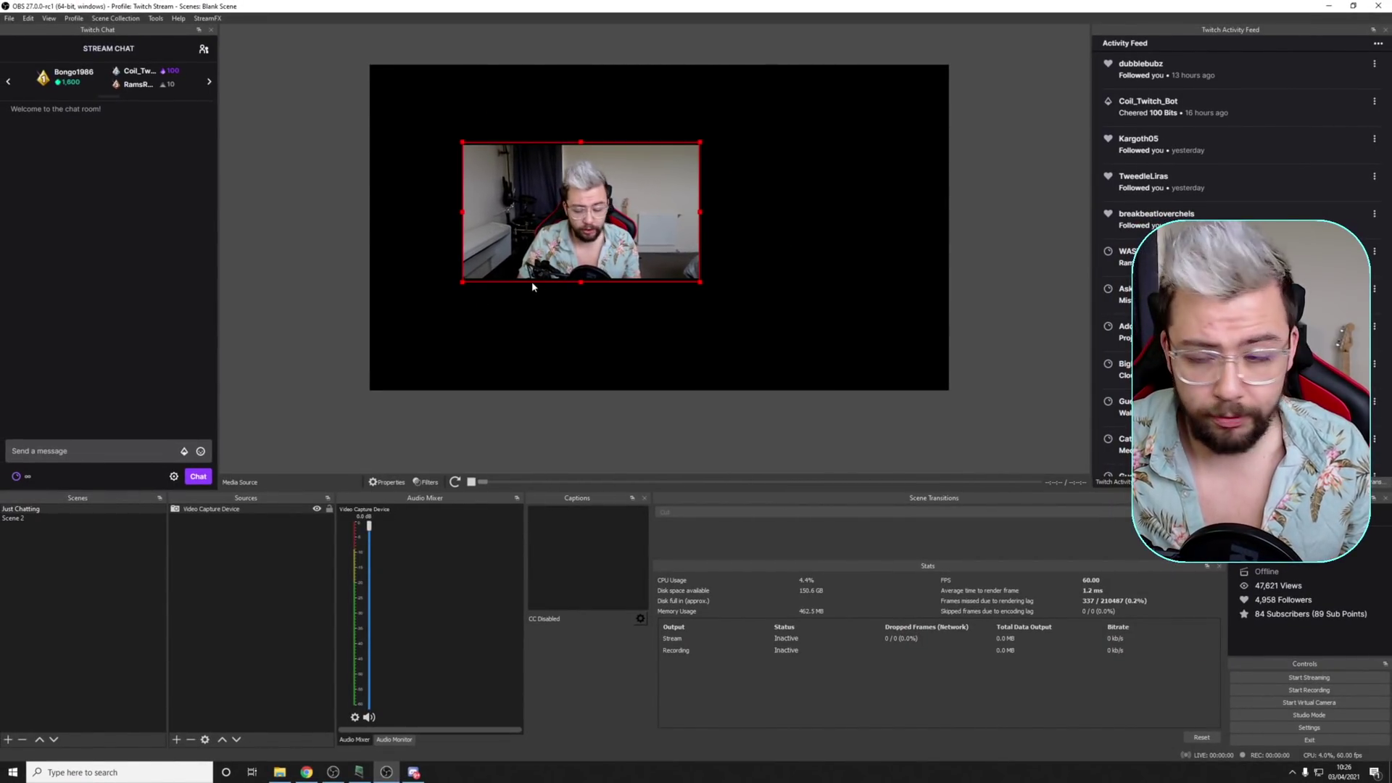
key(ctrl+z)
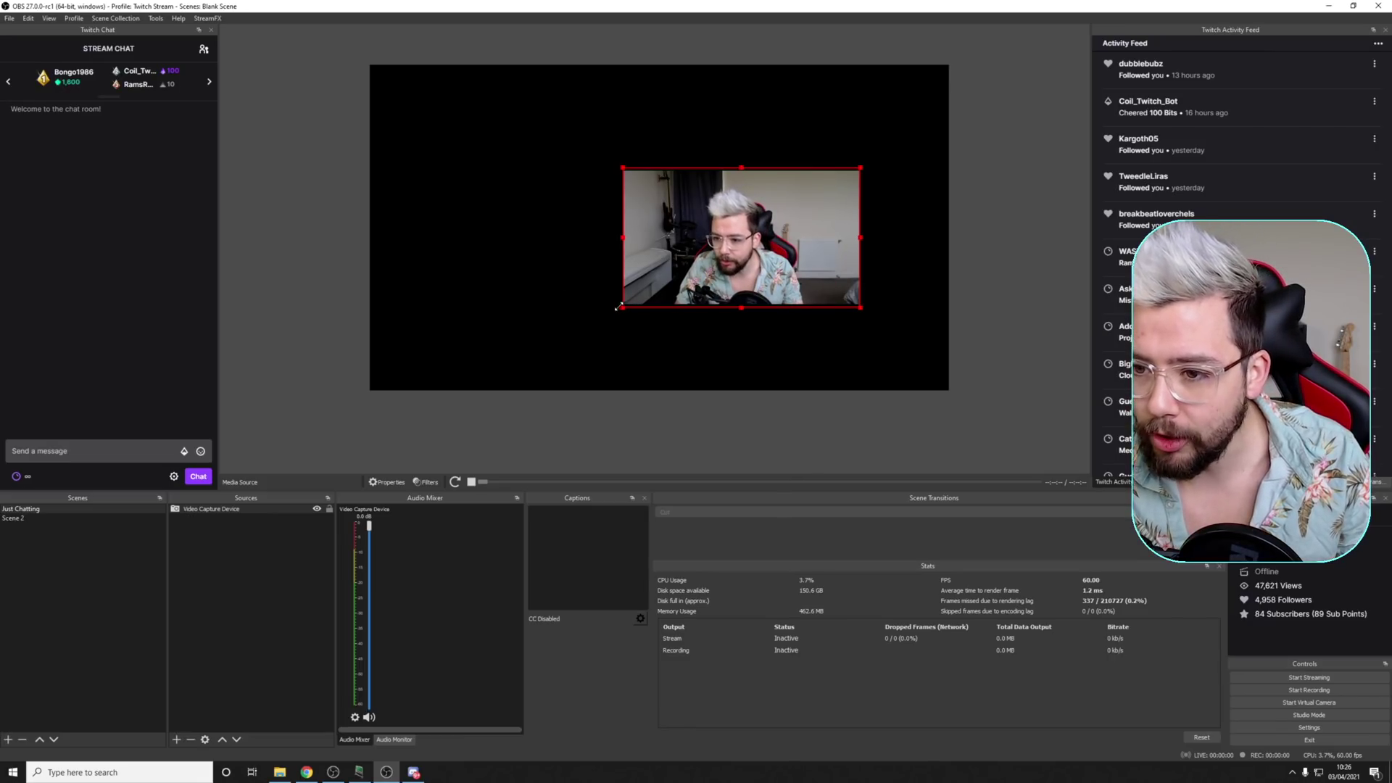
drag(620, 308, 481, 395)
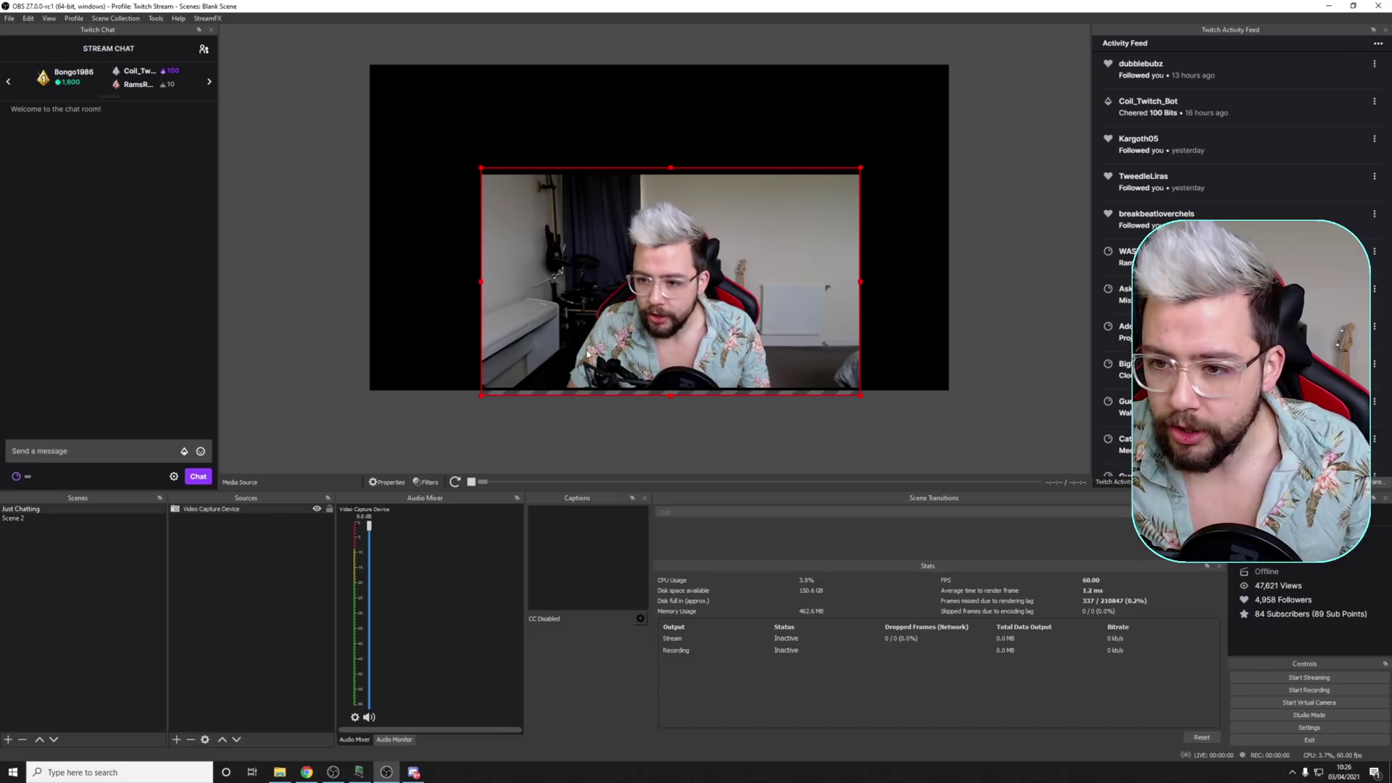
drag(587, 352, 531, 268)
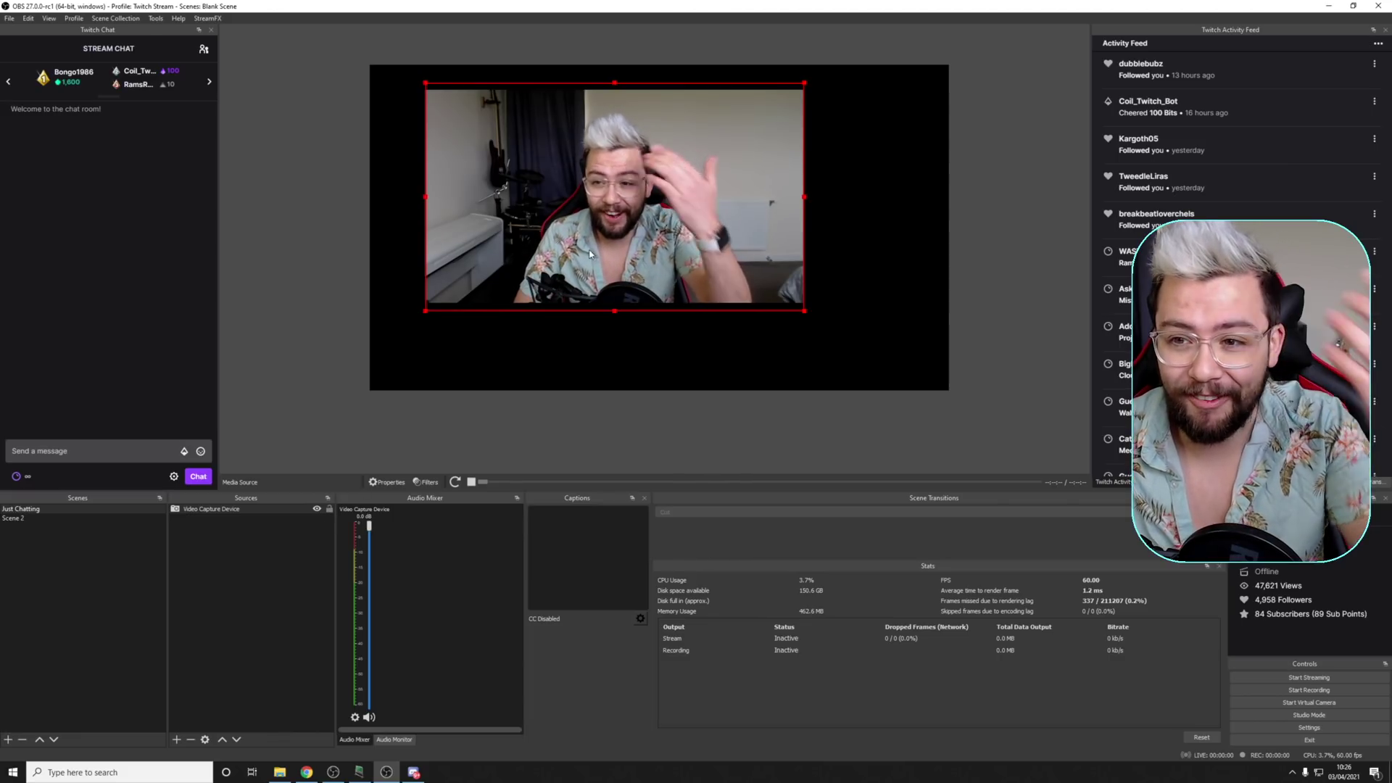
key(ctrl+z)
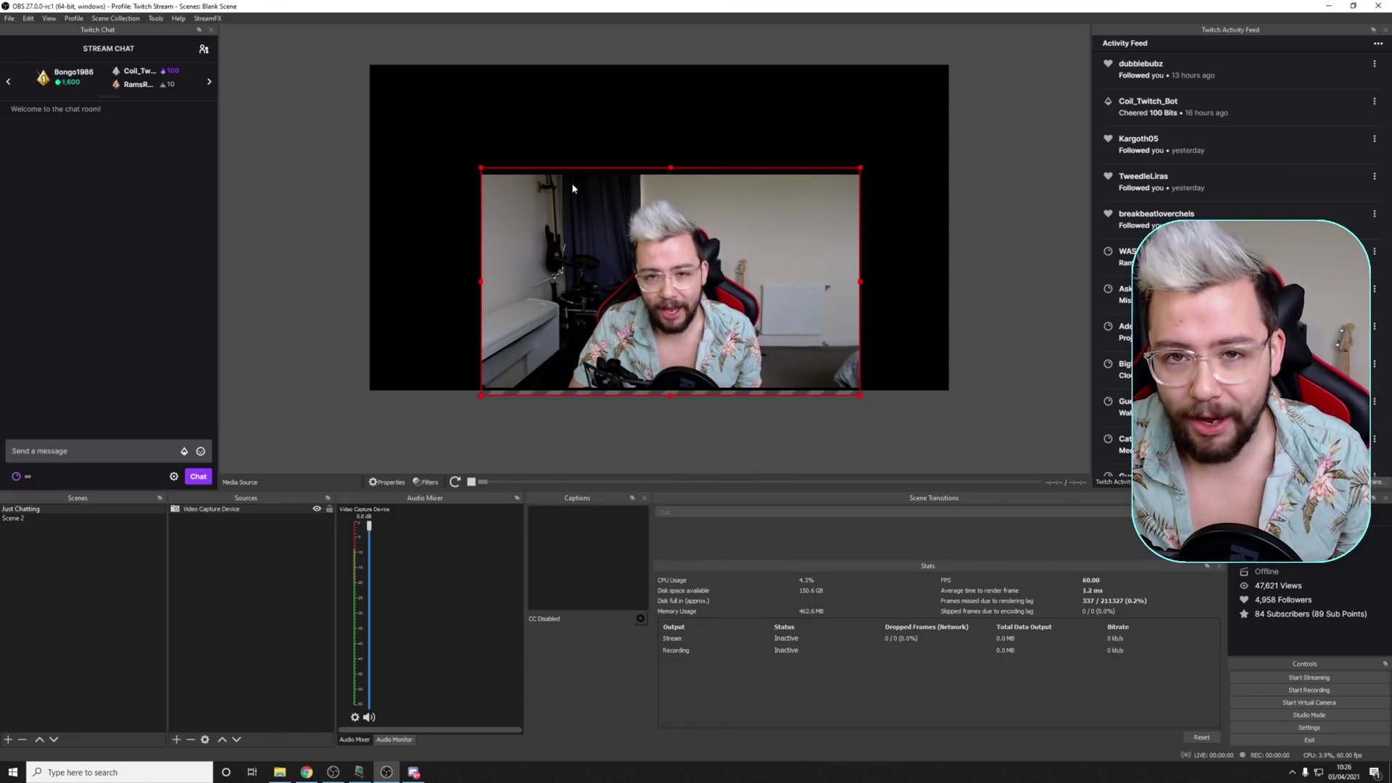
key(ctrl+z)
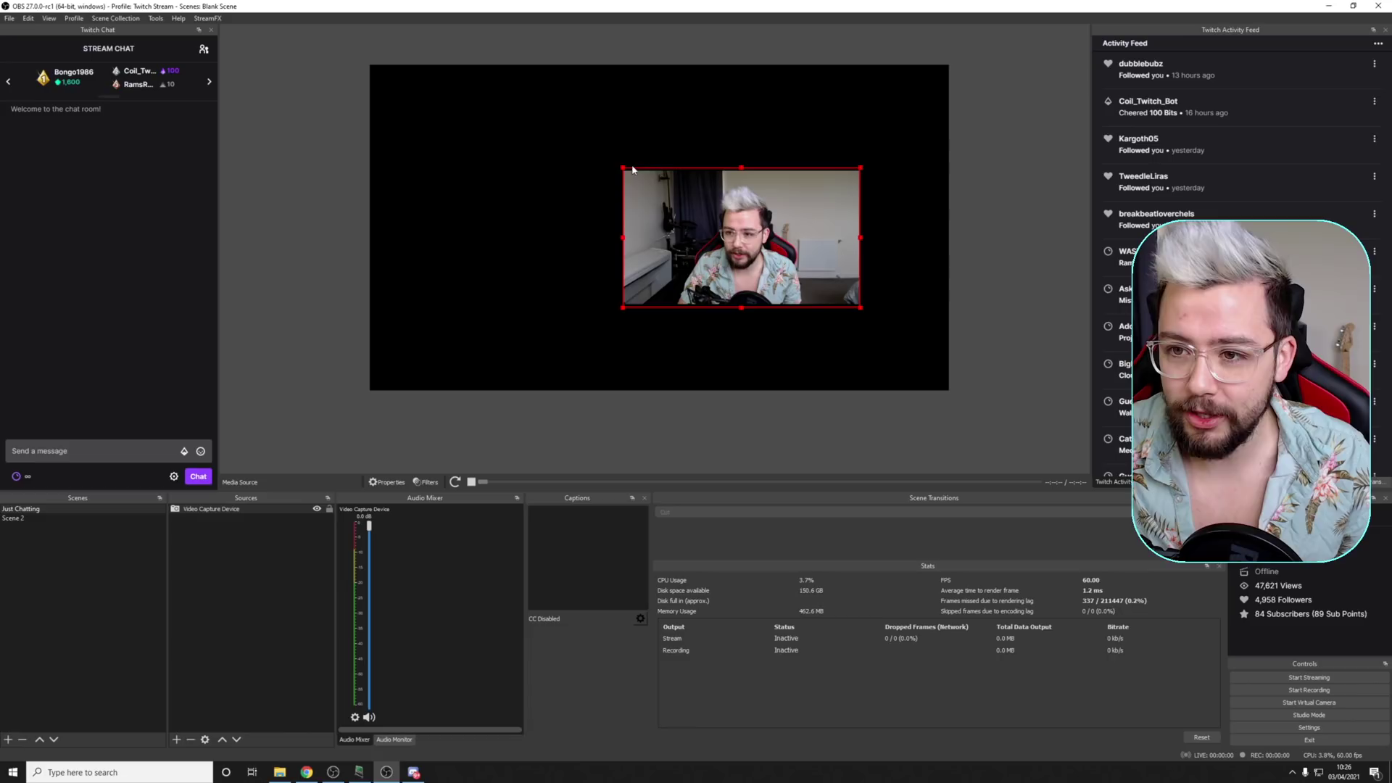
drag(619, 166, 282, 695)
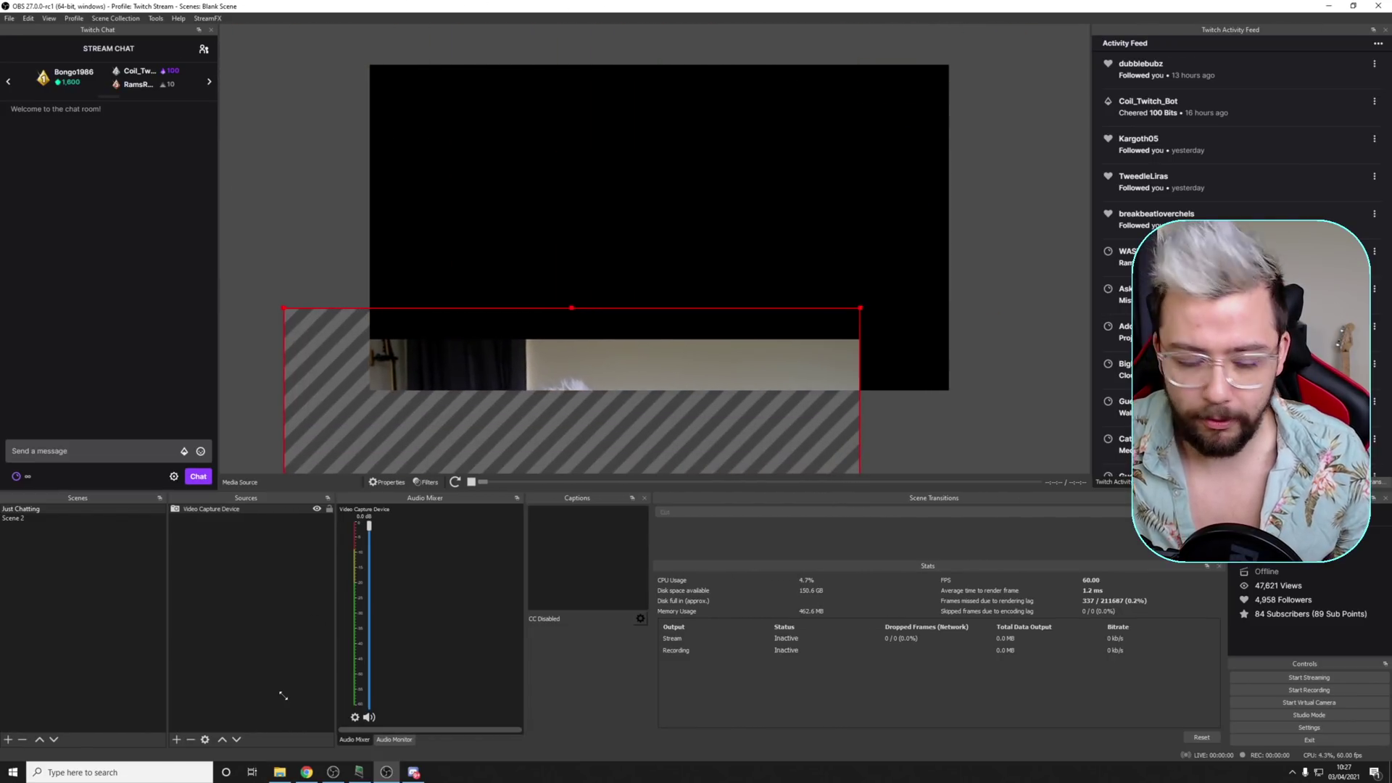
key(ctrl+z)
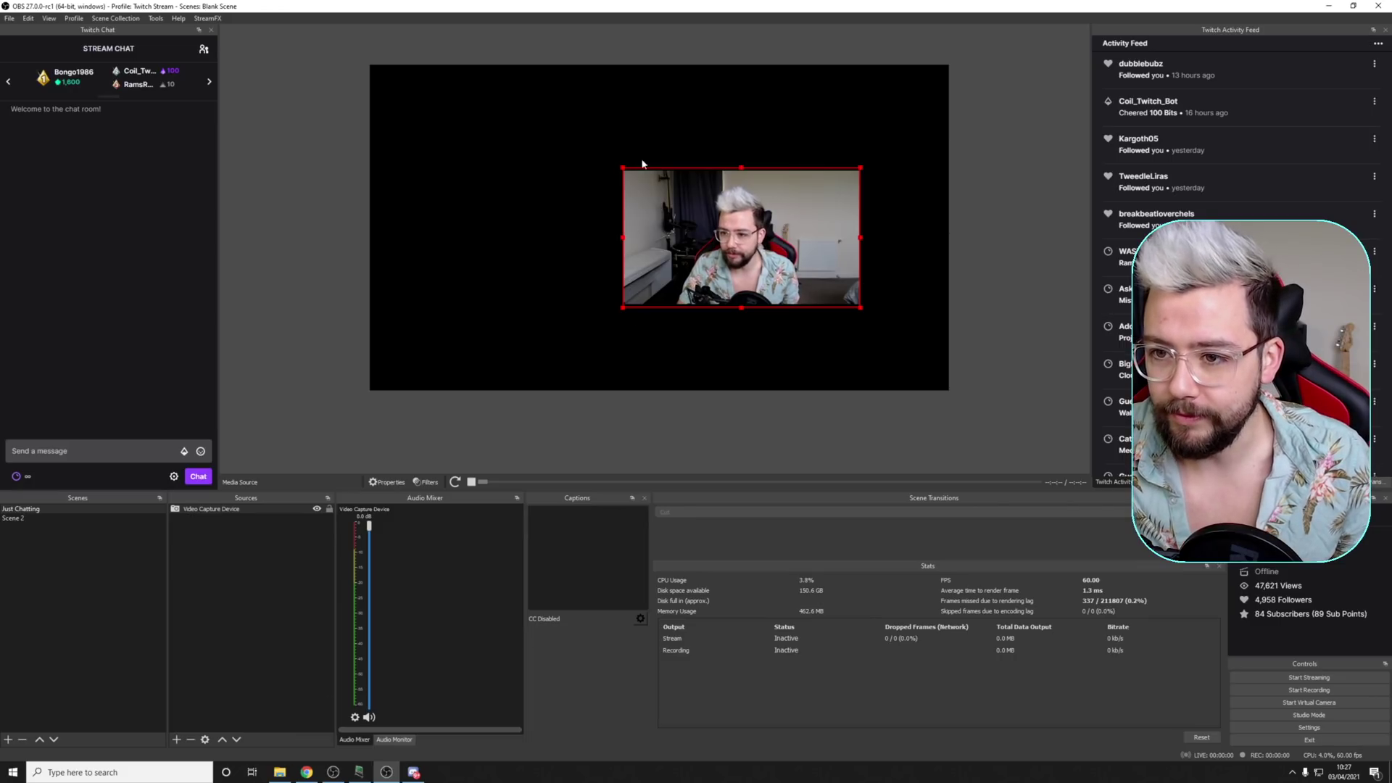
key(ctrl+f)
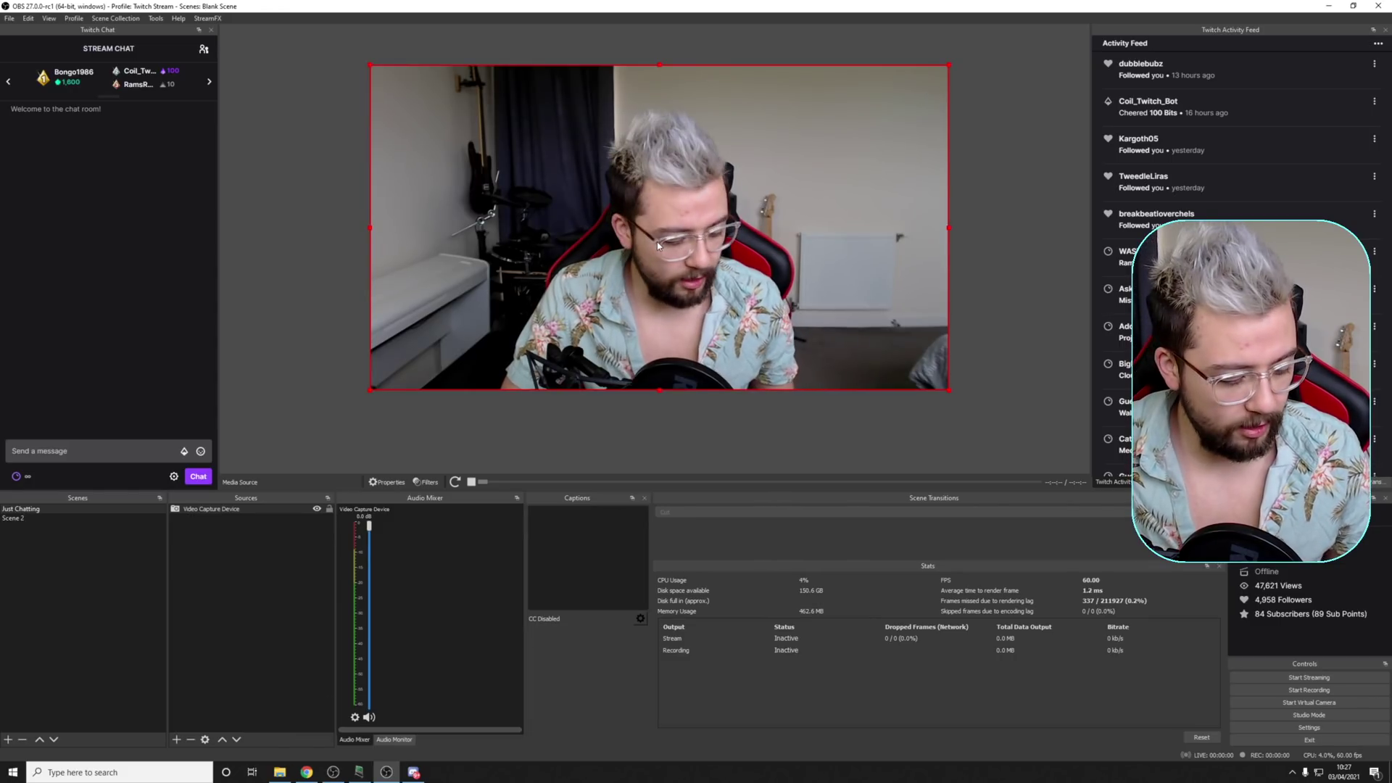
key(ctrl+z)
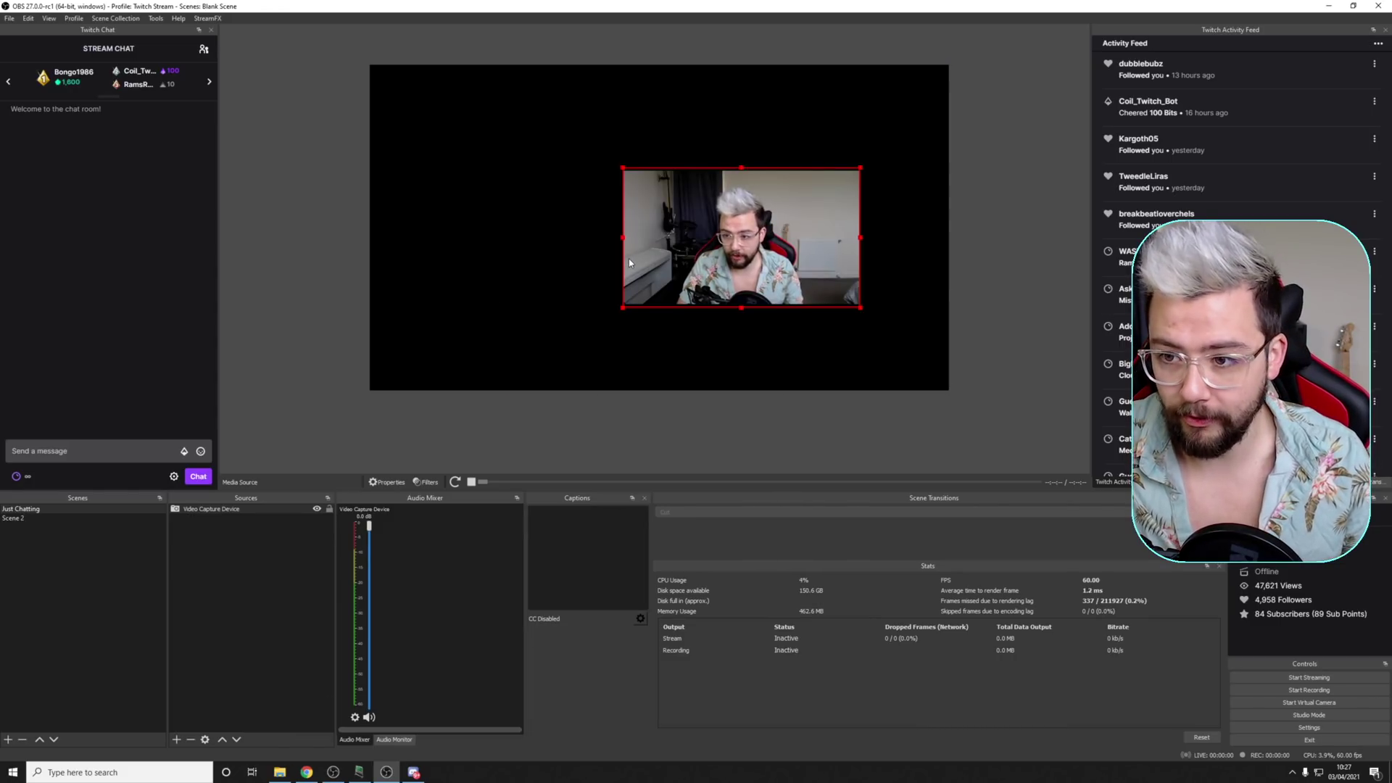
click(28, 18)
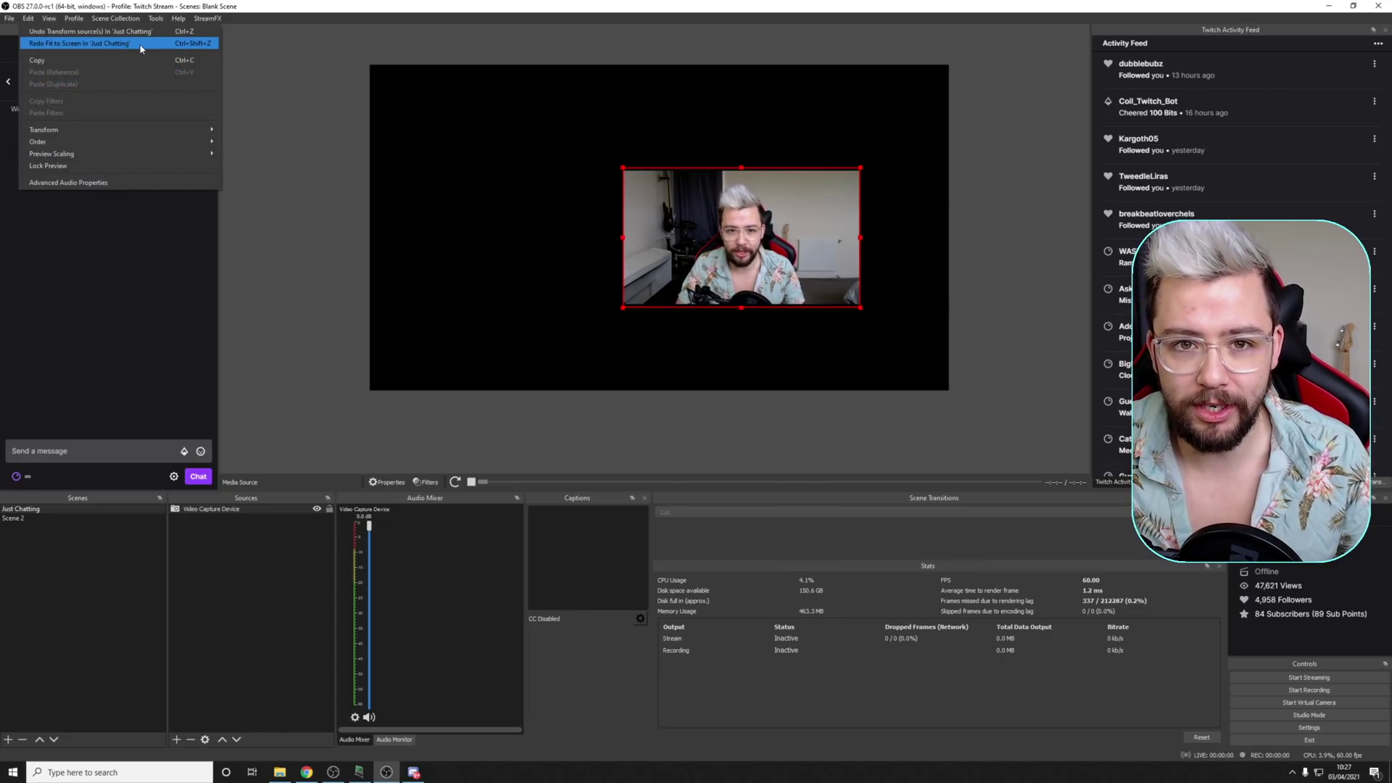
- Redo Fit to Screen so the webcam fills the whole canvas
click(140, 45)
click(27, 20)
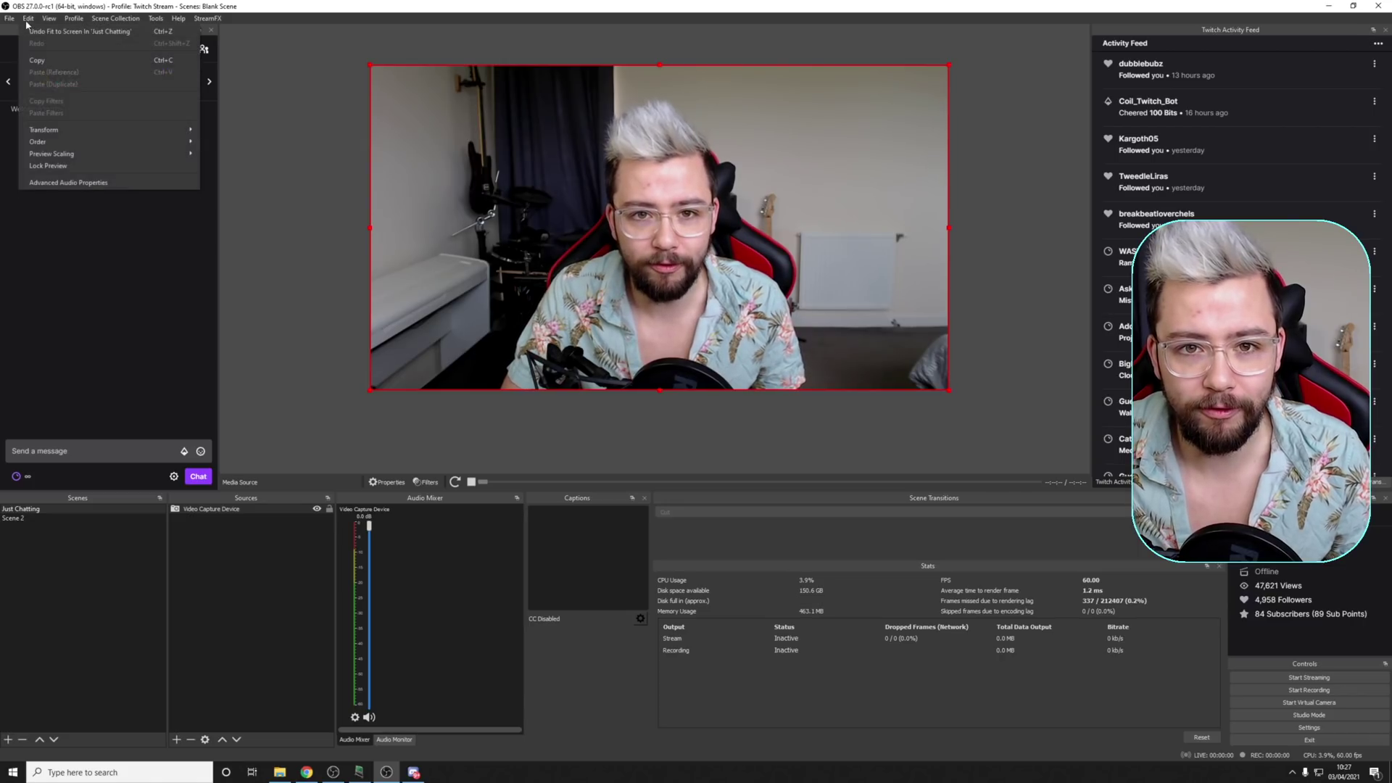
click(27, 20)
click(27, 20)
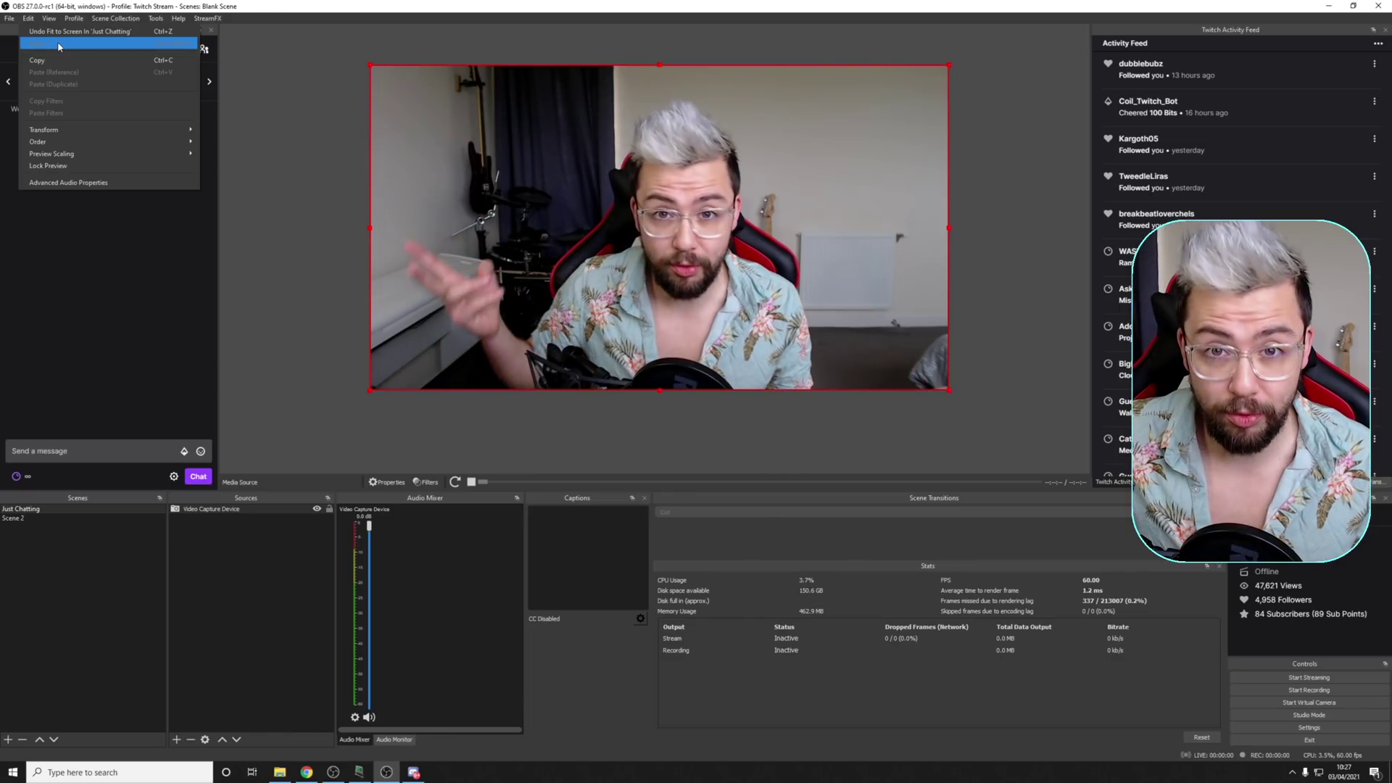
click(382, 109)
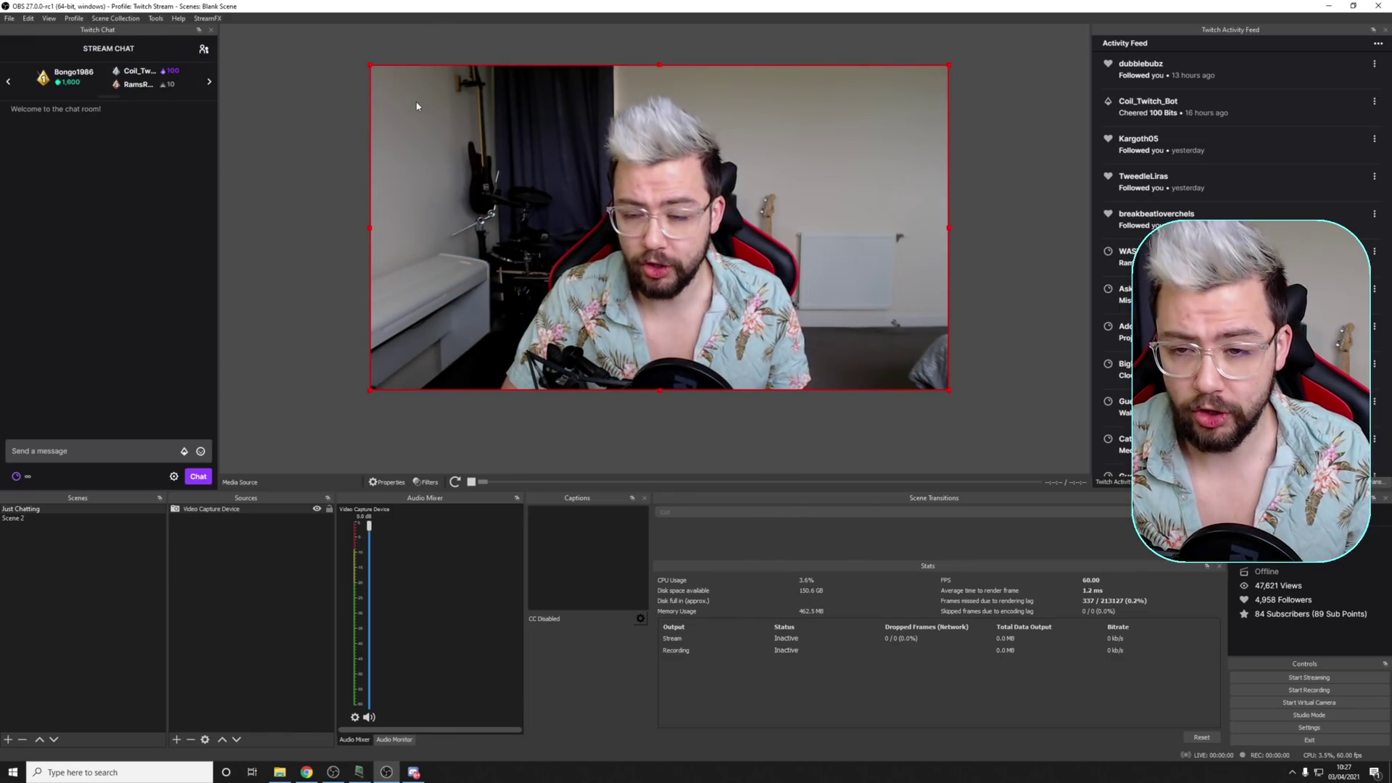
- Delete the Video Capture Device source, then undo the deletion to restore it
click(200, 509)
key(Delete)
click(742, 399)
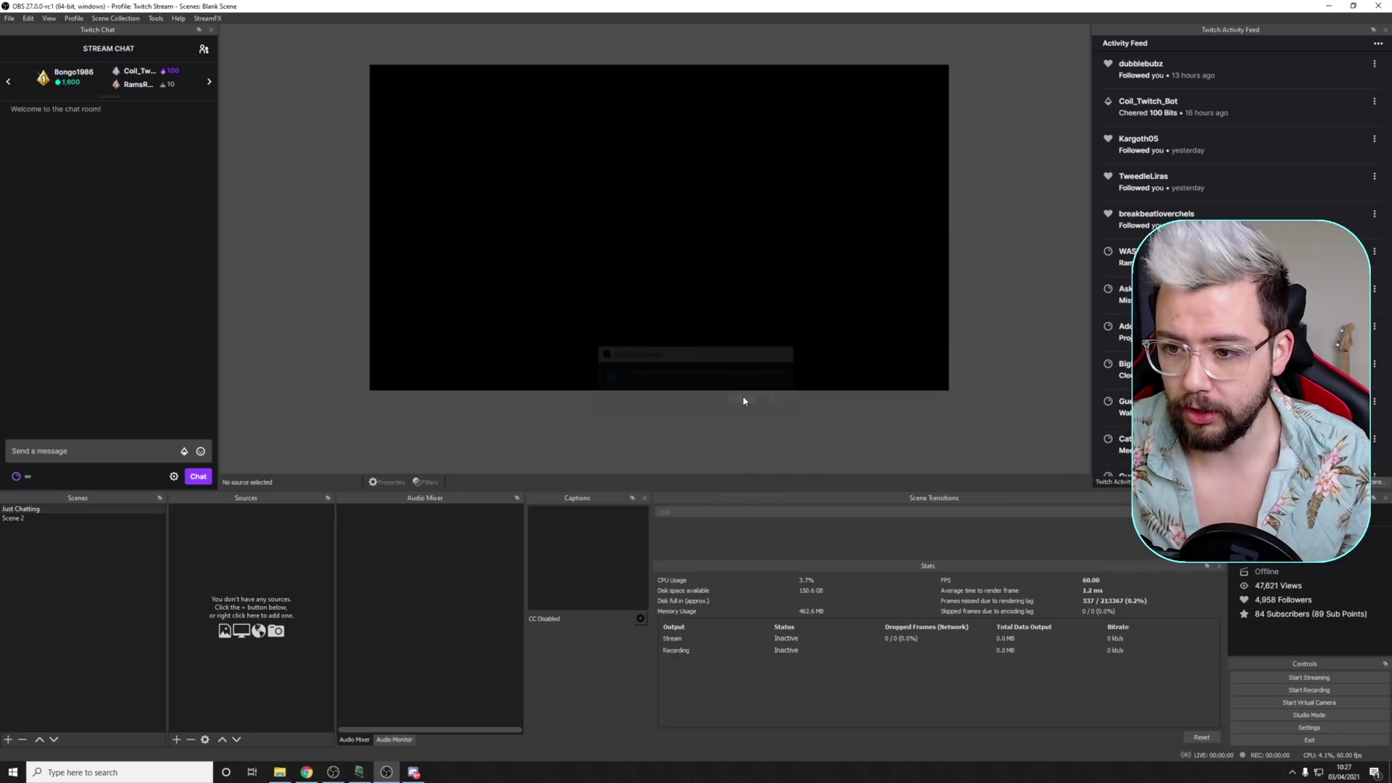
click(27, 18)
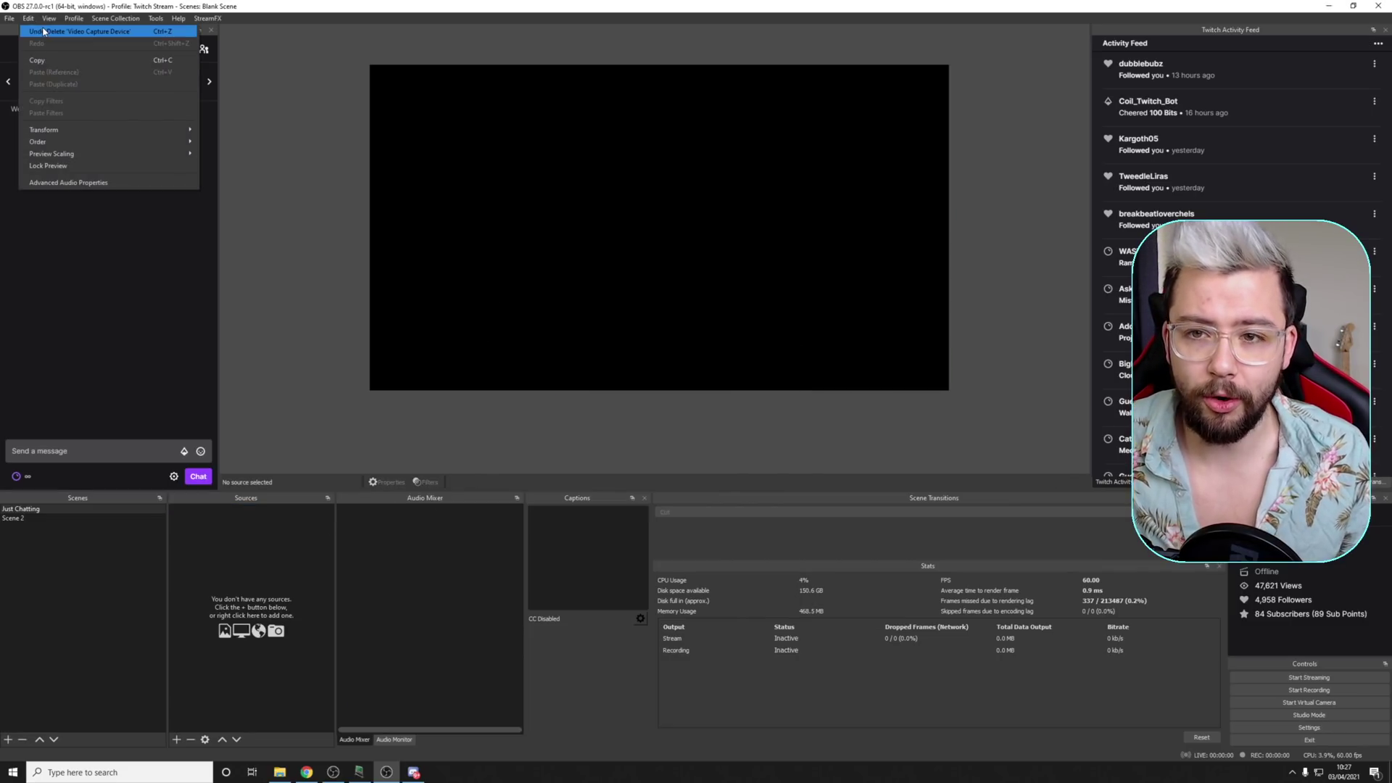
click(44, 31)
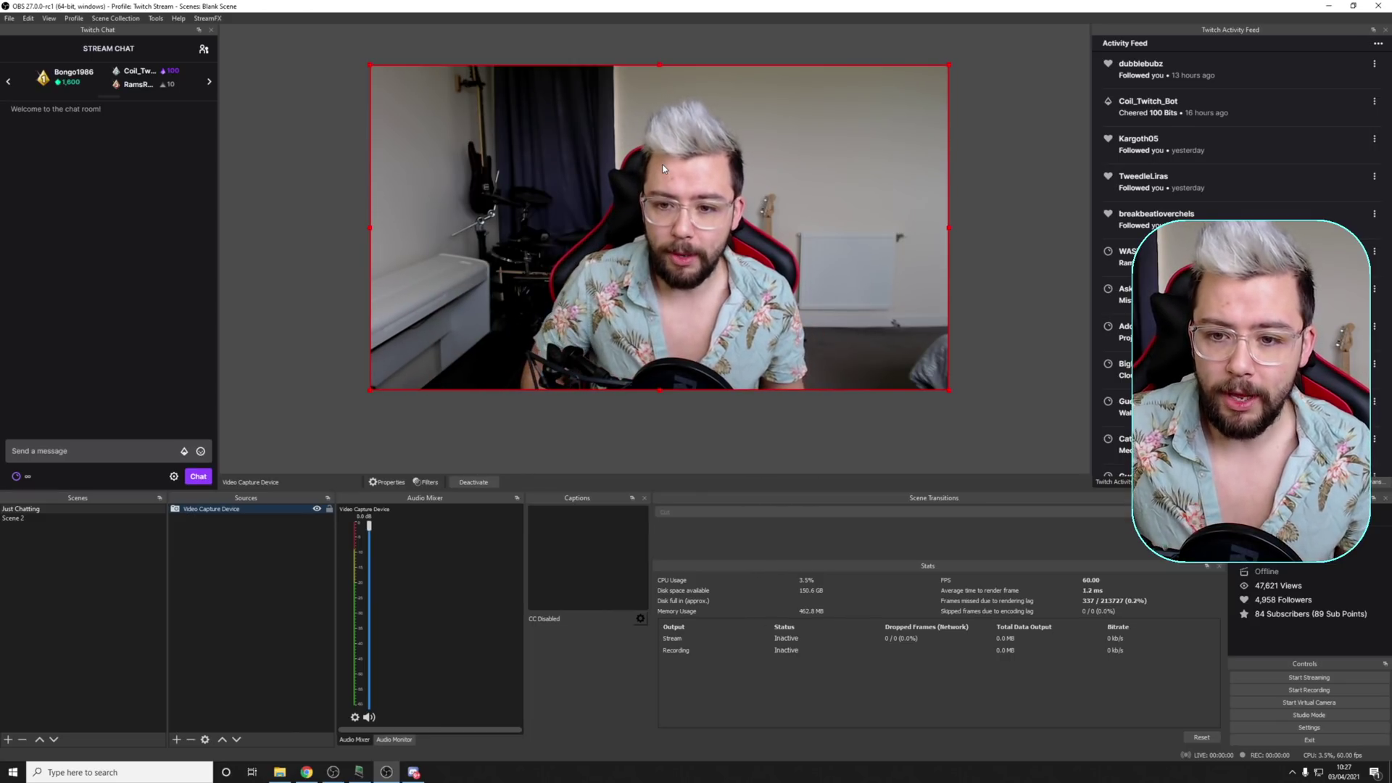
click(428, 484)
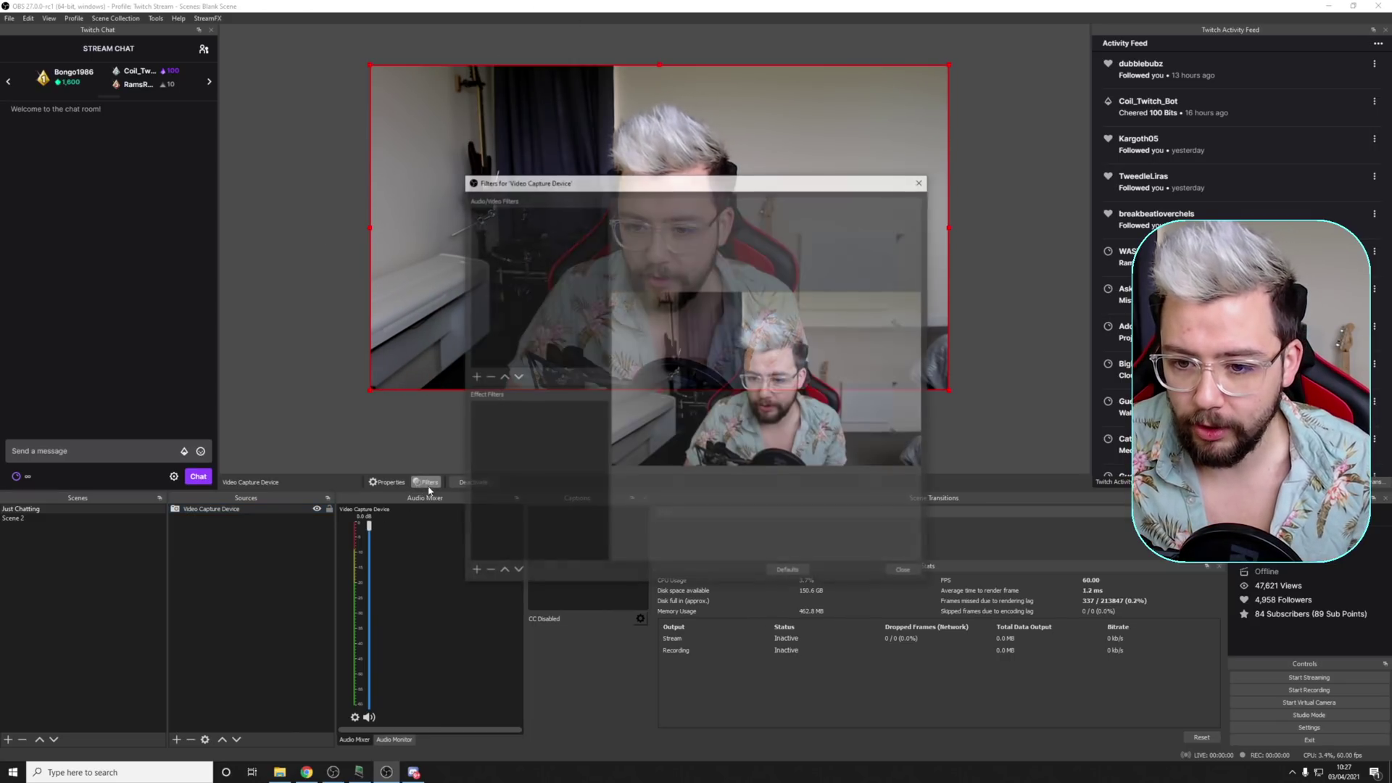
click(475, 571)
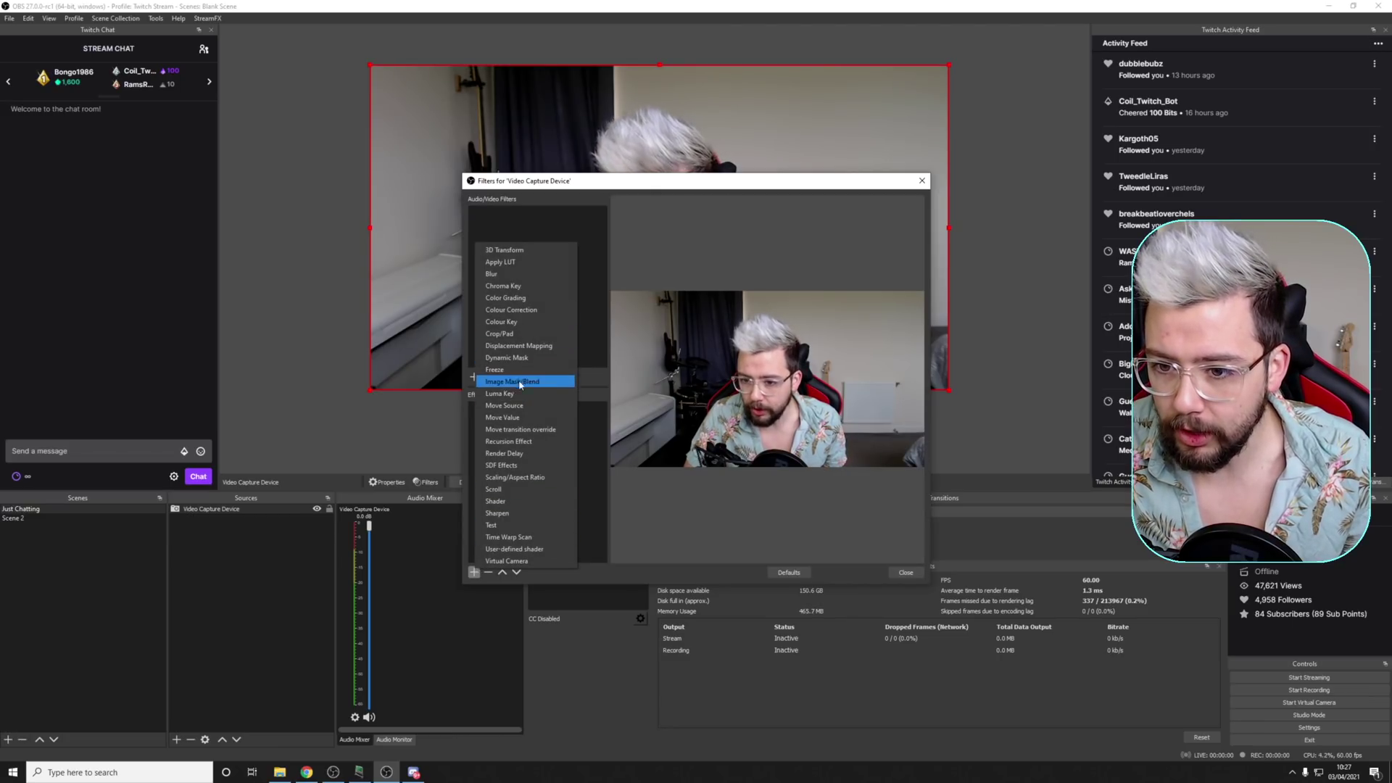
click(500, 370)
key(Return)
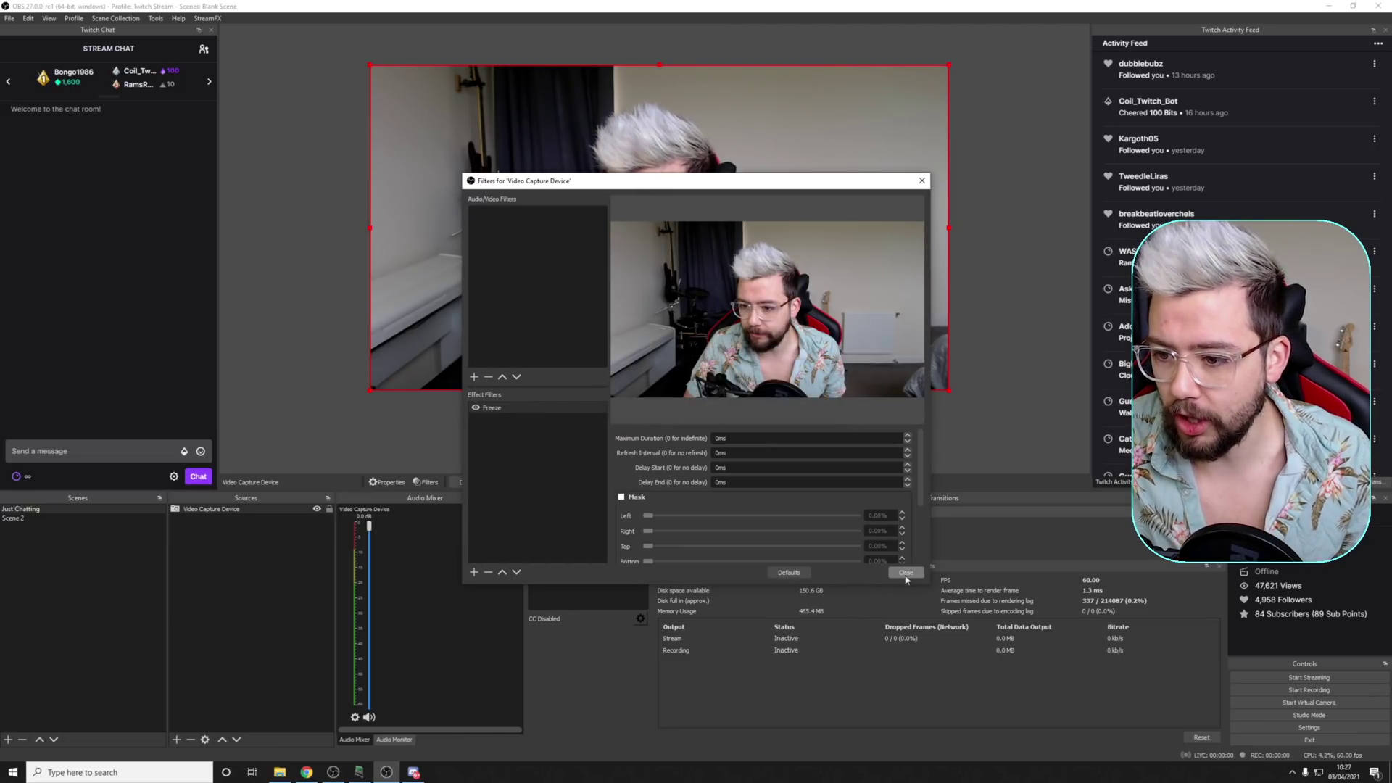
click(906, 572)
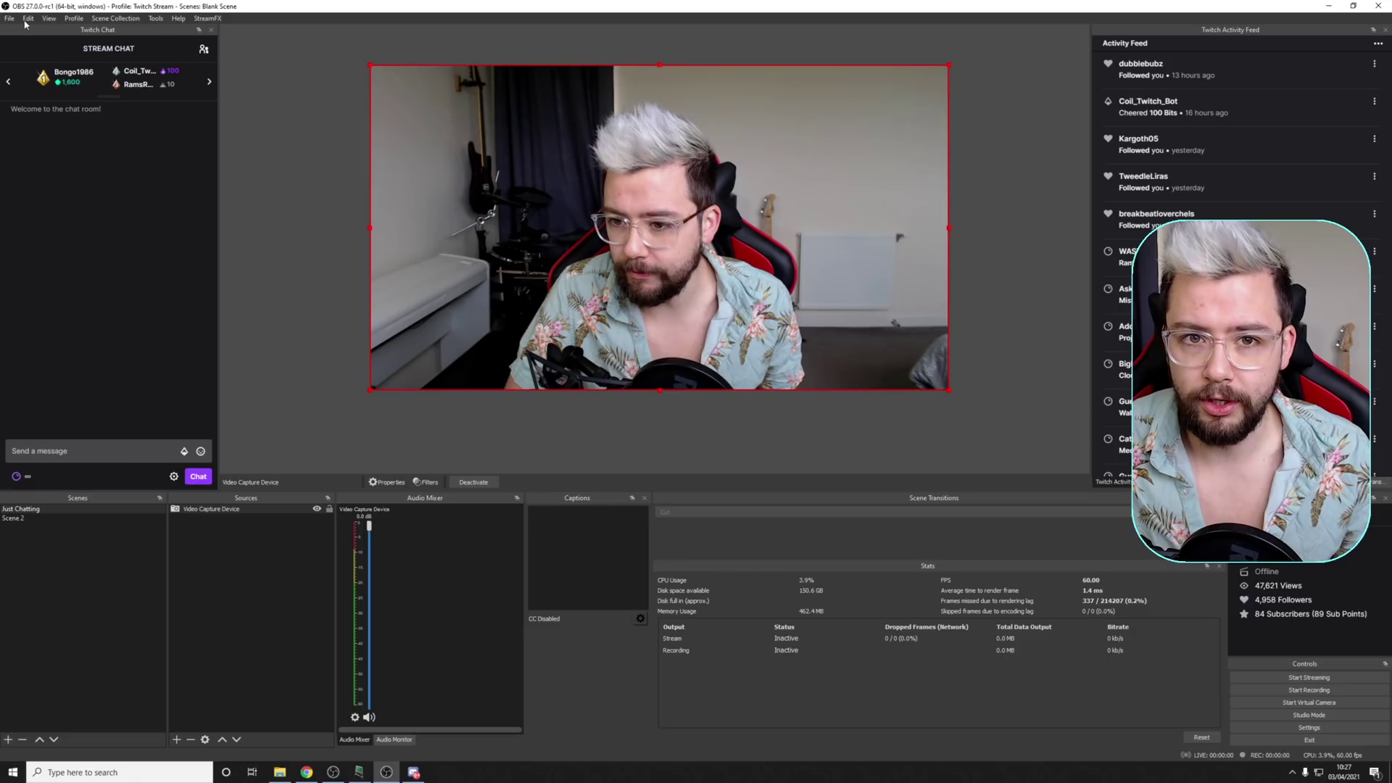
click(28, 19)
click(51, 33)
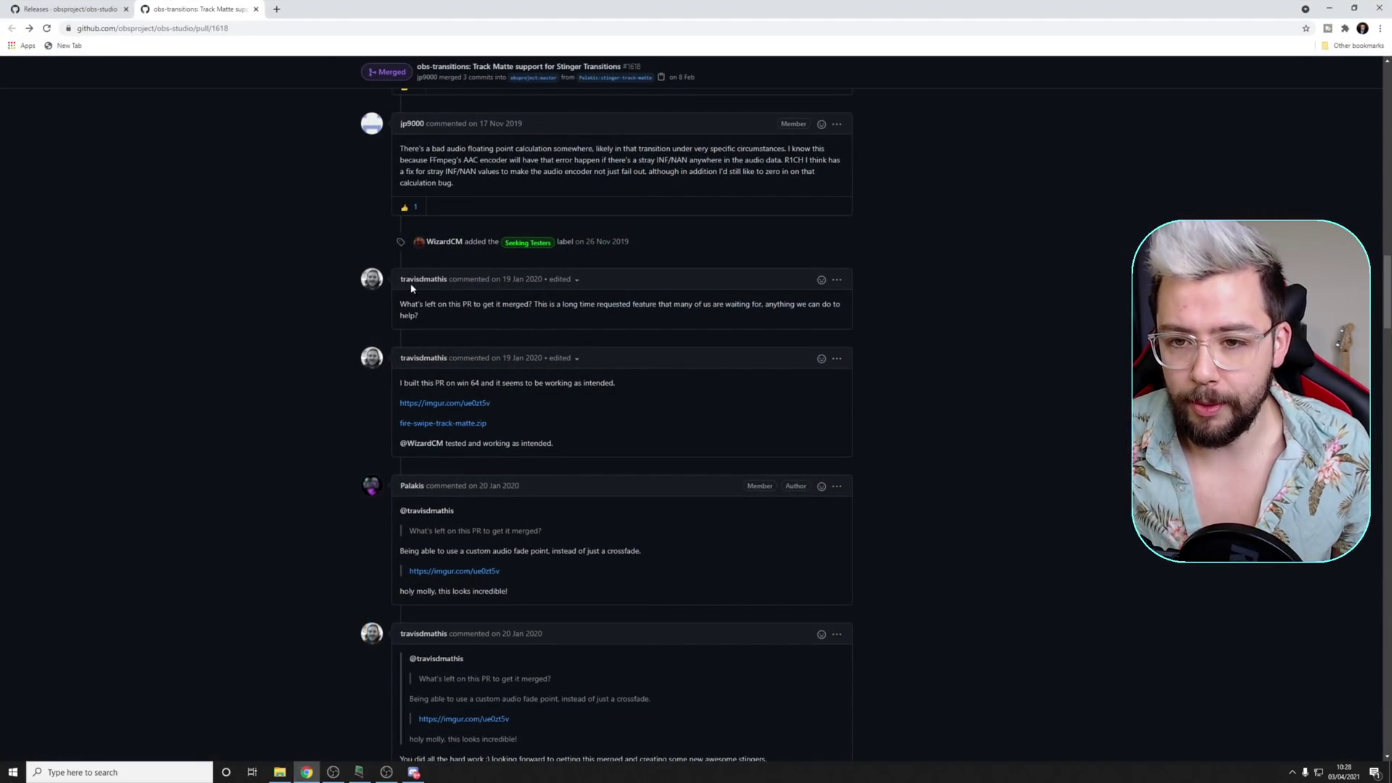
mouse_move(443, 288)
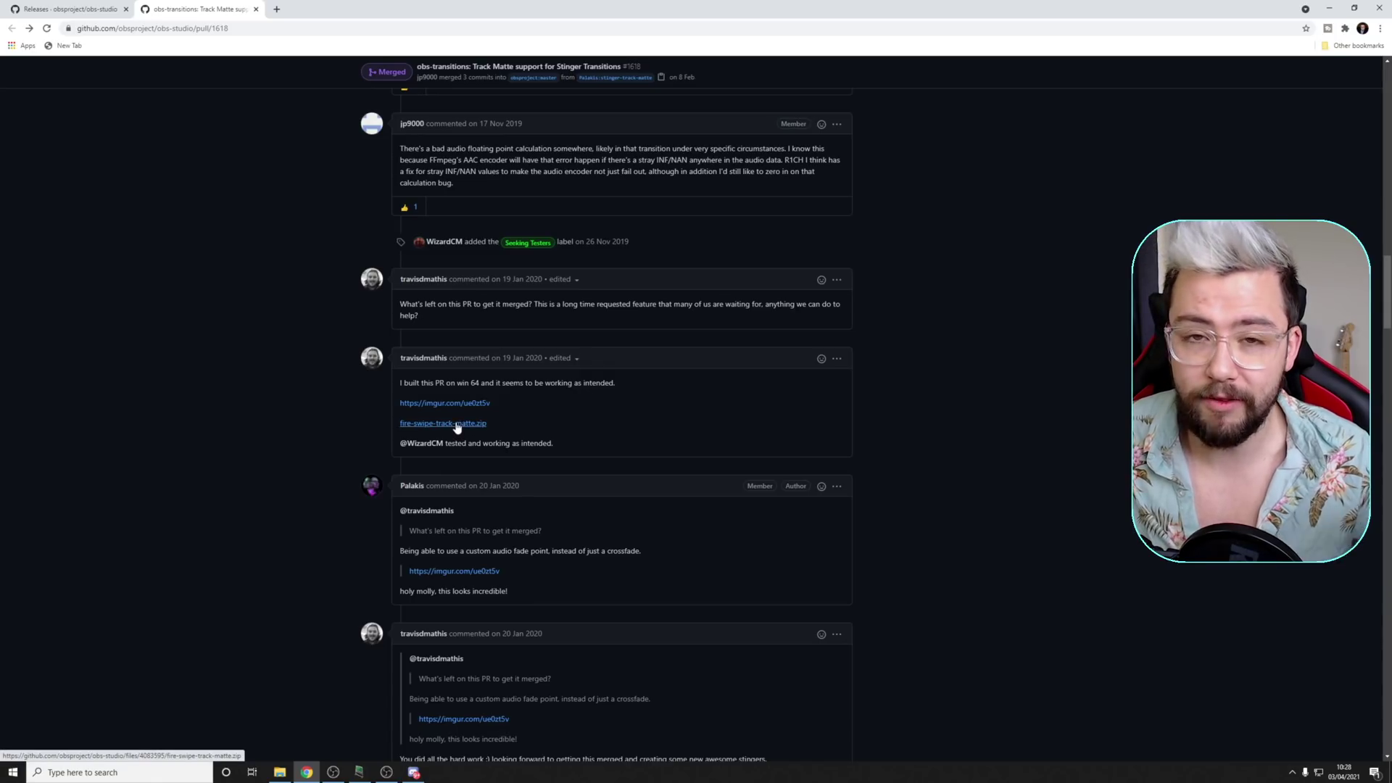
click(1333, 12)
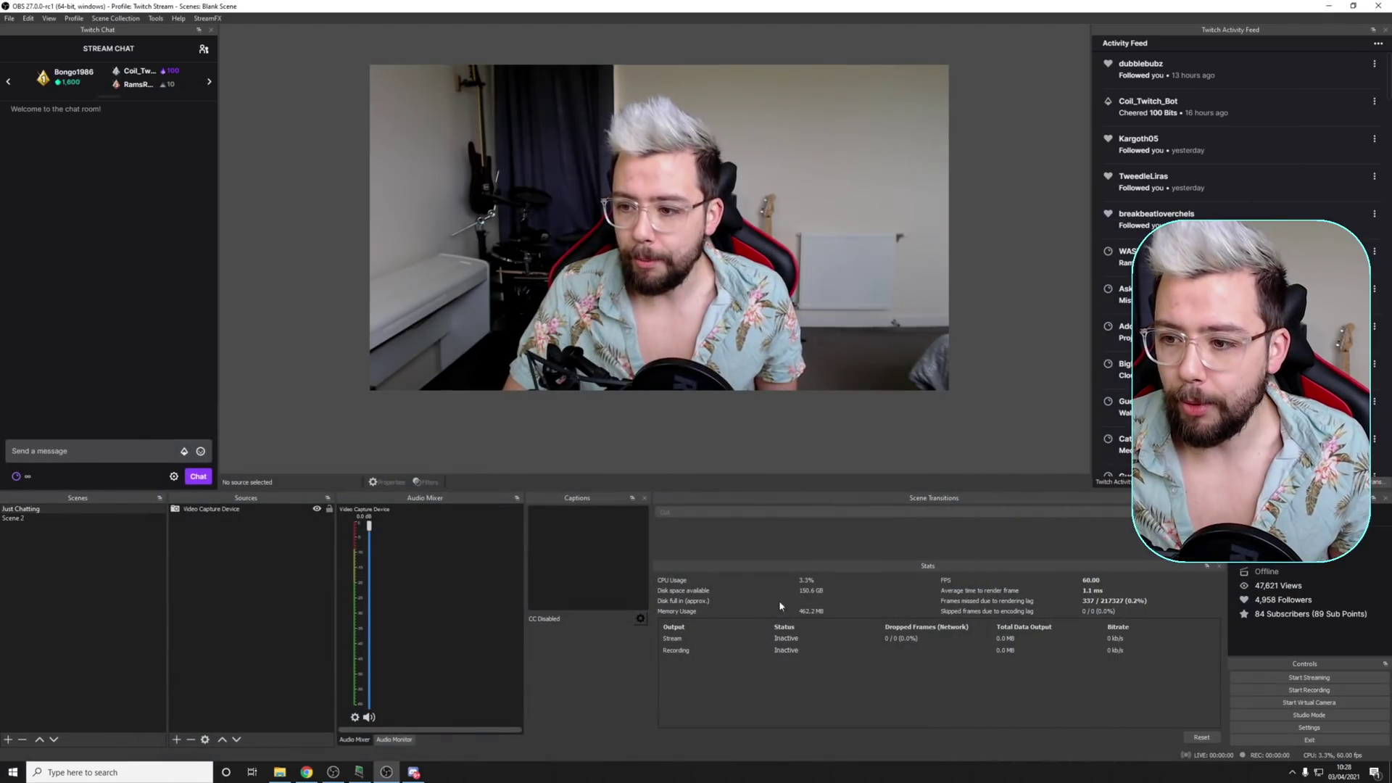
- Switch between Scene 2's test card and Just Chatting three times, ending on Just Chatting
click(78, 519)
click(70, 508)
click(72, 517)
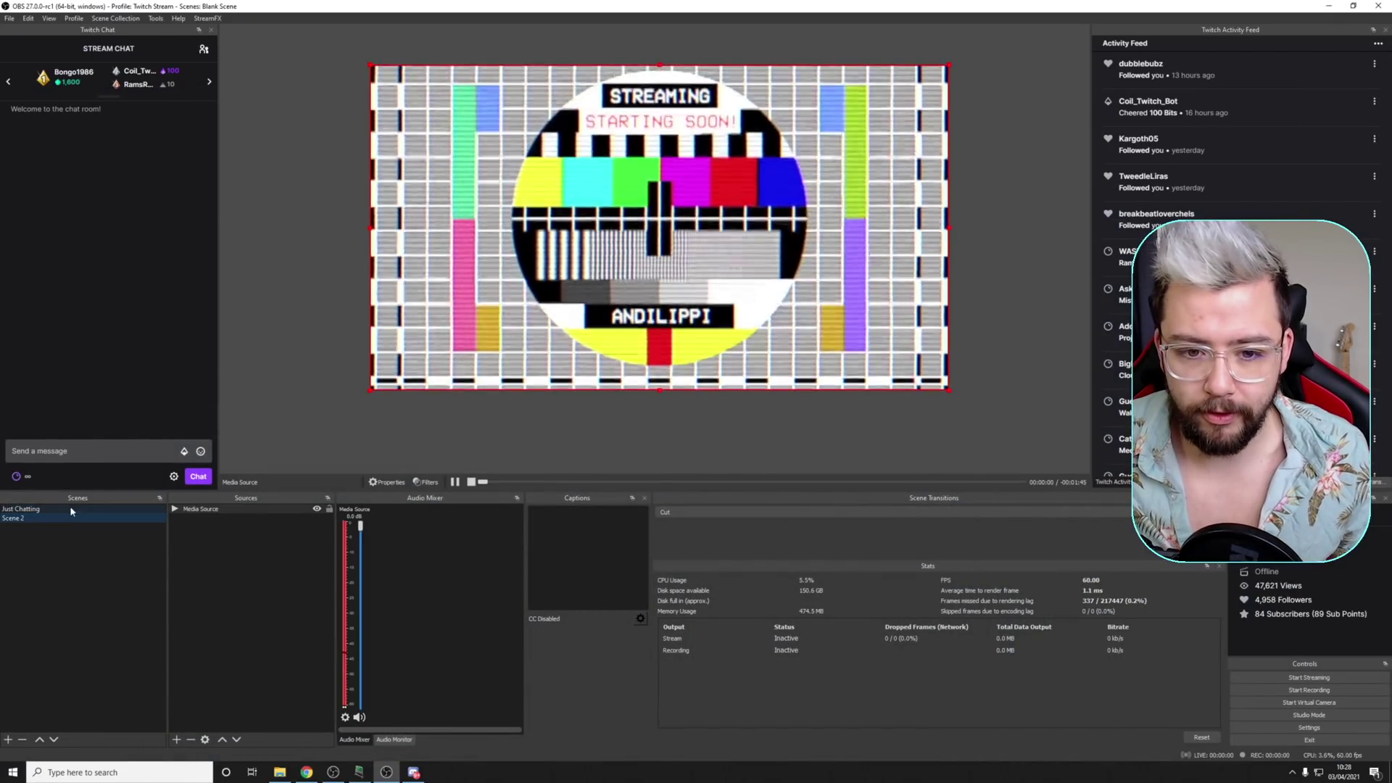
click(70, 508)
click(68, 518)
click(63, 510)
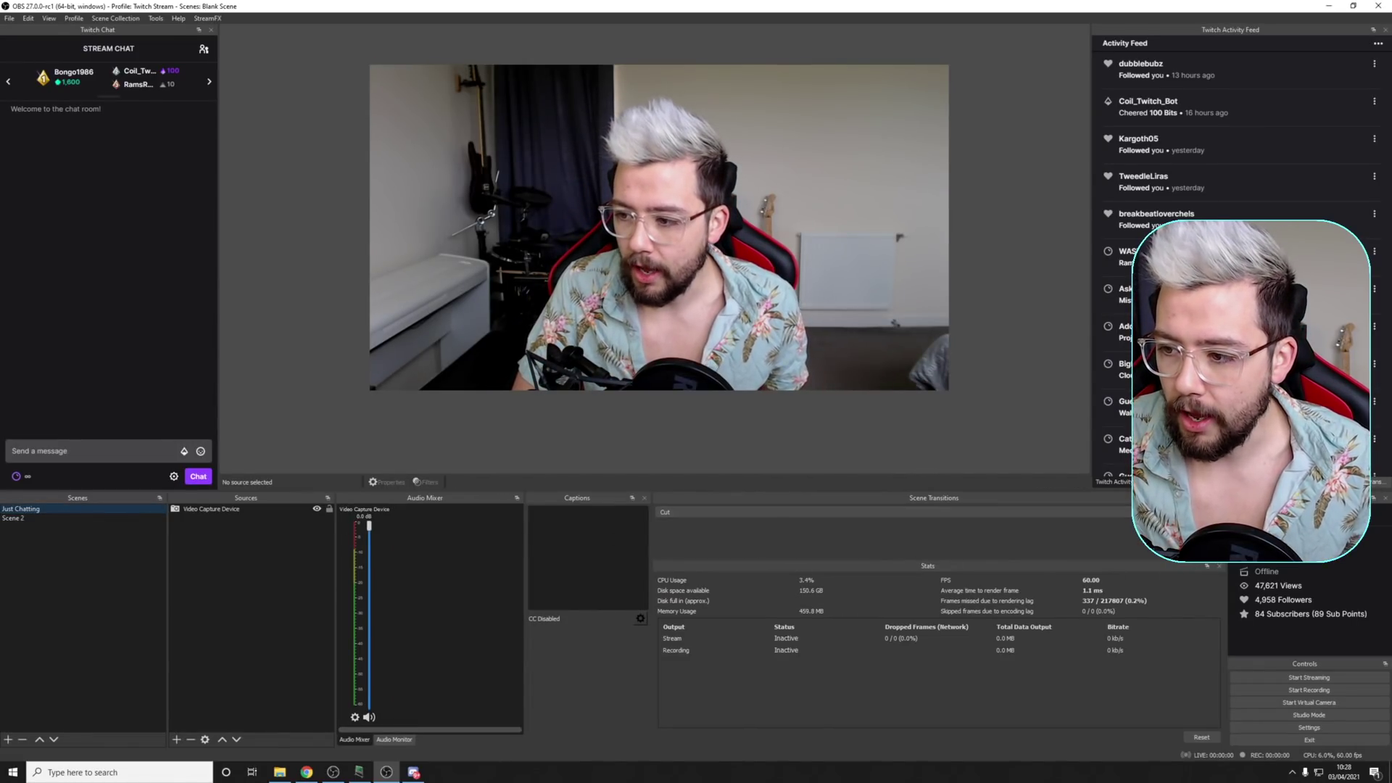
- Add a new Stinger transition, keeping the name Stinger
click(883, 512)
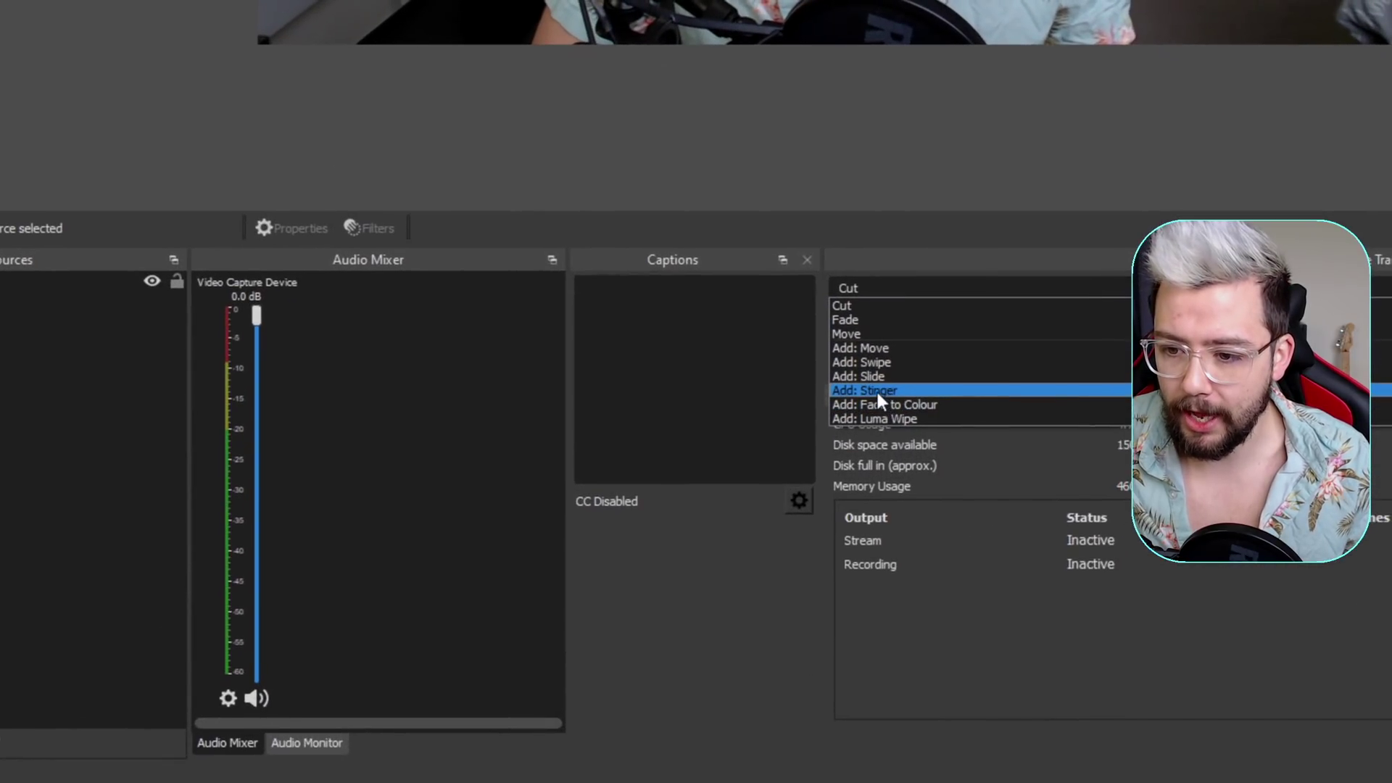
click(679, 562)
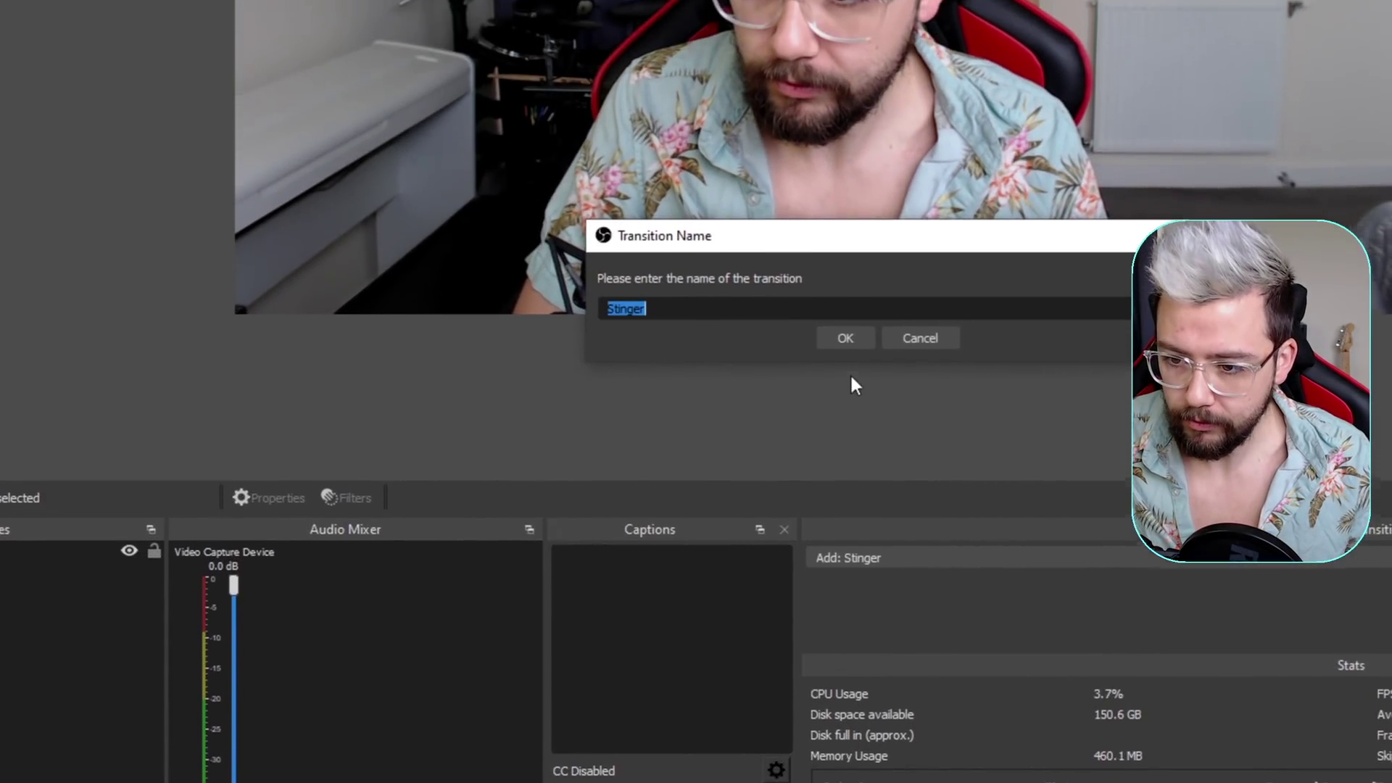
click(869, 68)
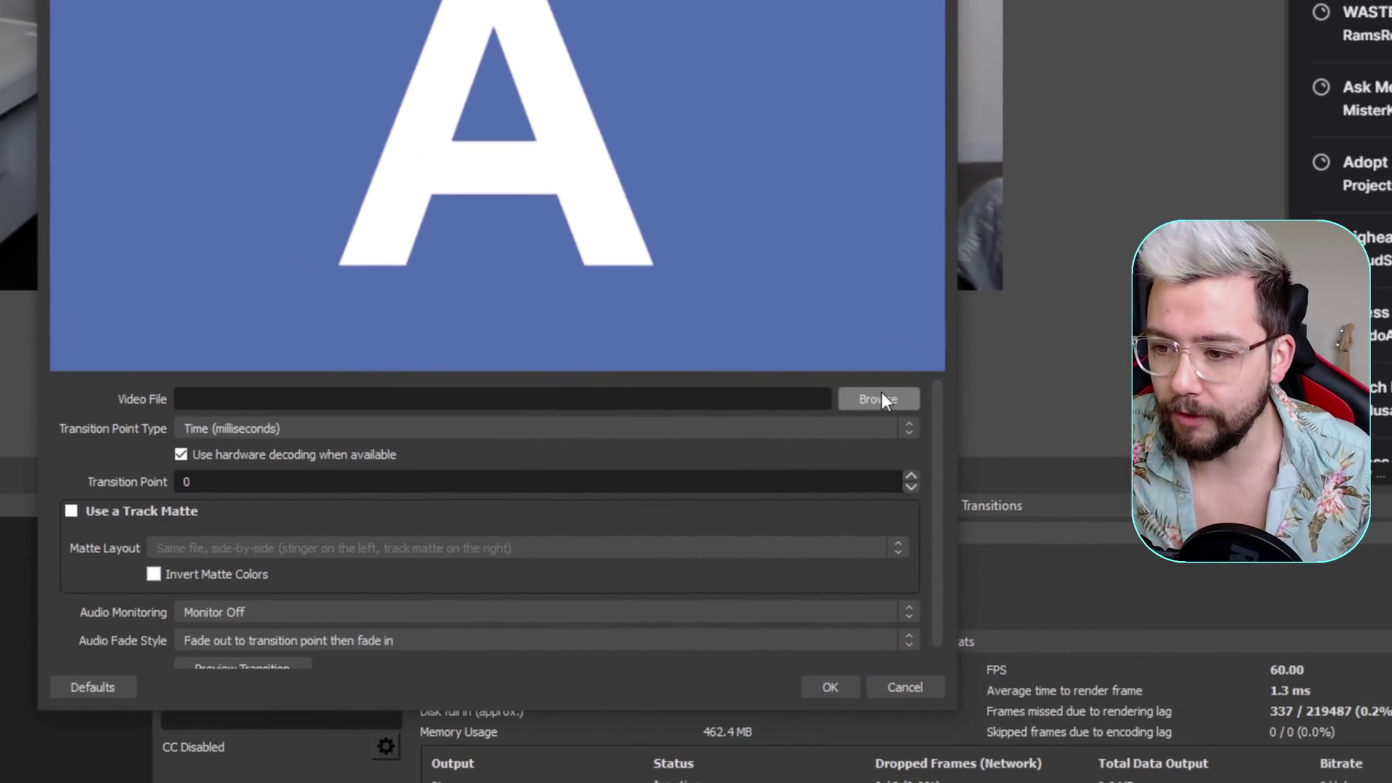
- Load fire-swipe-stinger.webm as the stinger video, preview it twice, and save it
click(880, 397)
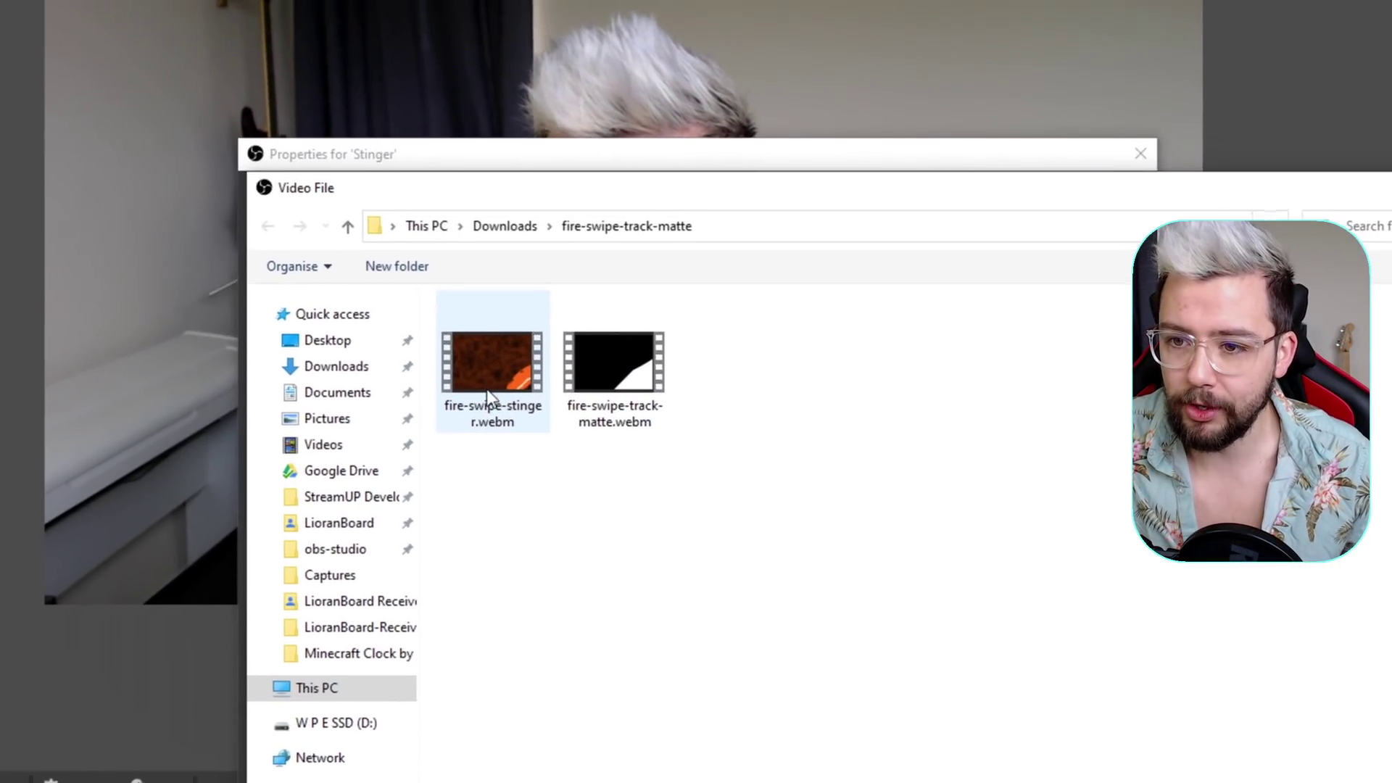
double_click(489, 395)
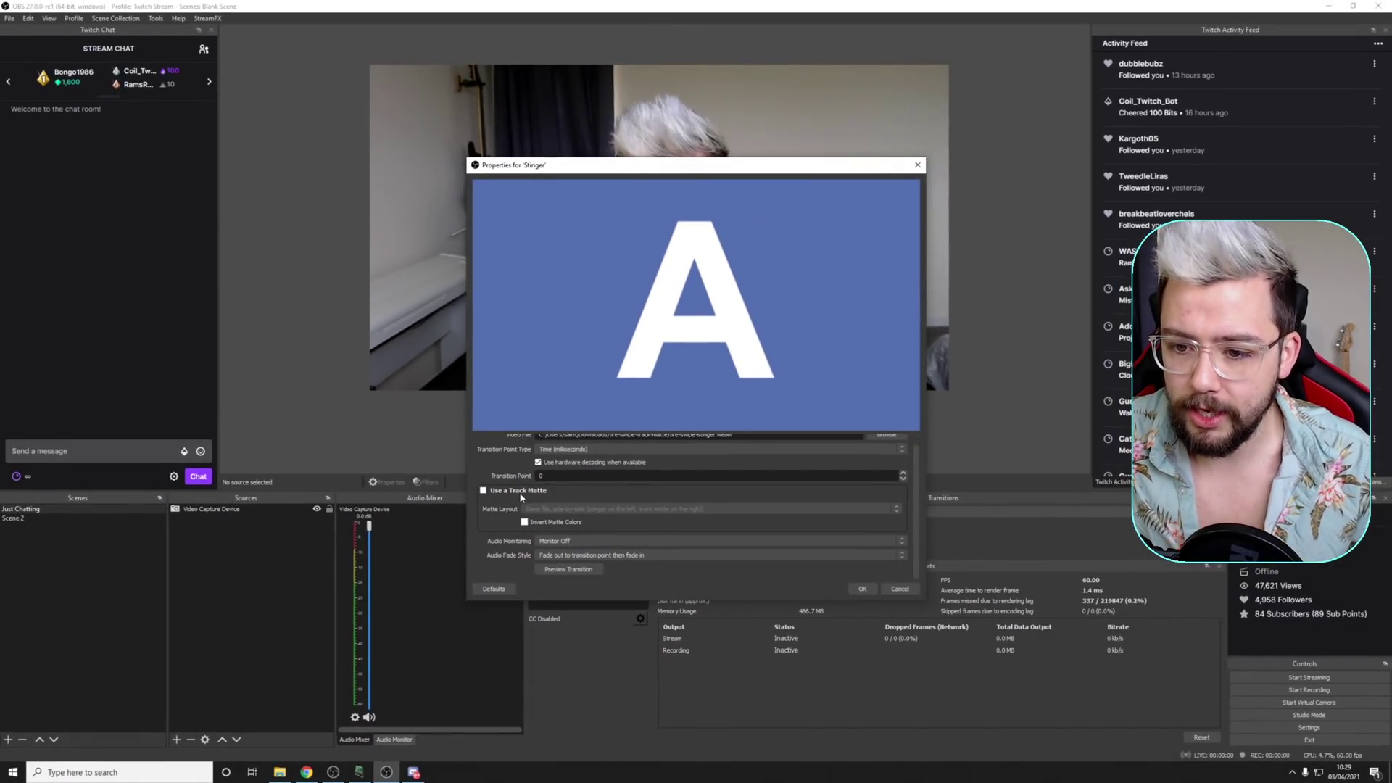
click(572, 569)
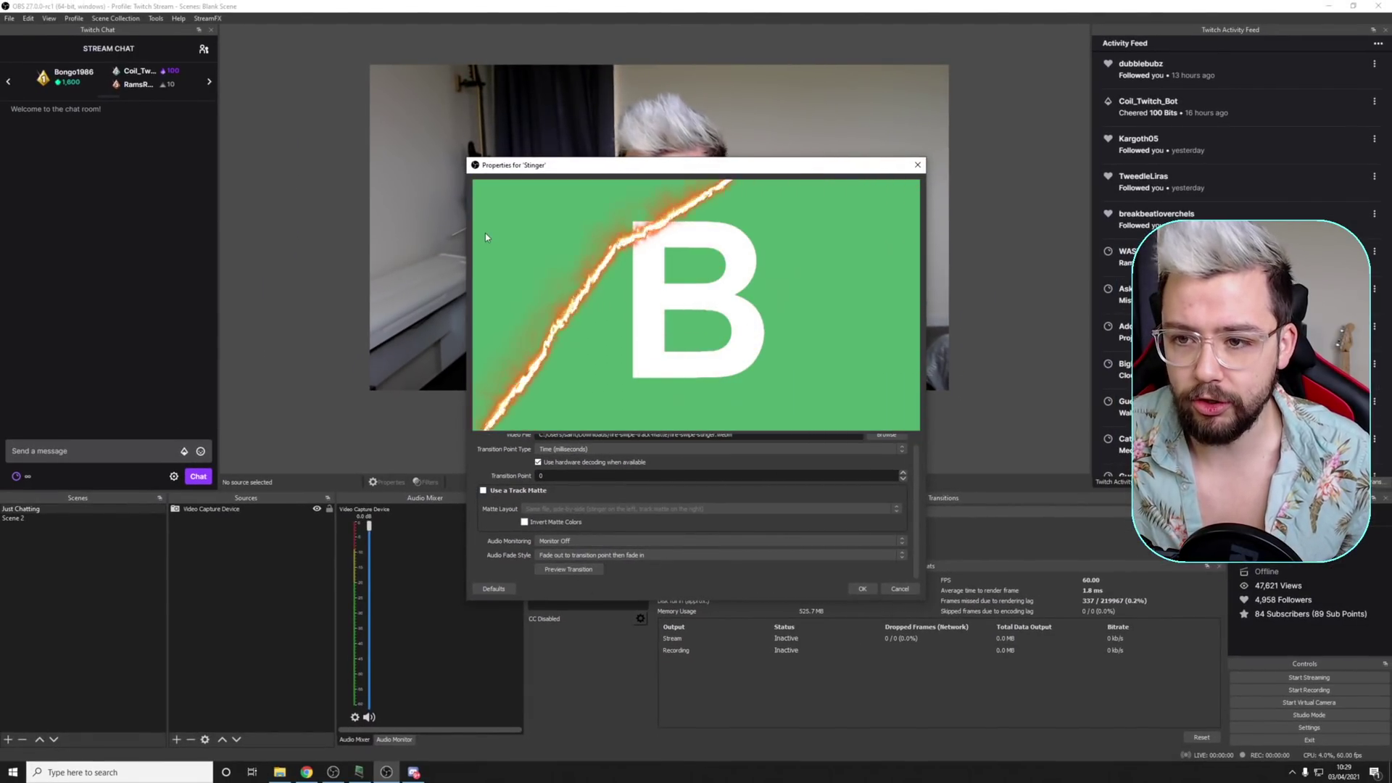
click(565, 570)
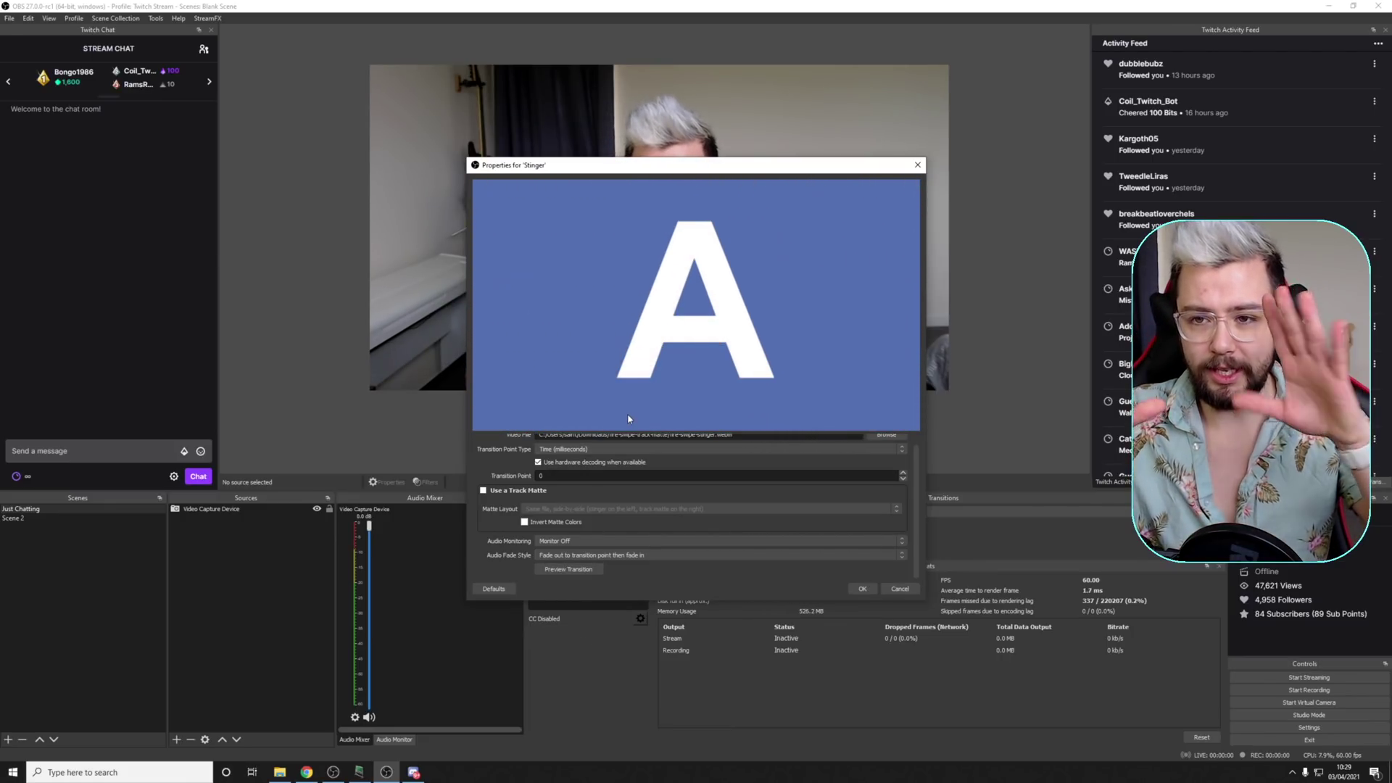
click(862, 589)
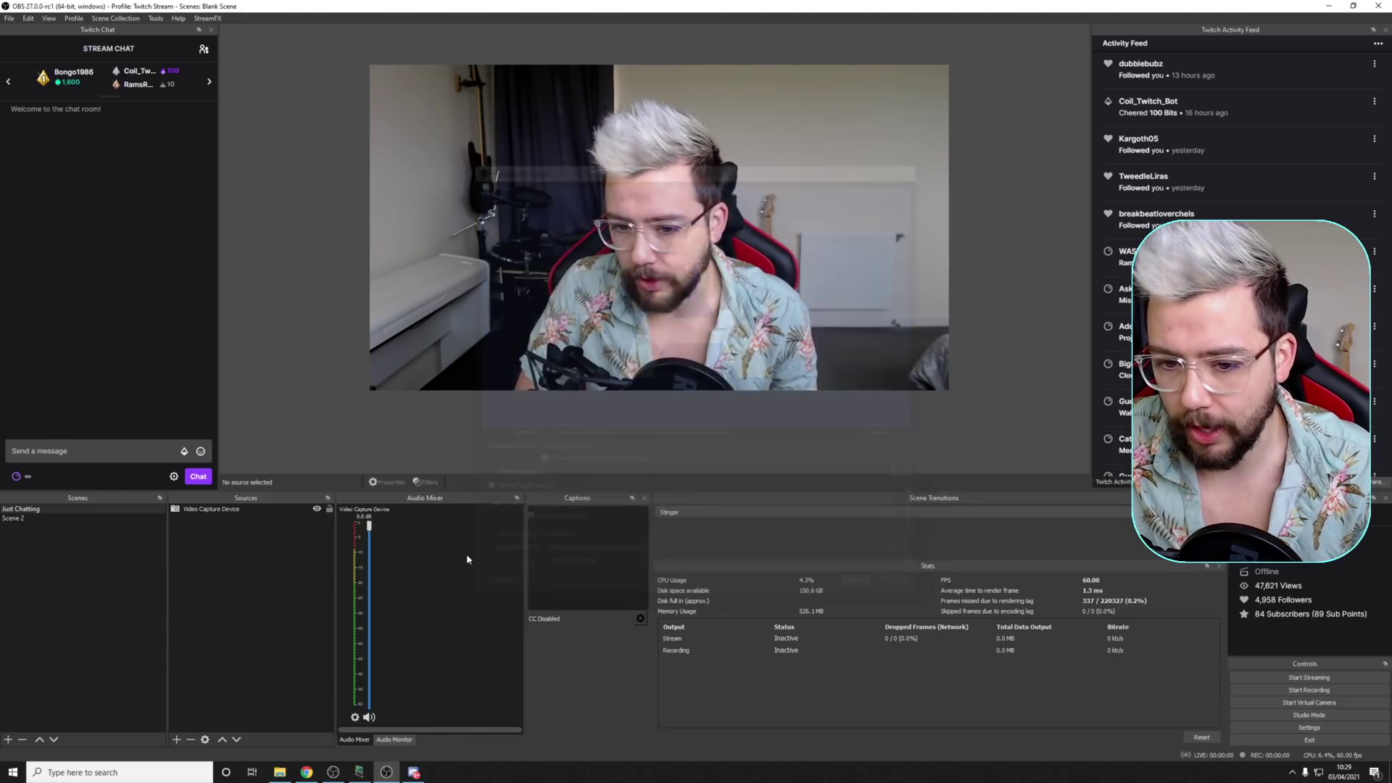
- Switch to Scene 2 so the fire stinger plays into the test card
click(27, 518)
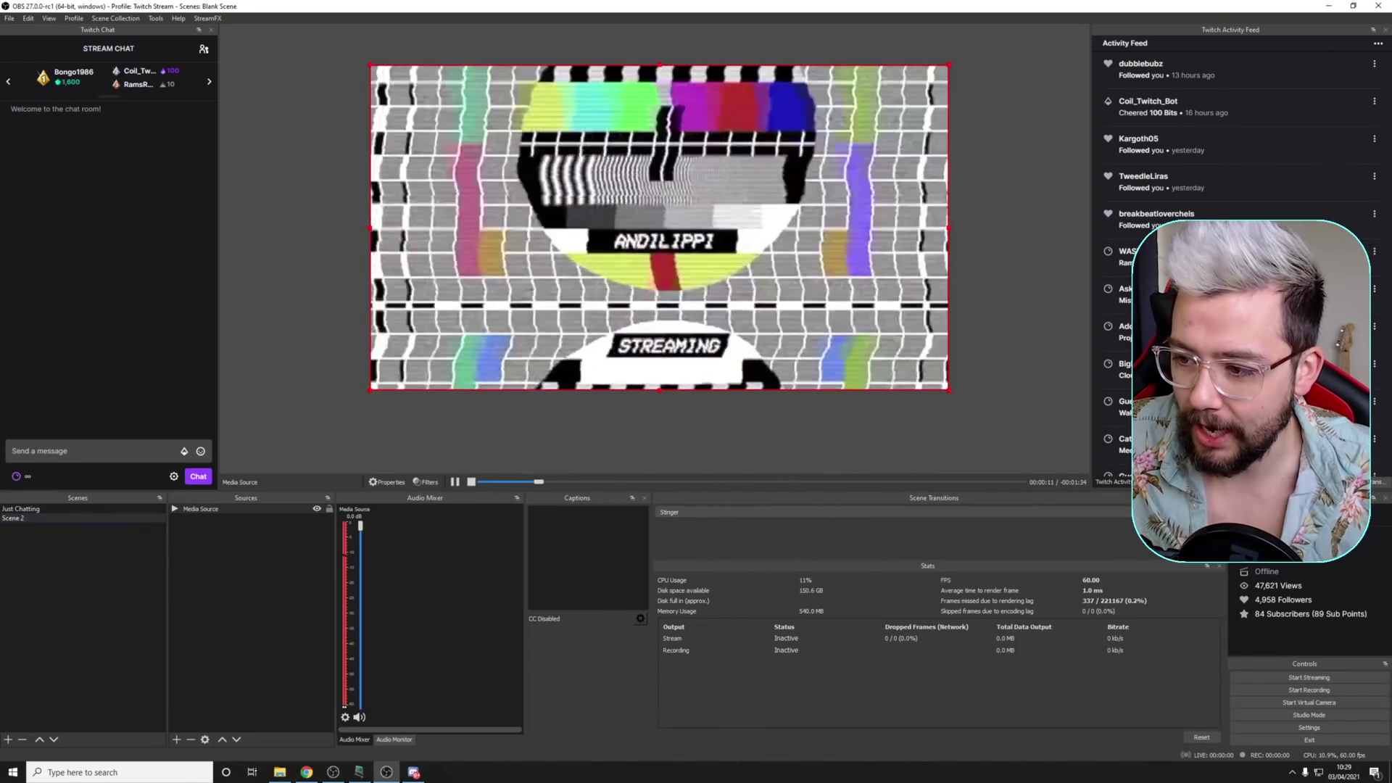
- Reopen Stinger, enable Use a Track Matte with Separate file layout, and select fire-swipe-track-matte.webm
double_click(722, 523)
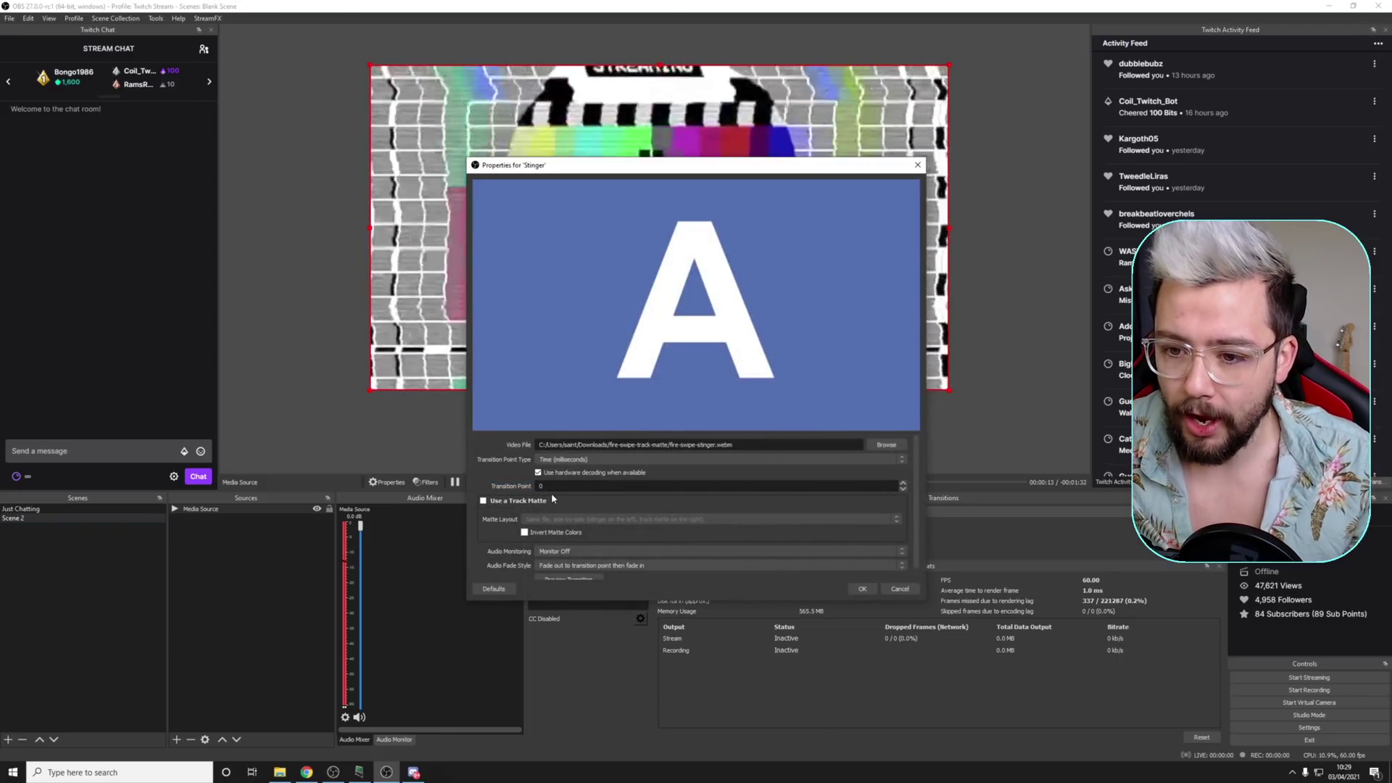
click(483, 501)
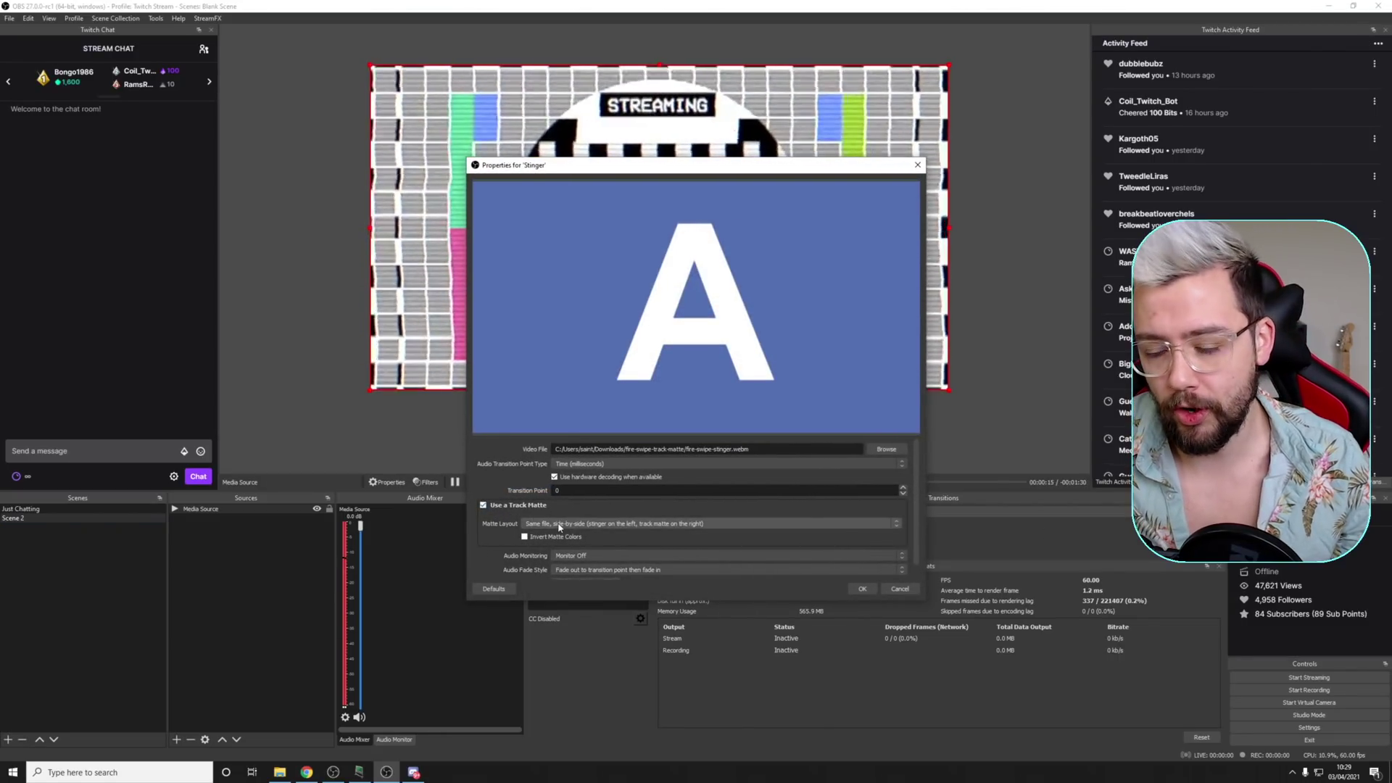
click(556, 524)
click(551, 546)
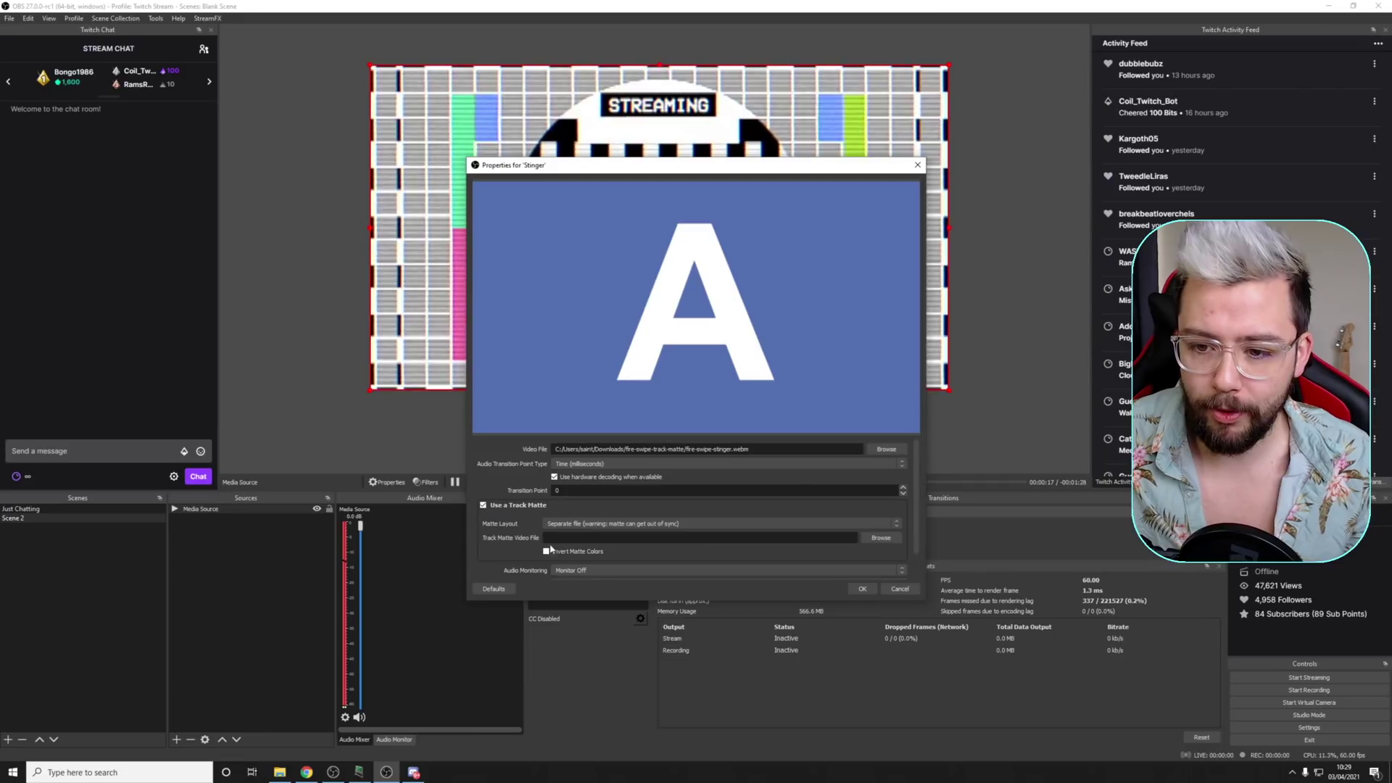
click(880, 539)
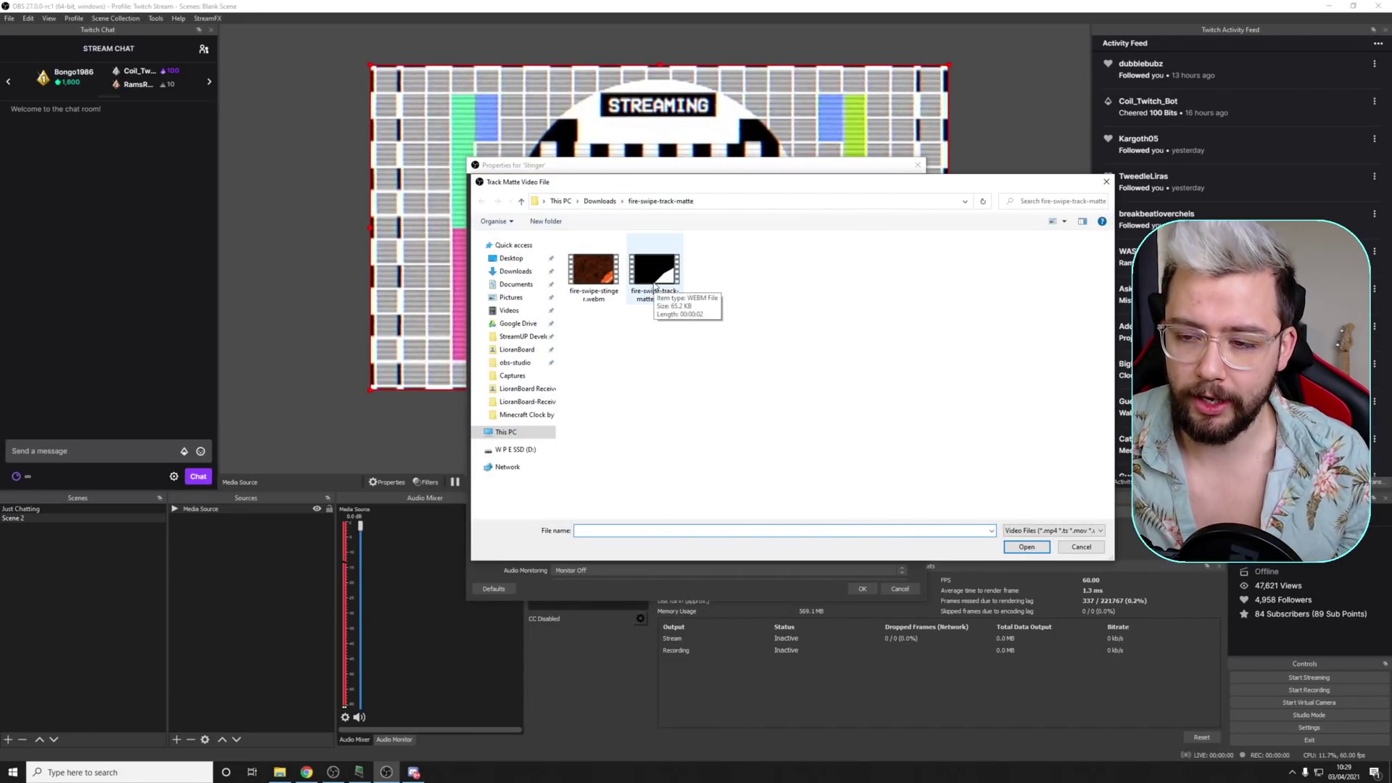
click(653, 282)
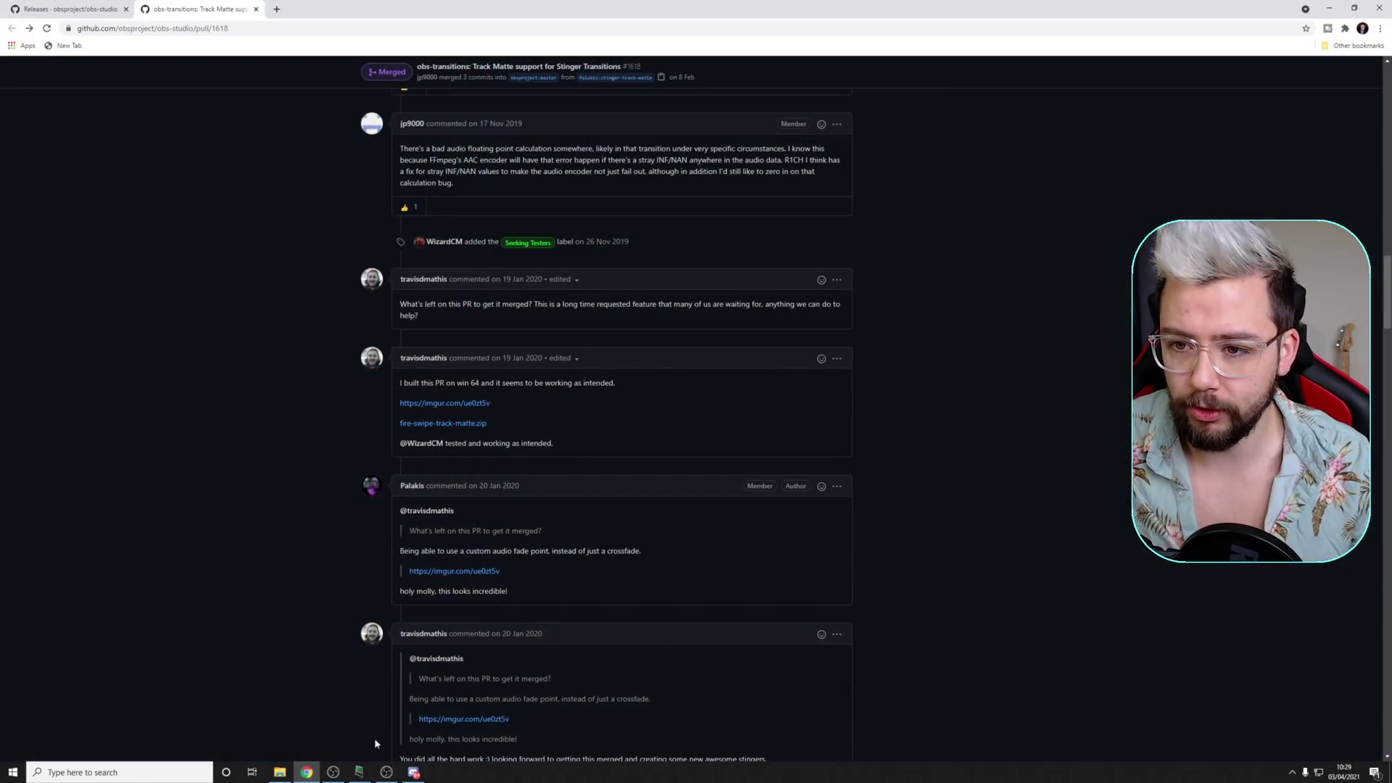
click(306, 772)
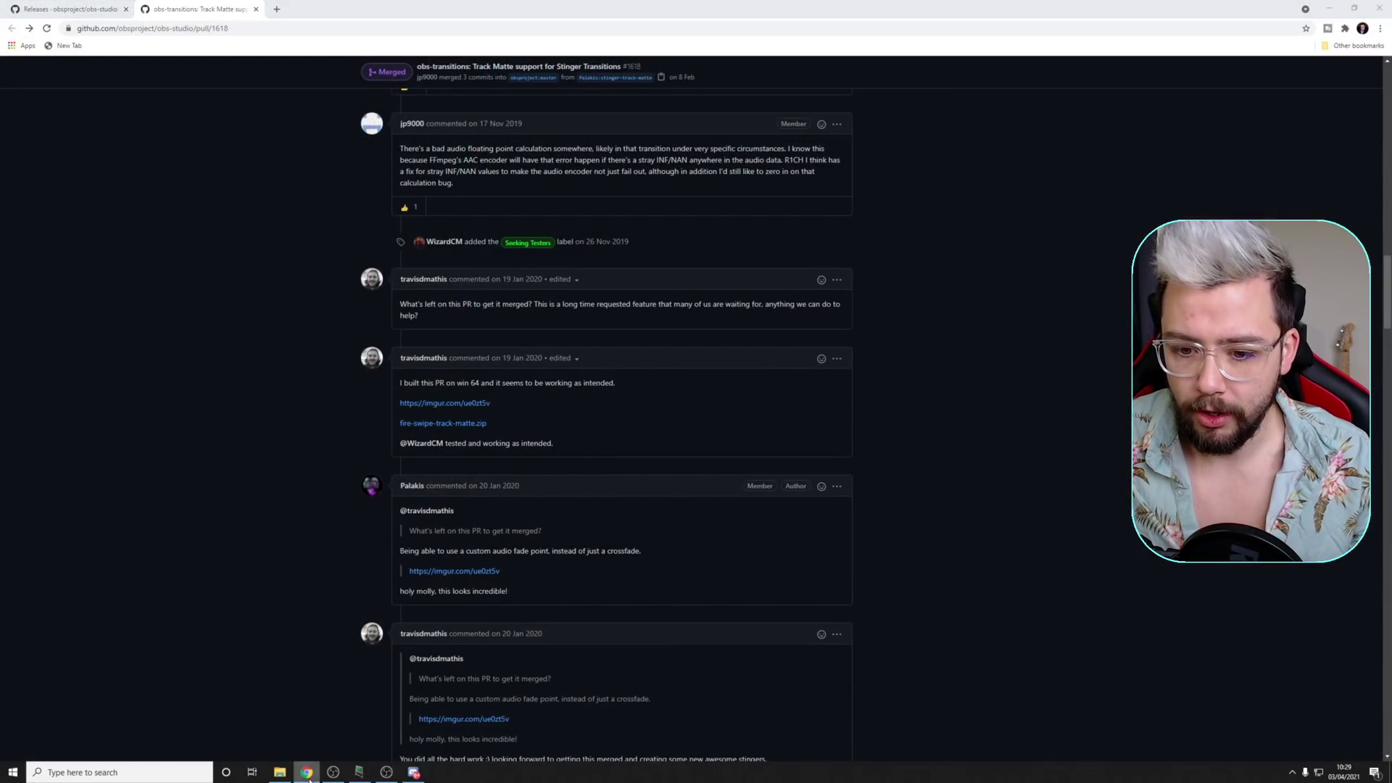
click(584, 264)
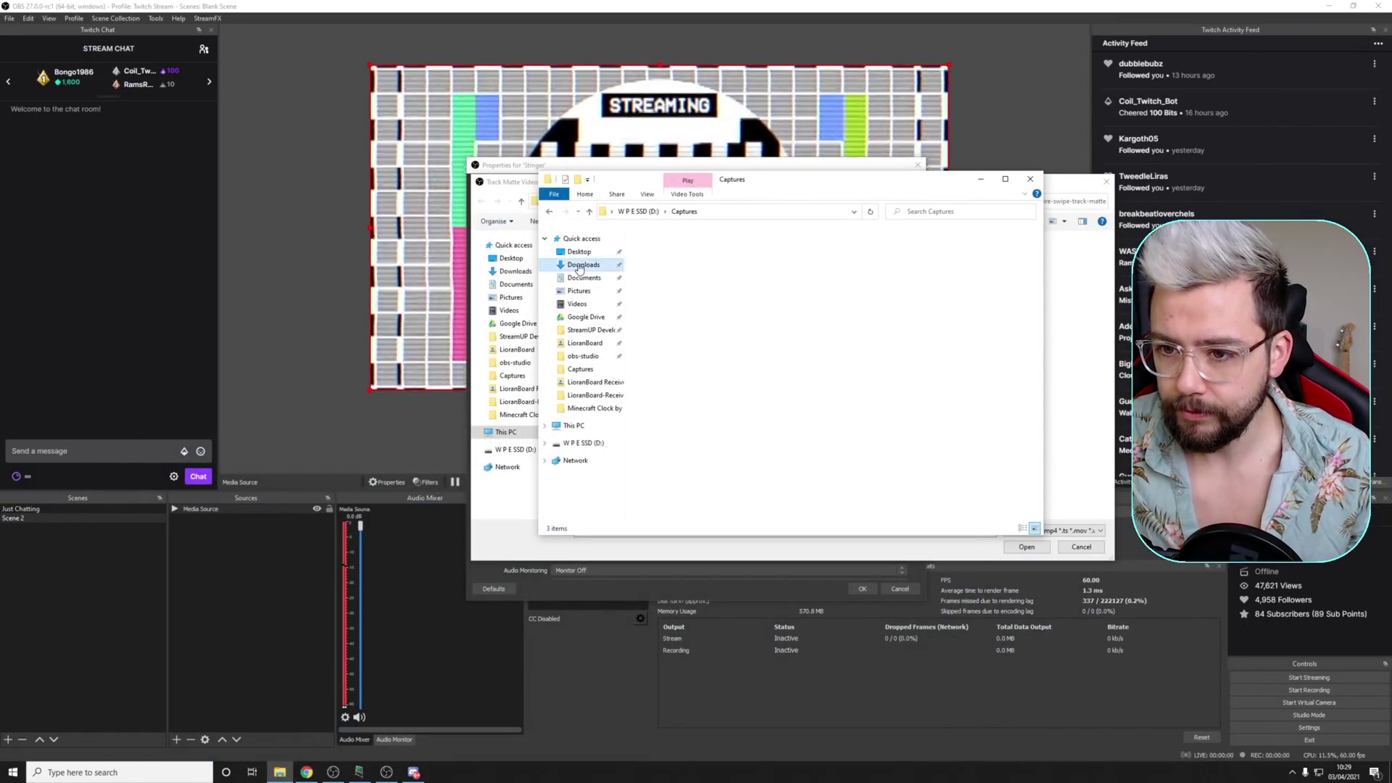
double_click(696, 269)
double_click(698, 275)
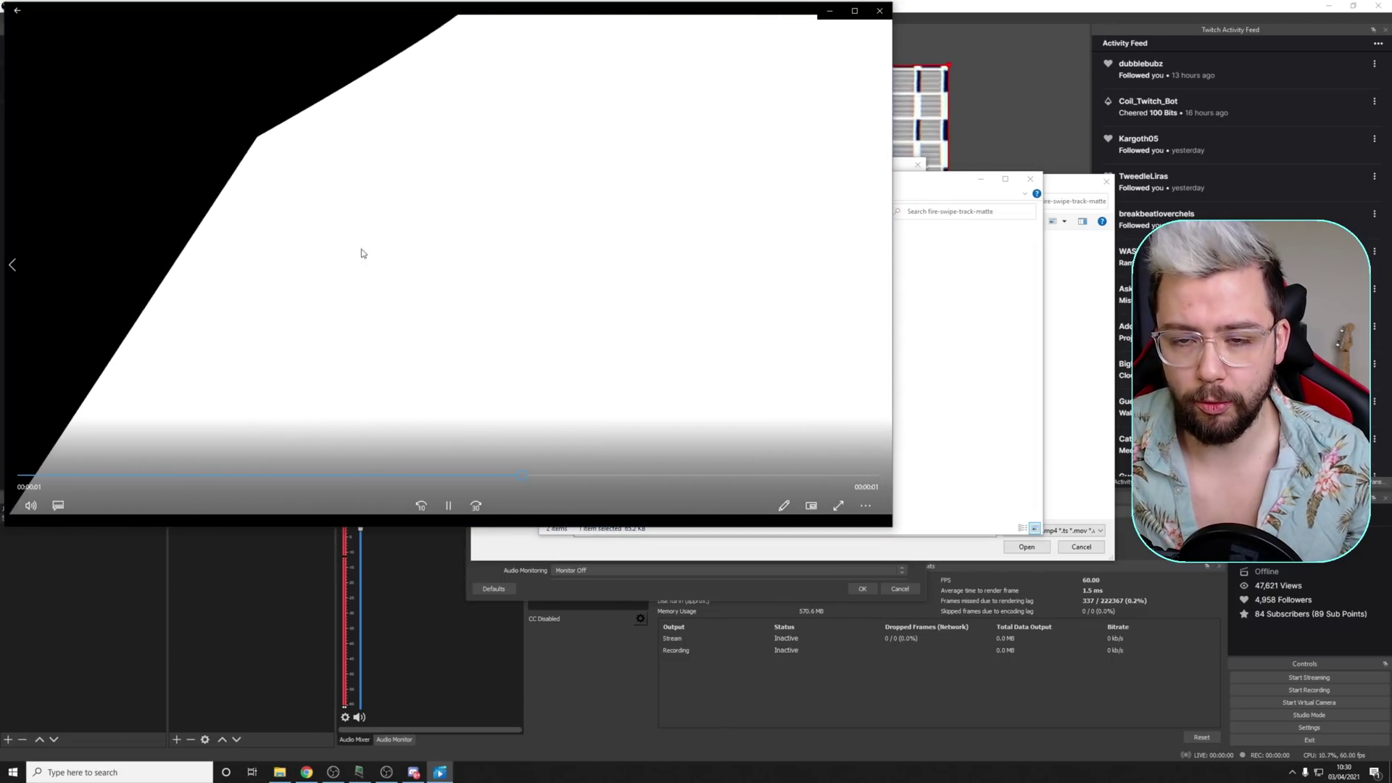
click(879, 12)
double_click(661, 261)
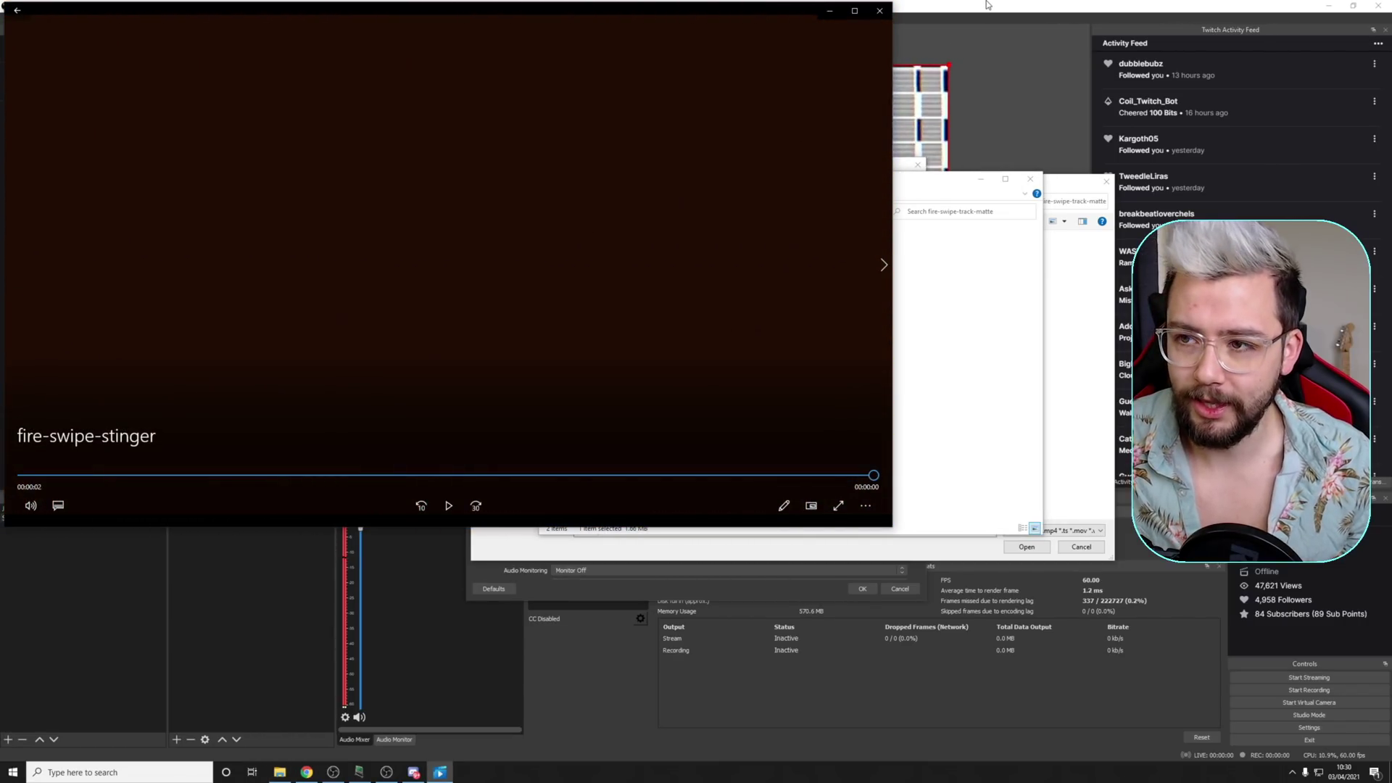
click(881, 11)
click(1030, 178)
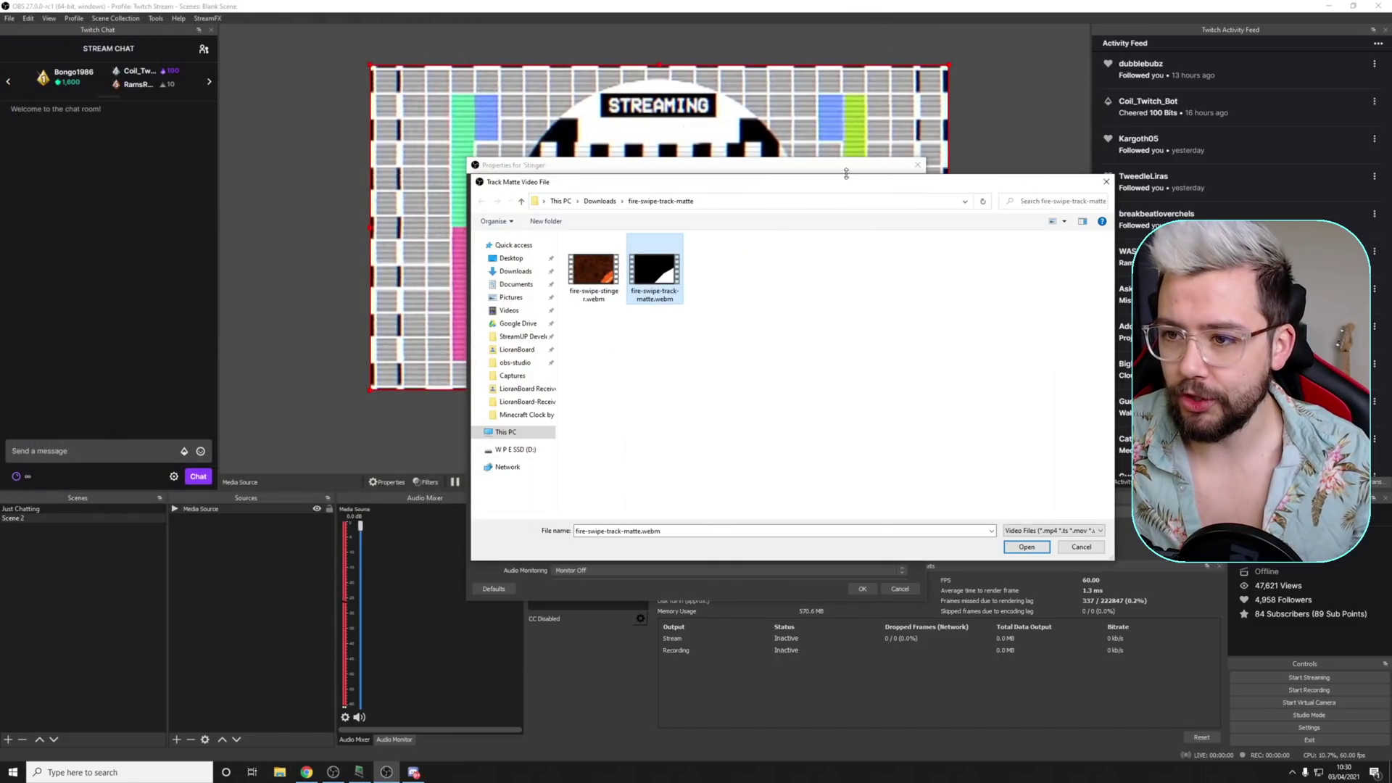
- Load fire-swipe-track-matte.webm and preview with Invert Matte Colors toggled on and off, ending off
double_click(661, 290)
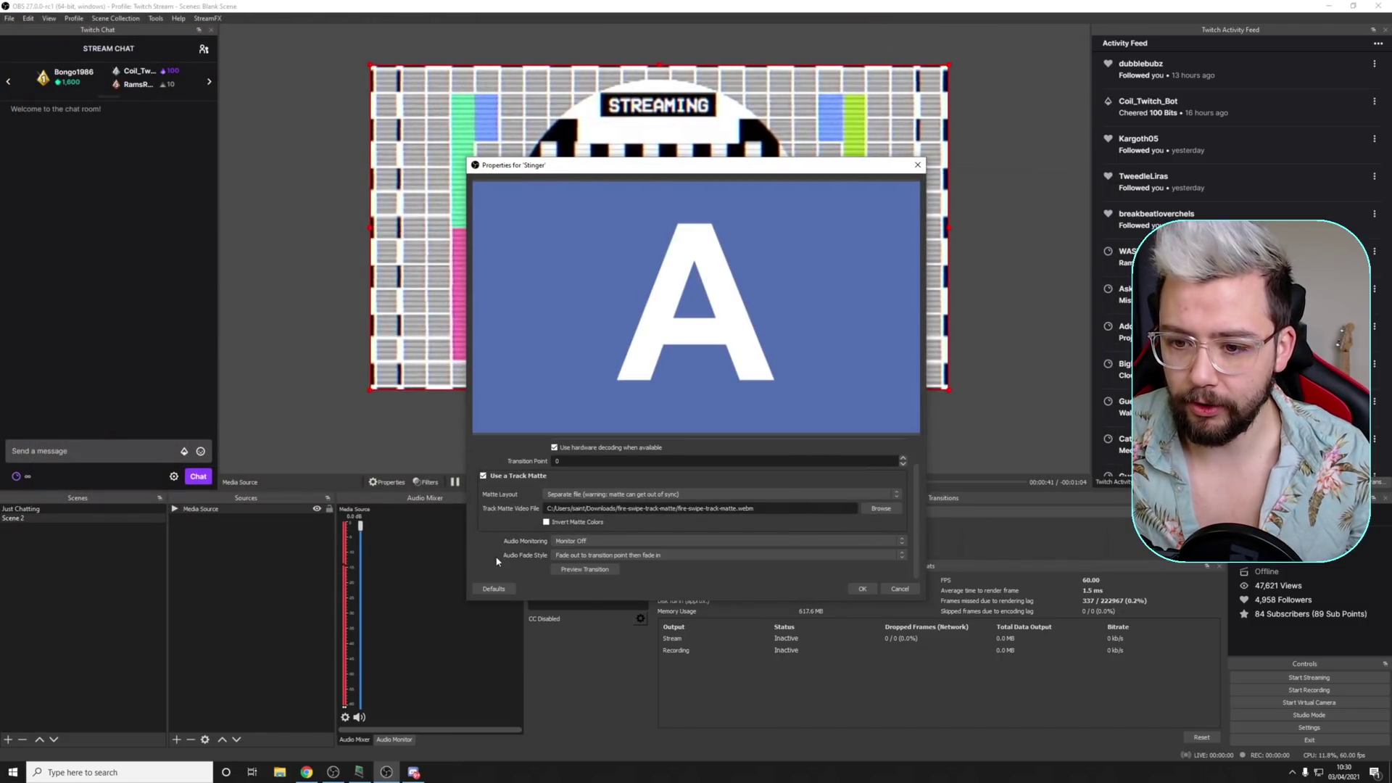
click(587, 570)
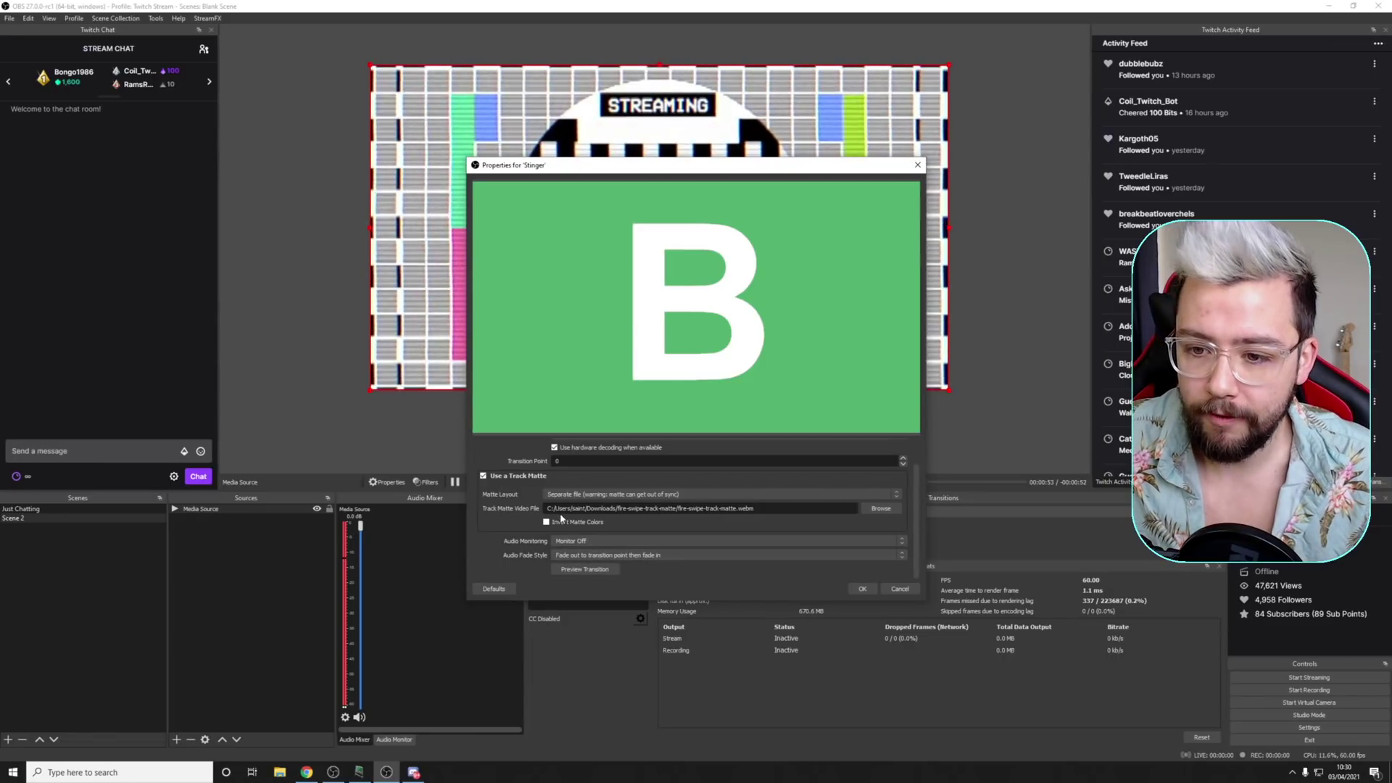
click(548, 522)
click(584, 569)
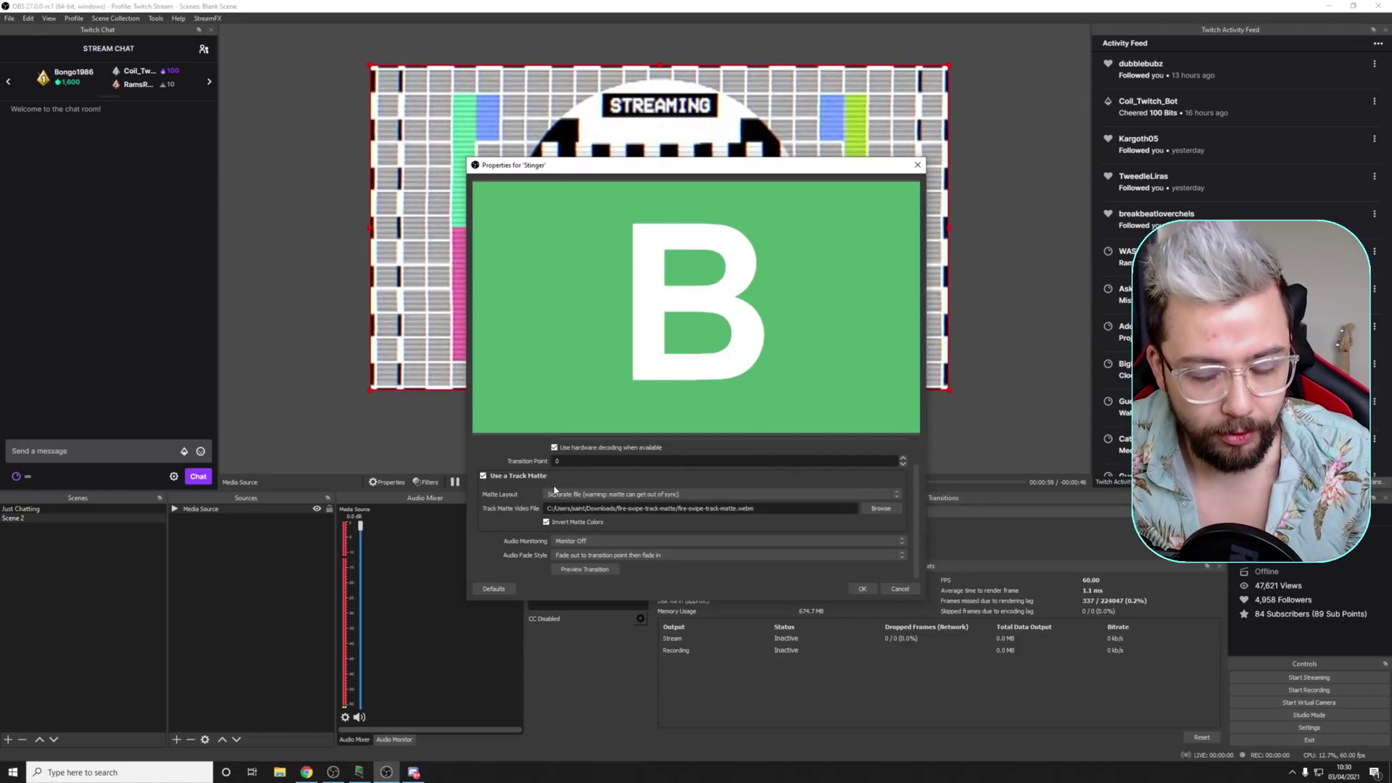
click(545, 522)
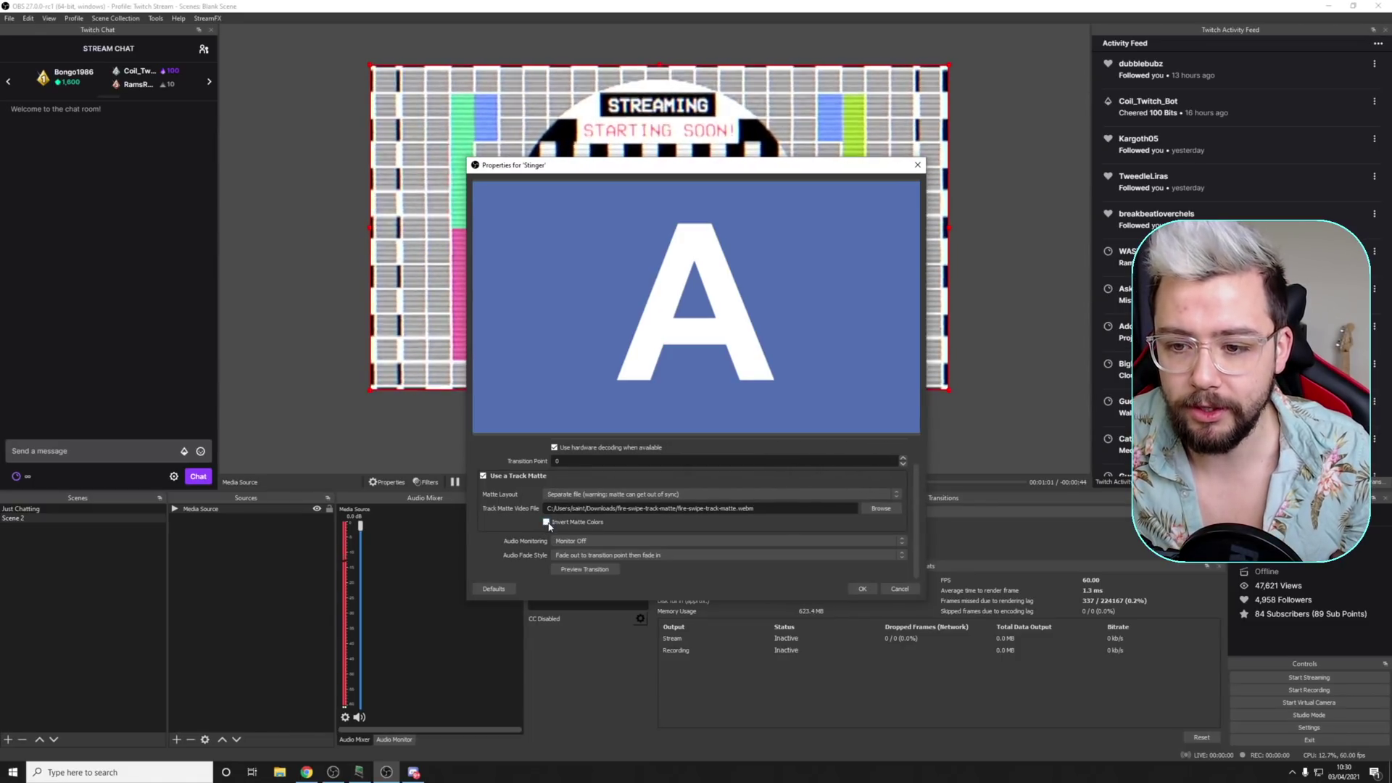
click(574, 573)
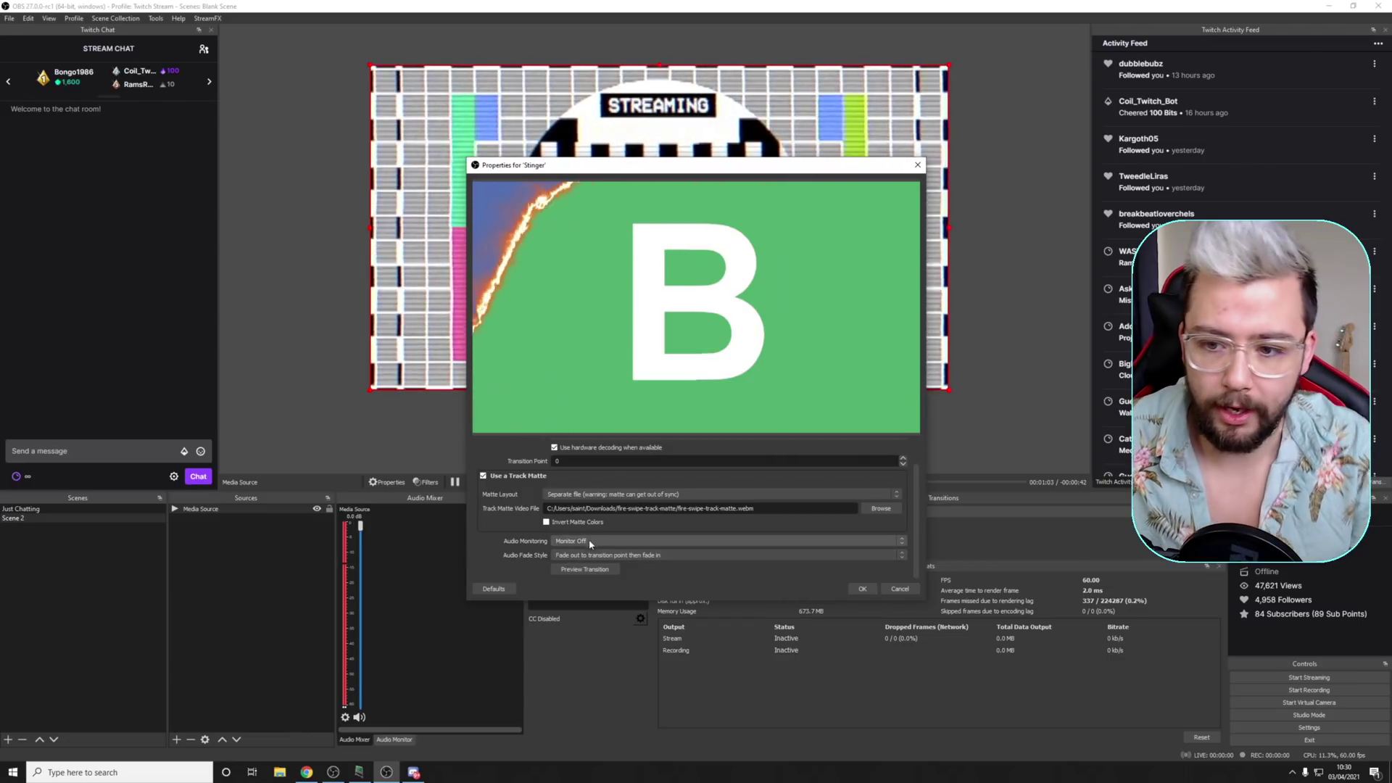
click(546, 522)
click(588, 571)
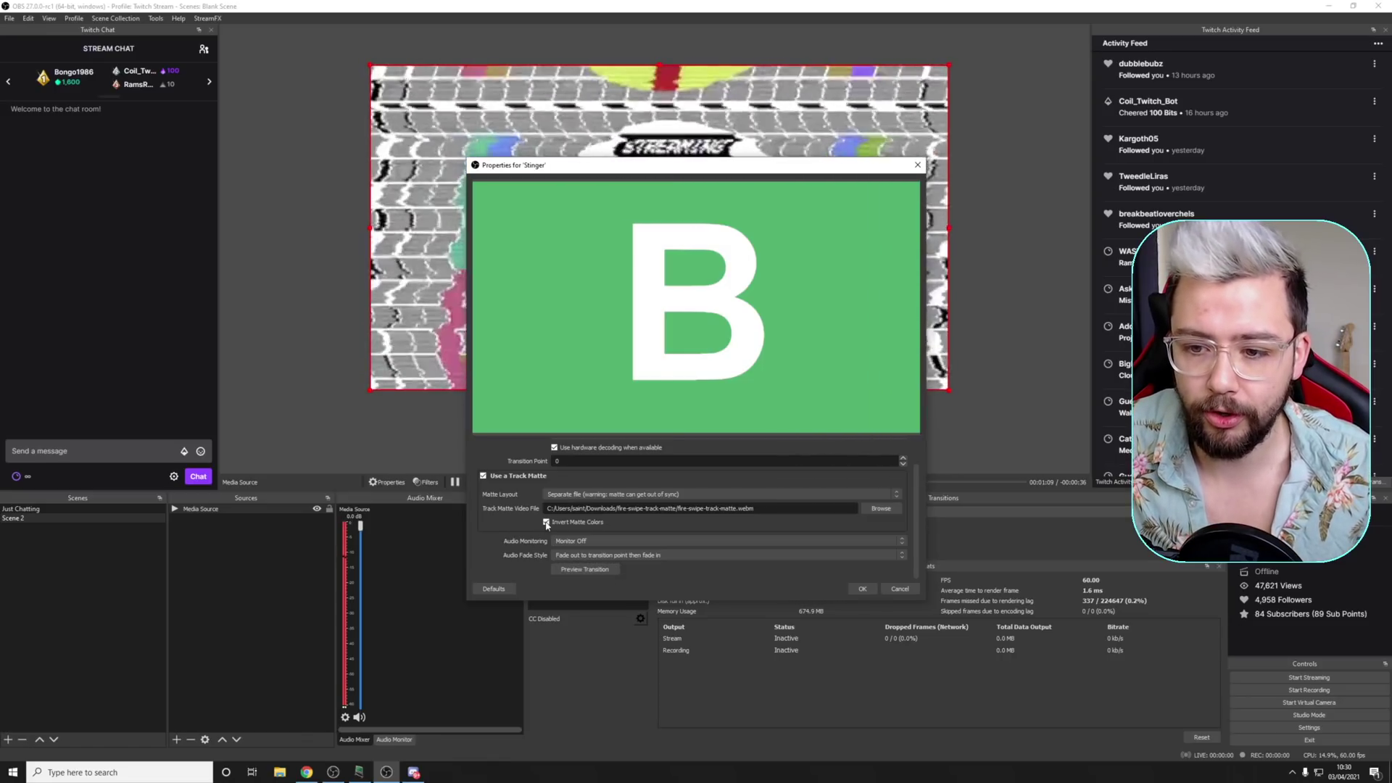
click(546, 522)
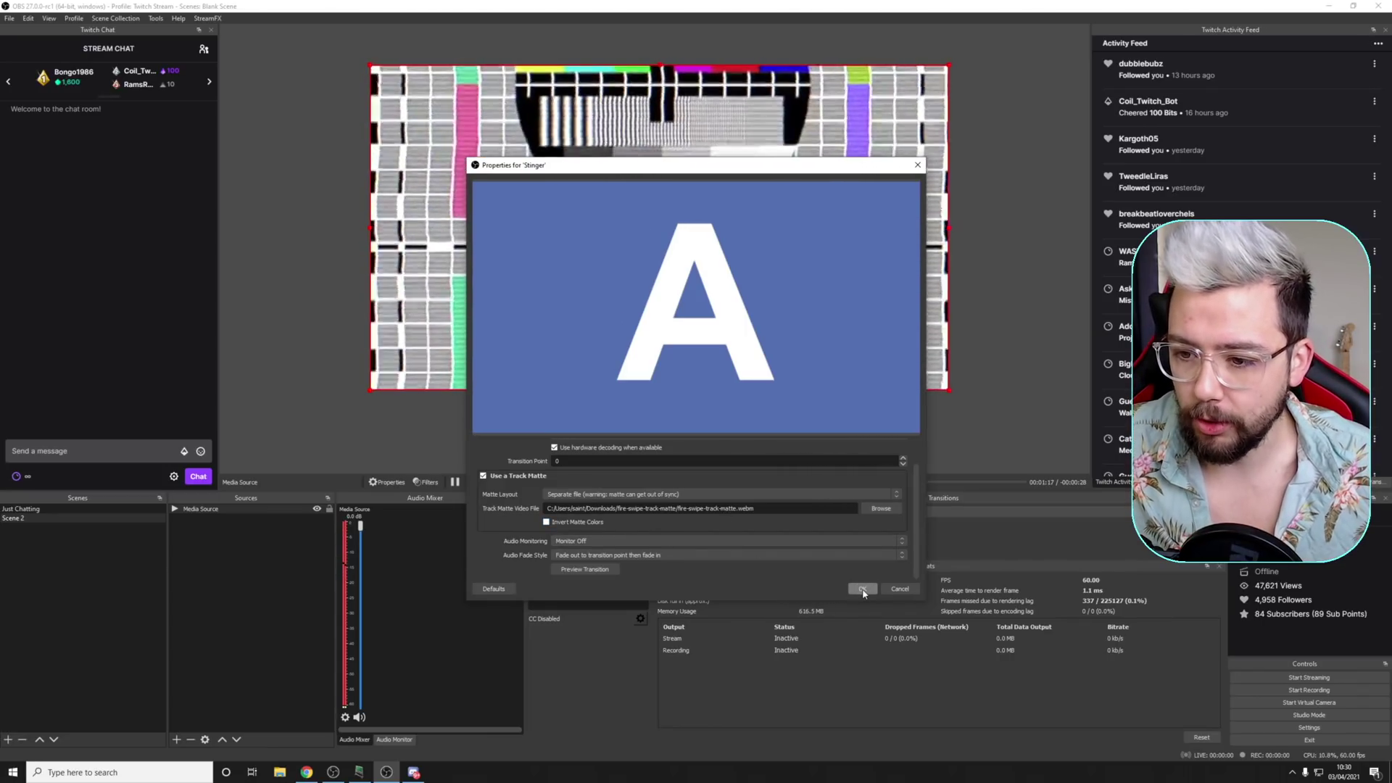
- Save the Stinger matte settings, then alternate Just Chatting and Scene 2, ending on Scene 2
click(862, 589)
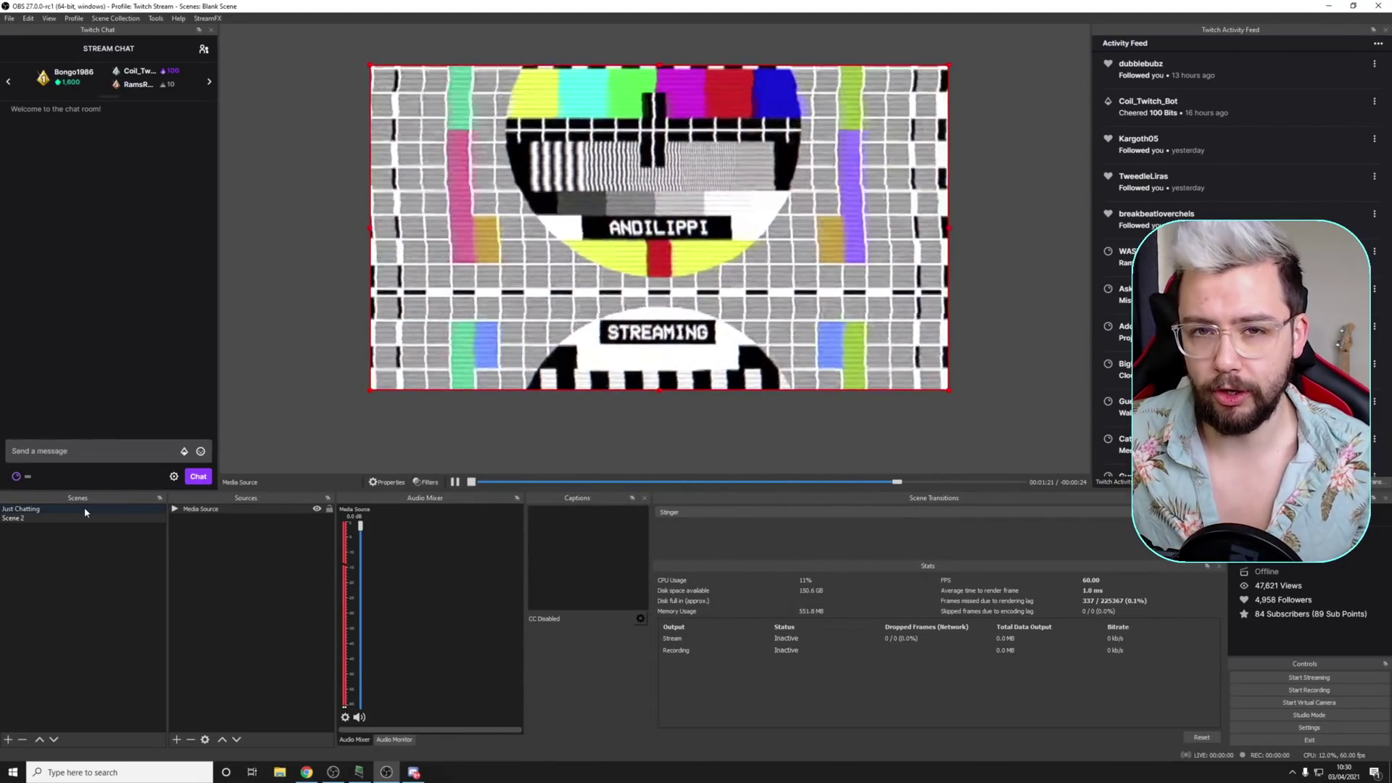
click(84, 509)
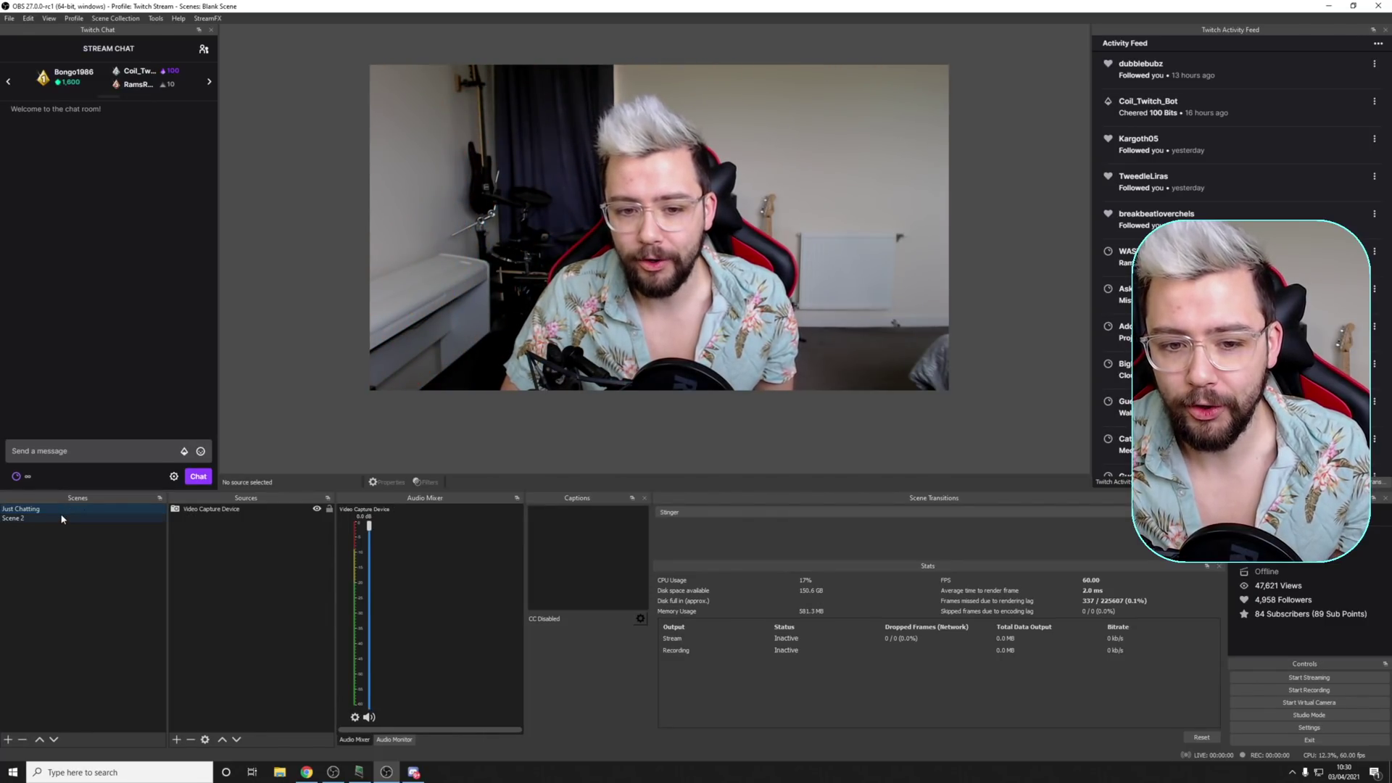
click(62, 519)
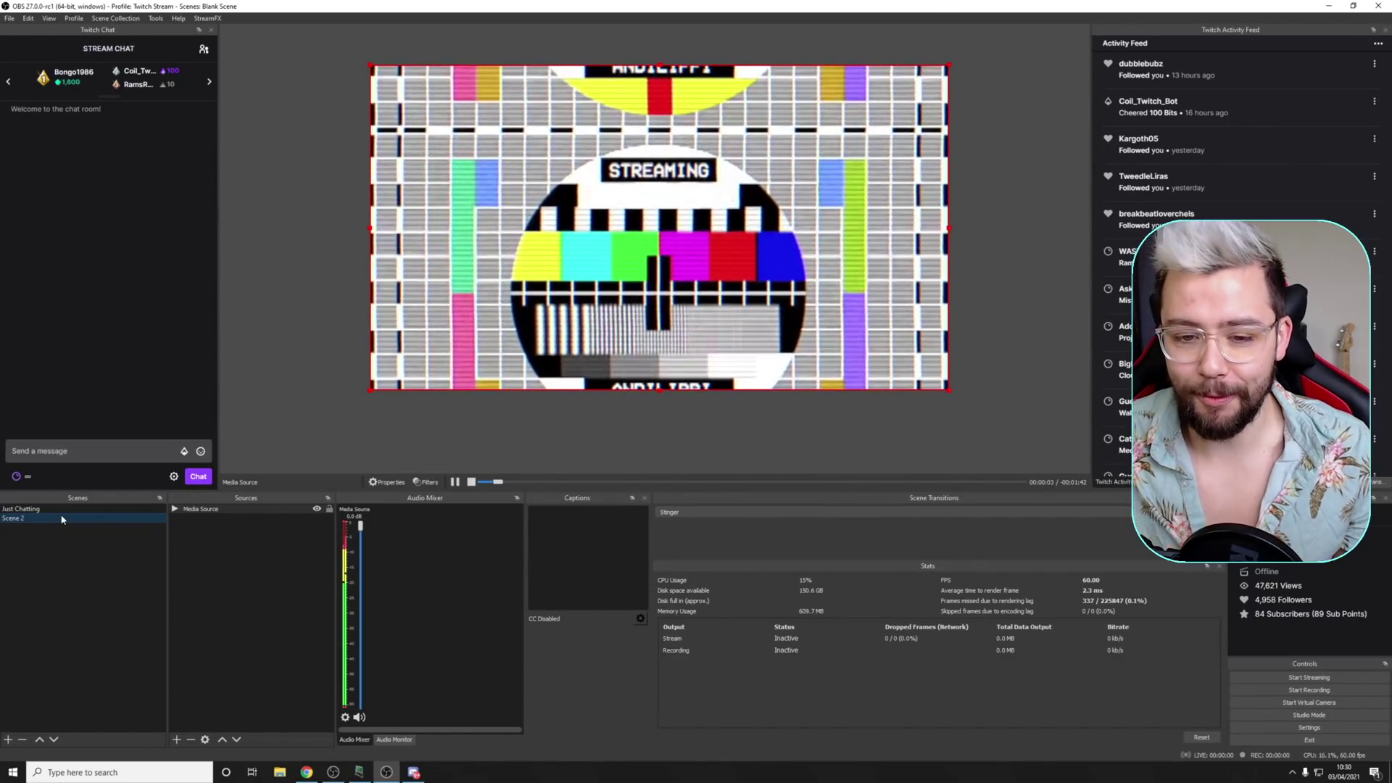
click(65, 511)
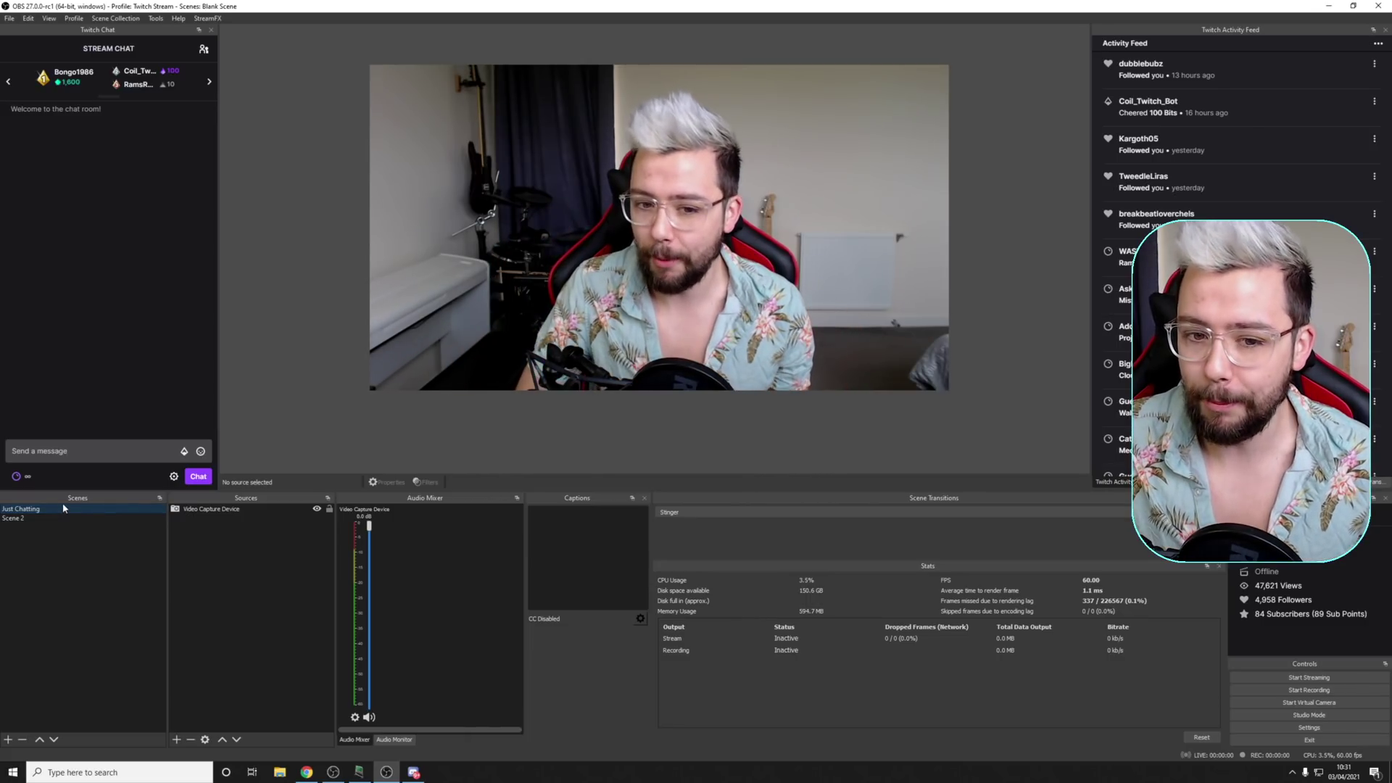
click(55, 517)
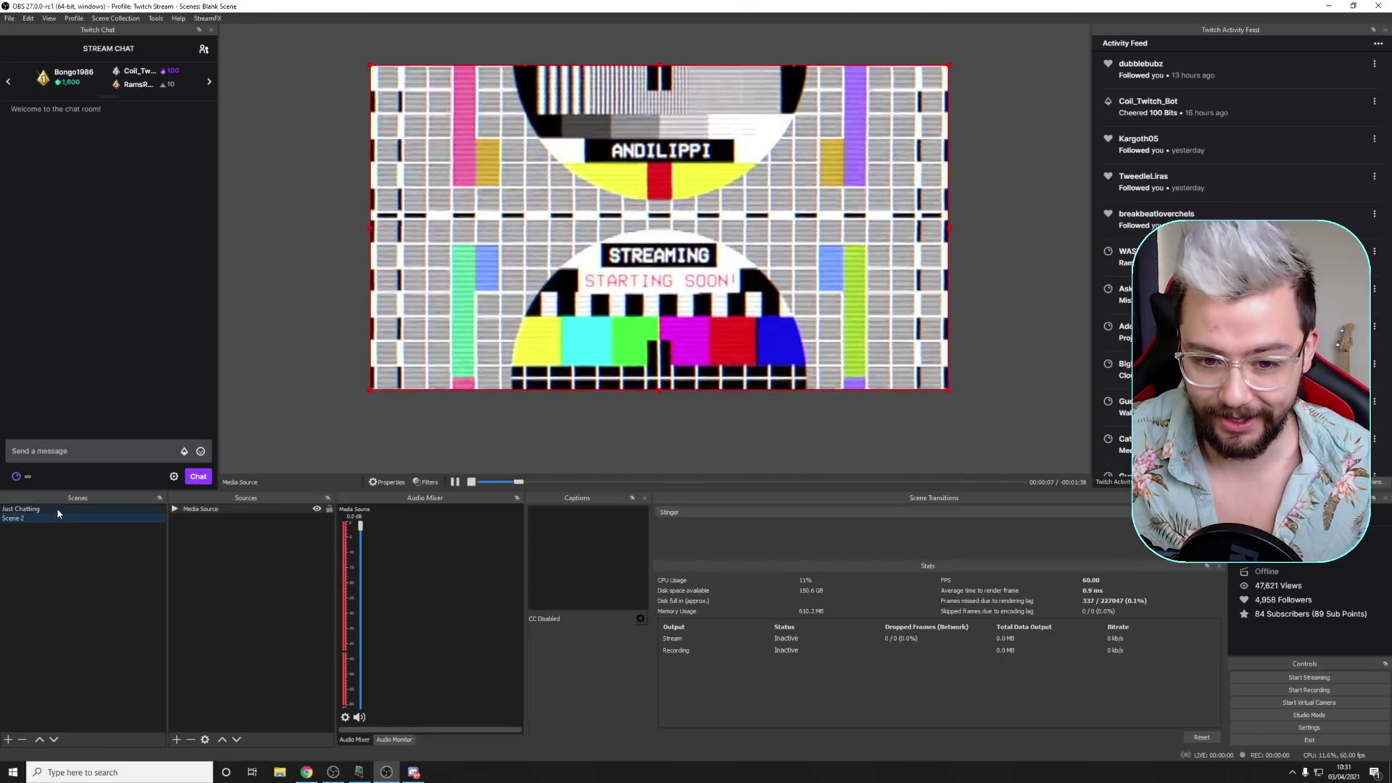
click(57, 508)
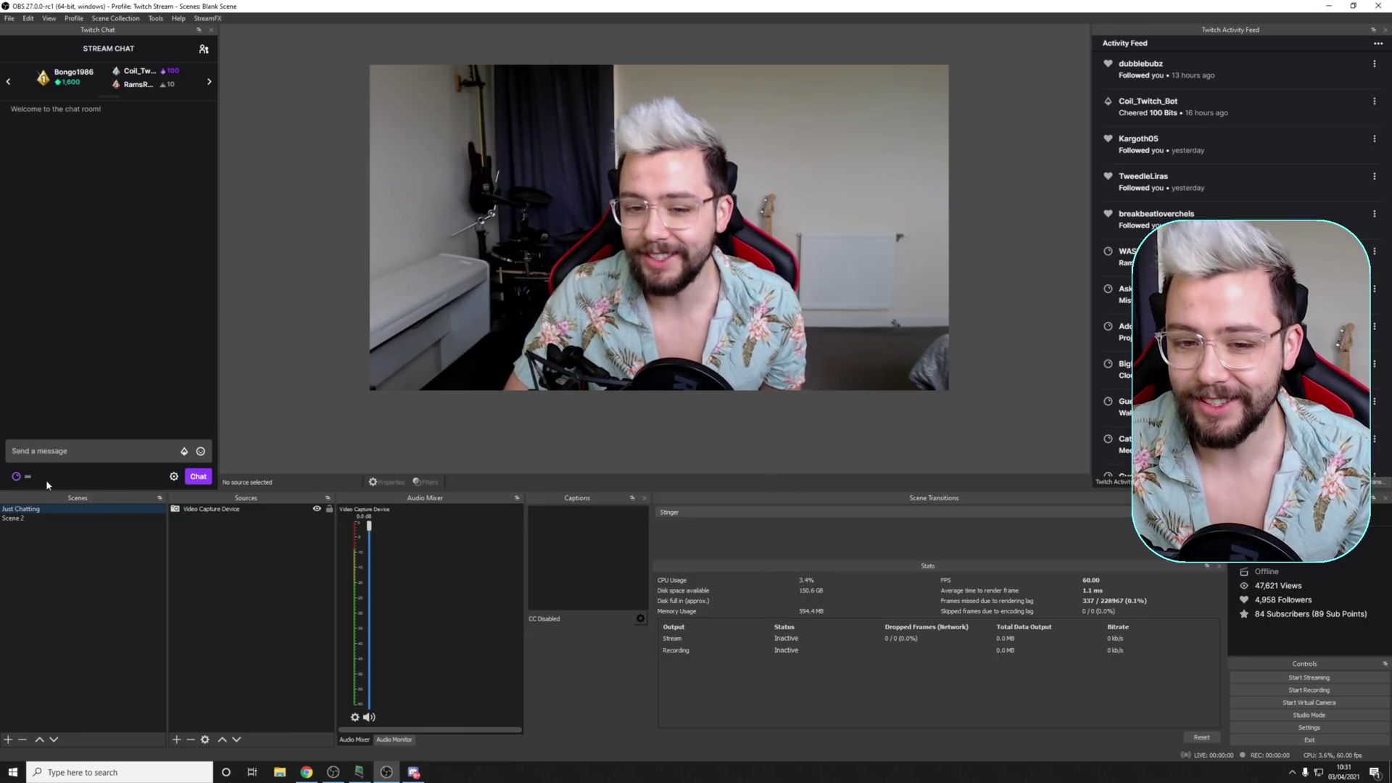
click(33, 518)
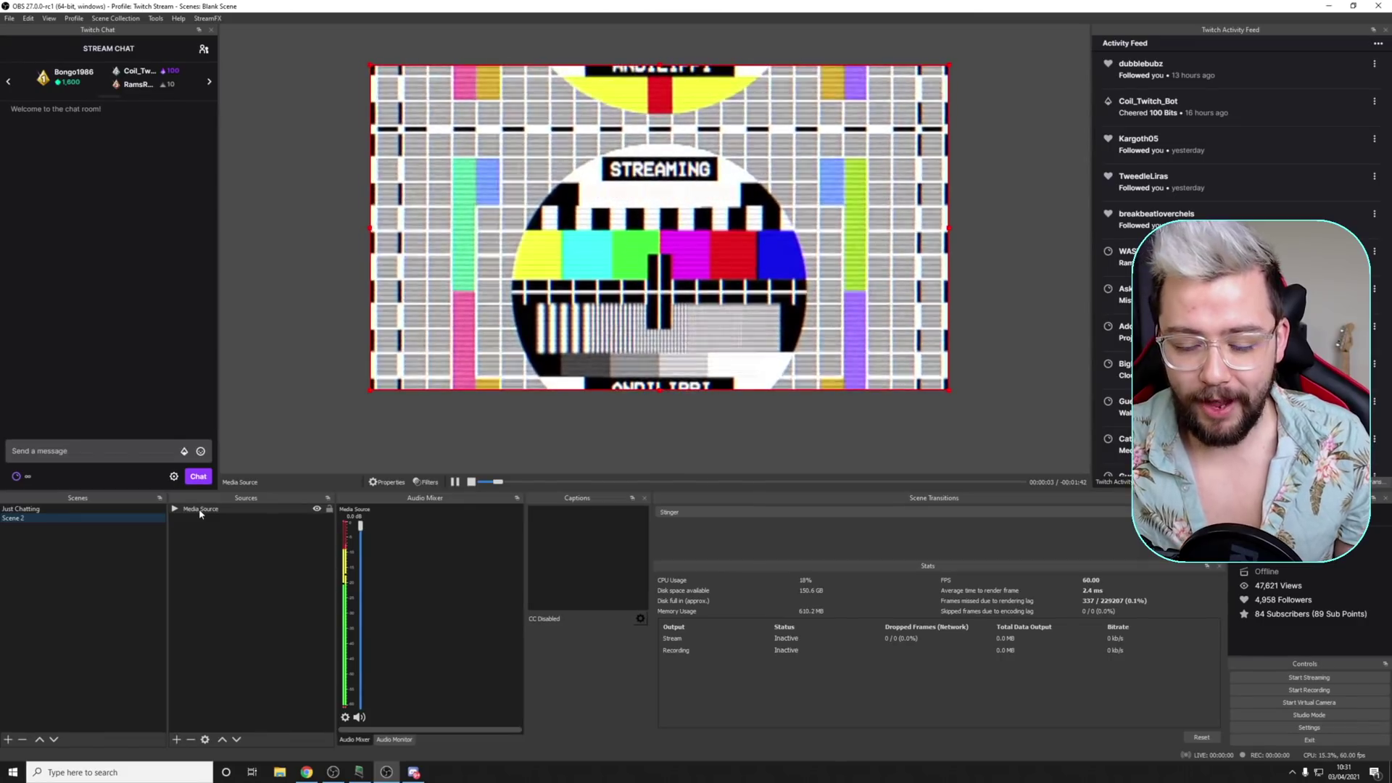
- Give Scene 2's Media Source a Fade show transition
right_click(200, 511)
mouse_move(252, 456)
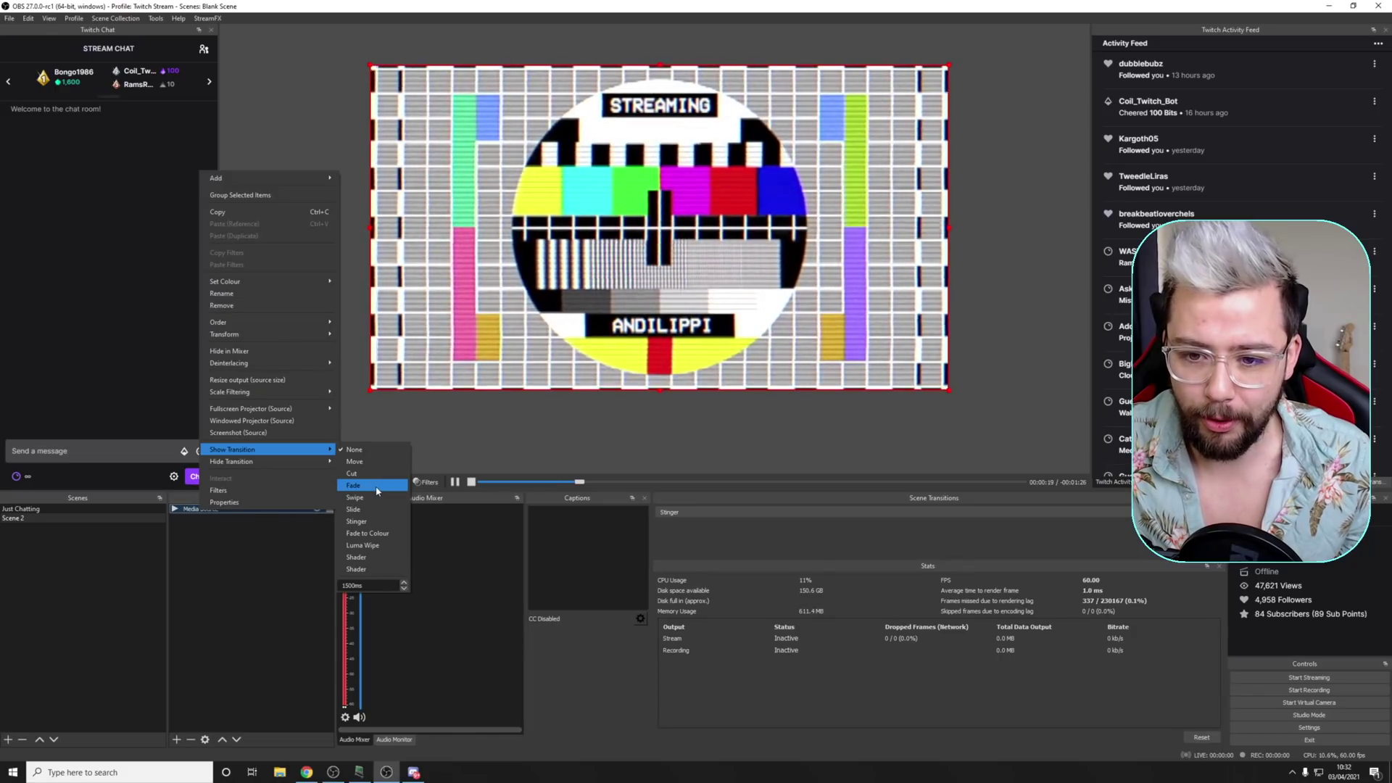
click(377, 490)
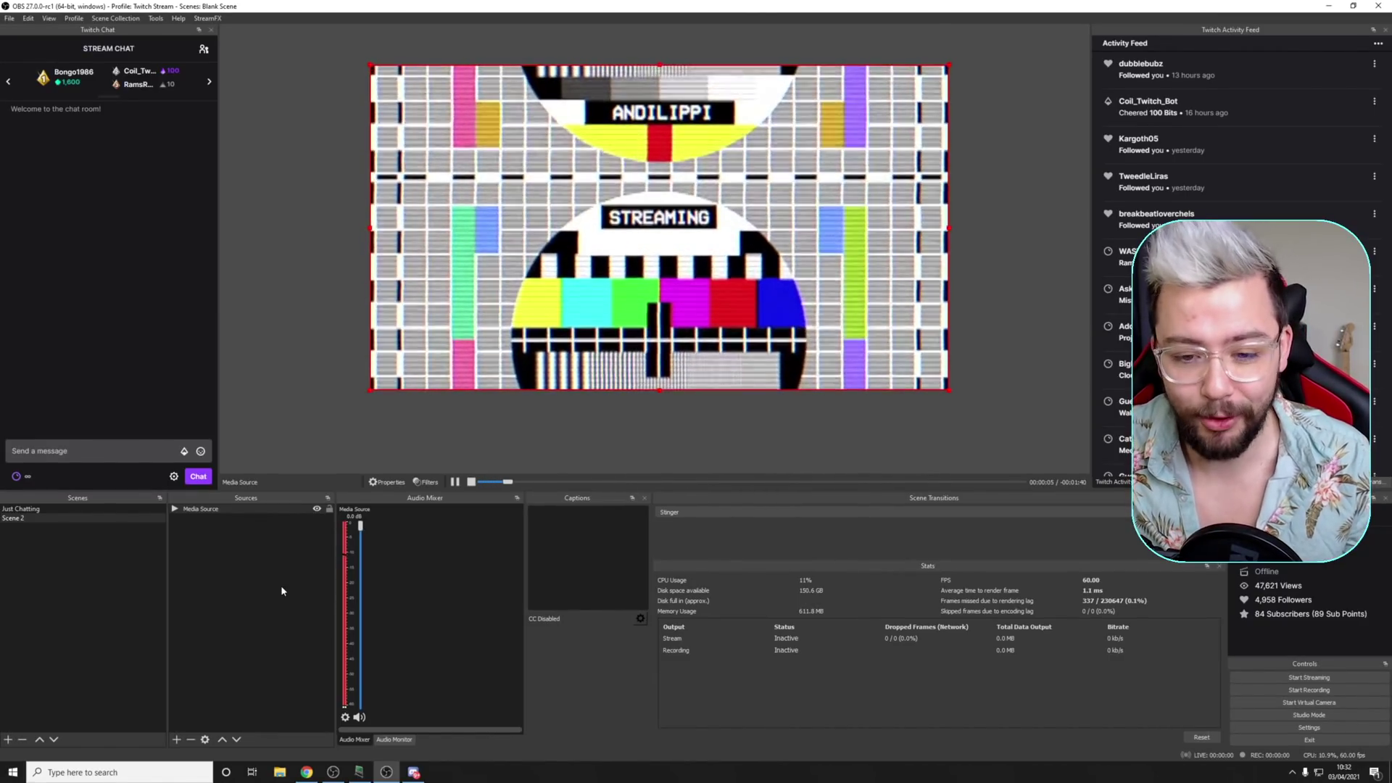
click(176, 739)
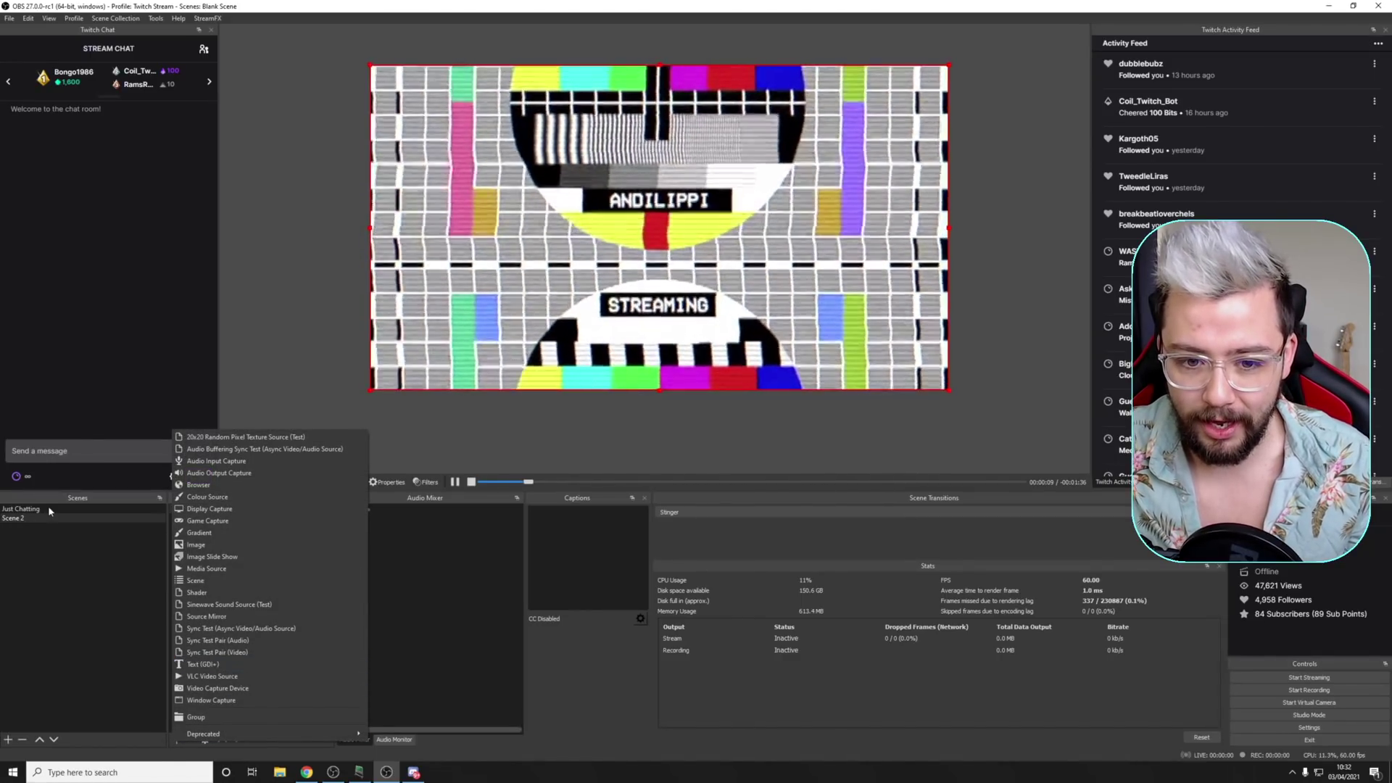
- Add a Colour Source with default settings to the Just Chatting scene
click(48, 508)
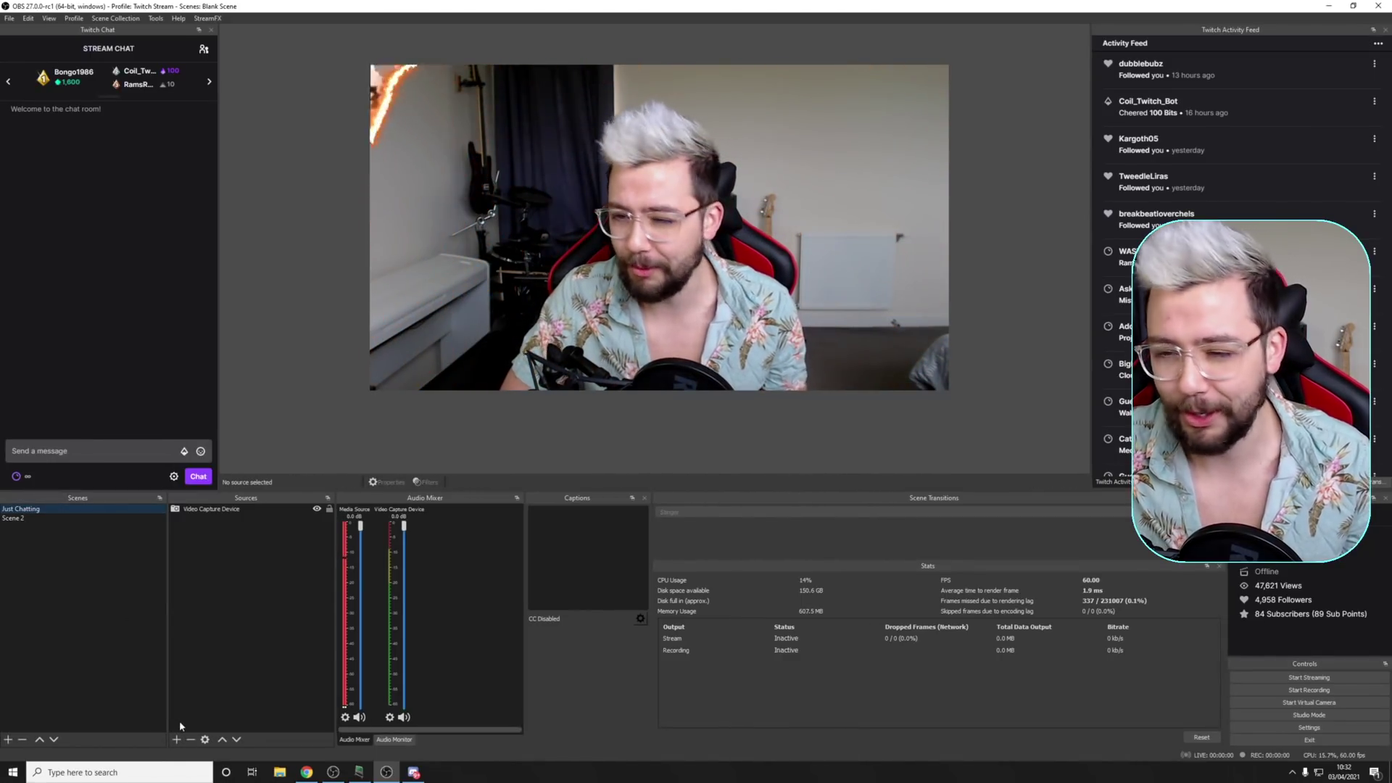
click(180, 738)
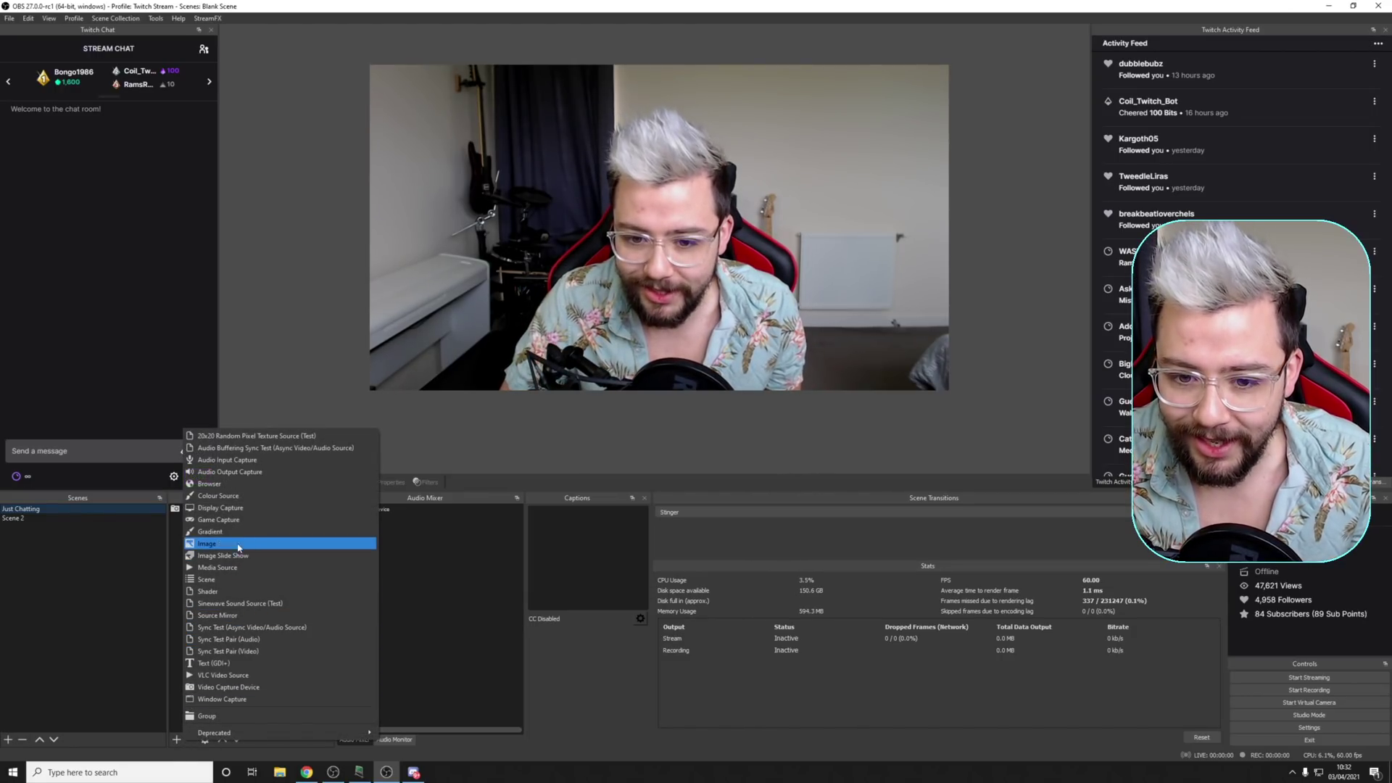
click(217, 495)
click(737, 460)
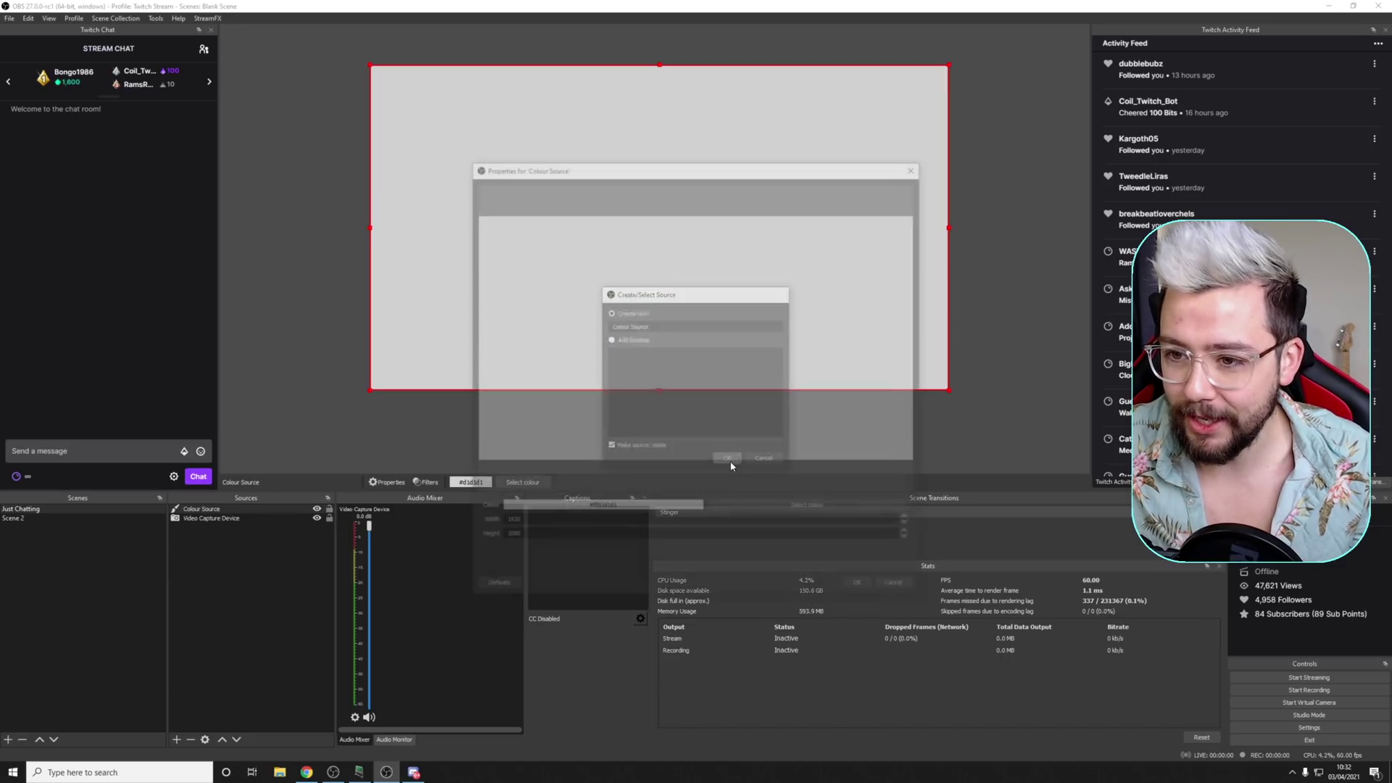
click(862, 588)
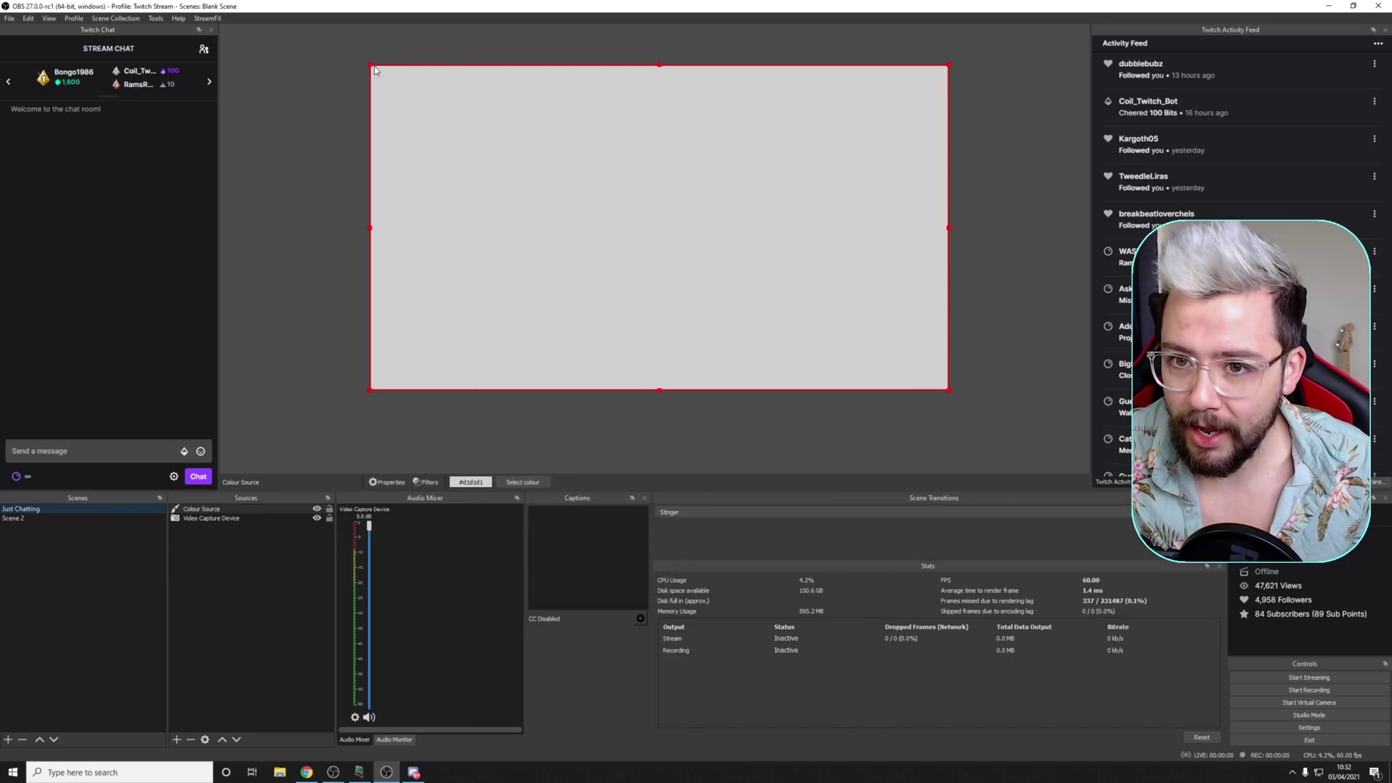
- Shrink the grey colour rectangle and position it over the centre of the webcam
drag(372, 66, 624, 211)
drag(721, 307, 615, 218)
click(620, 470)
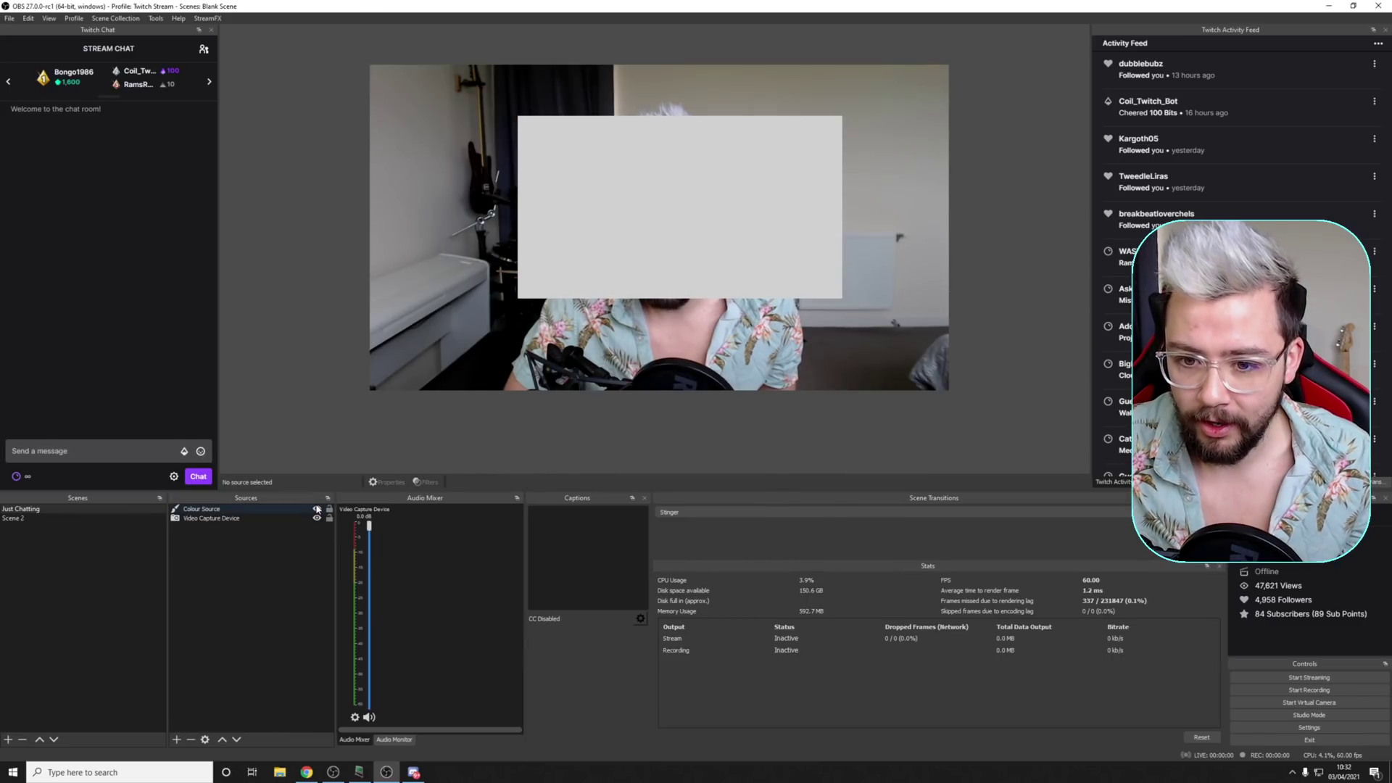
click(283, 508)
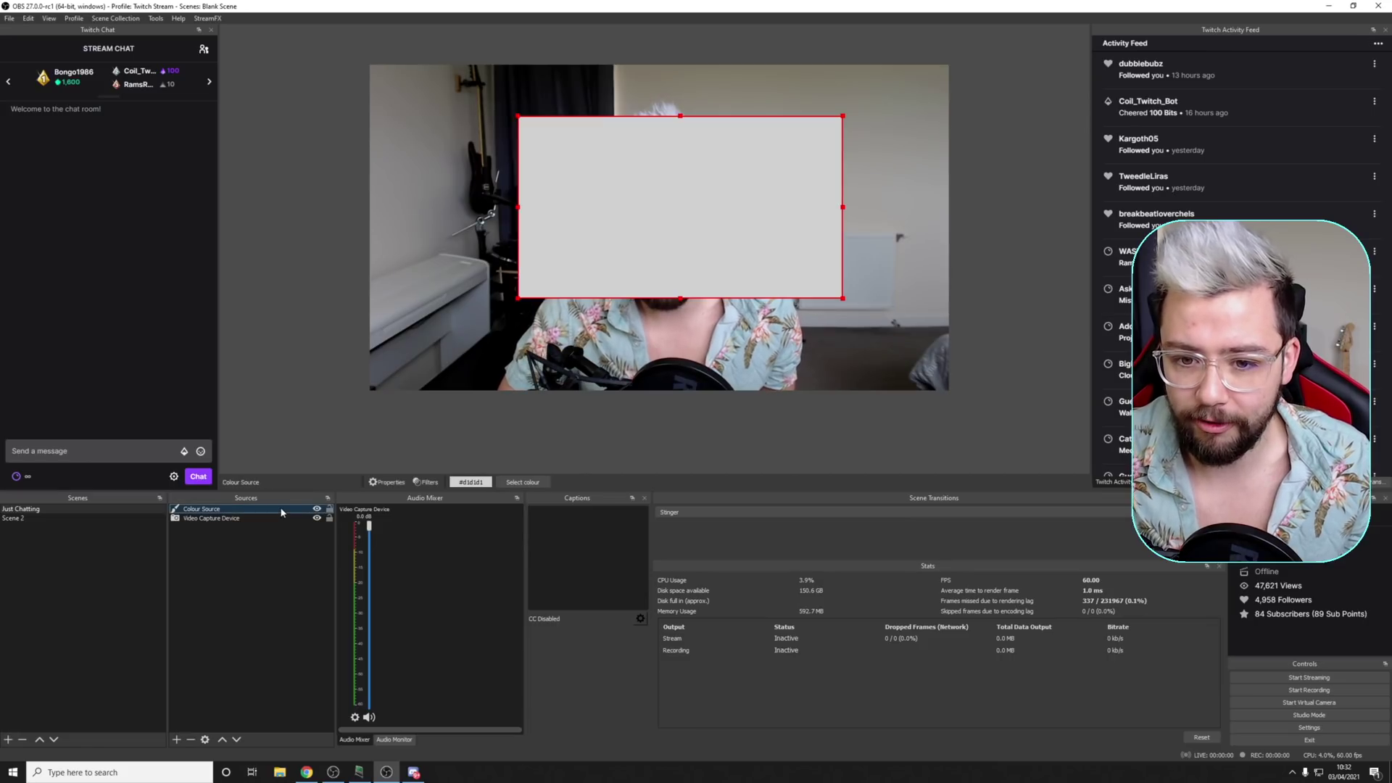
right_click(282, 508)
- Set the Colour Source's show transition to Swipe with direction Right, preview it, and confirm
mouse_move(347, 452)
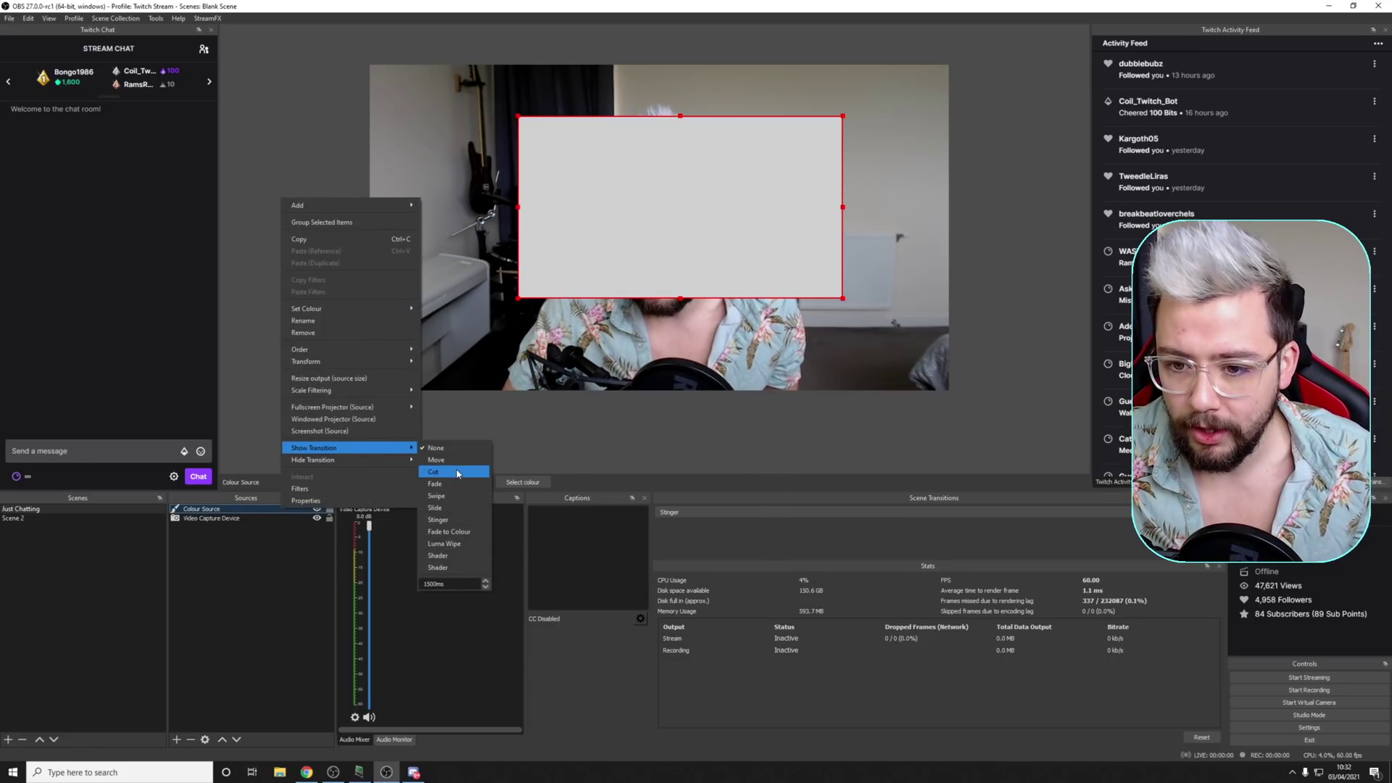
click(448, 497)
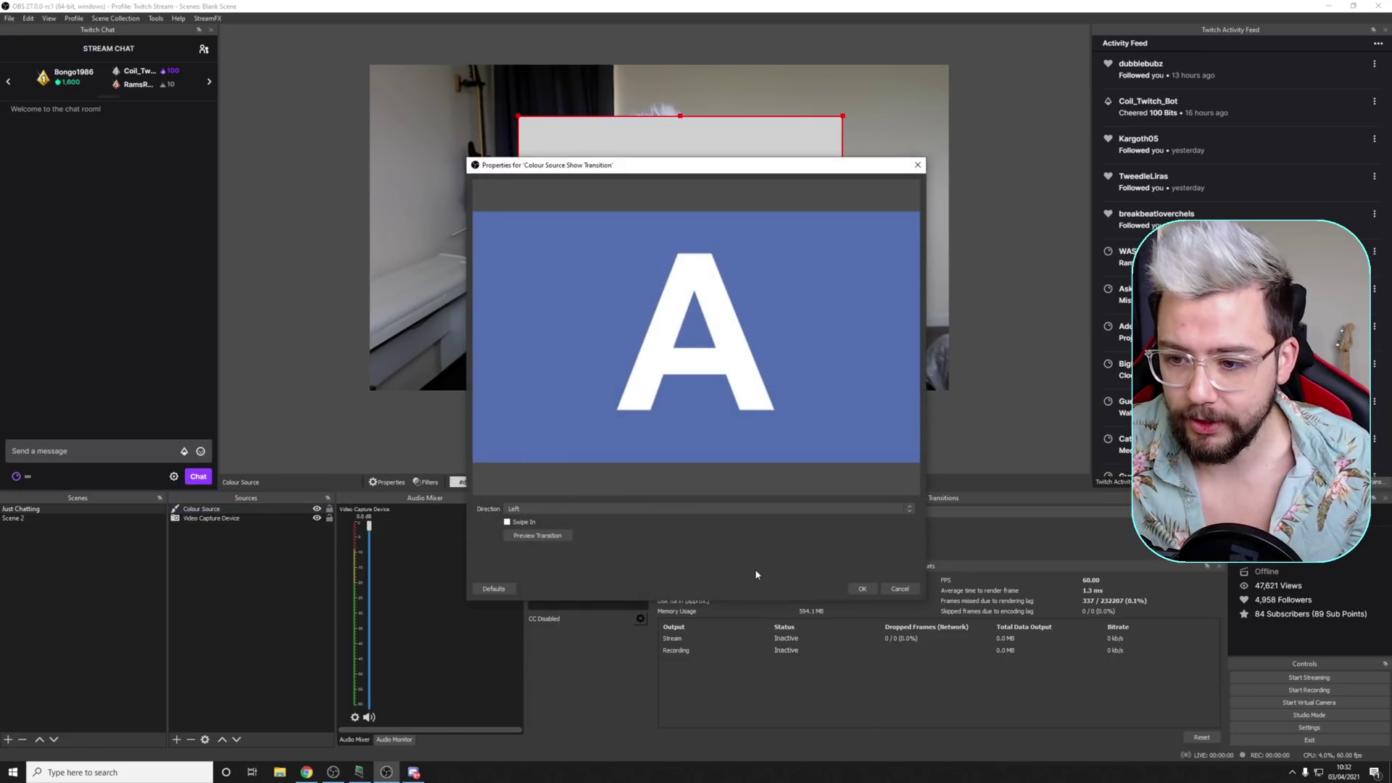
click(529, 509)
click(527, 524)
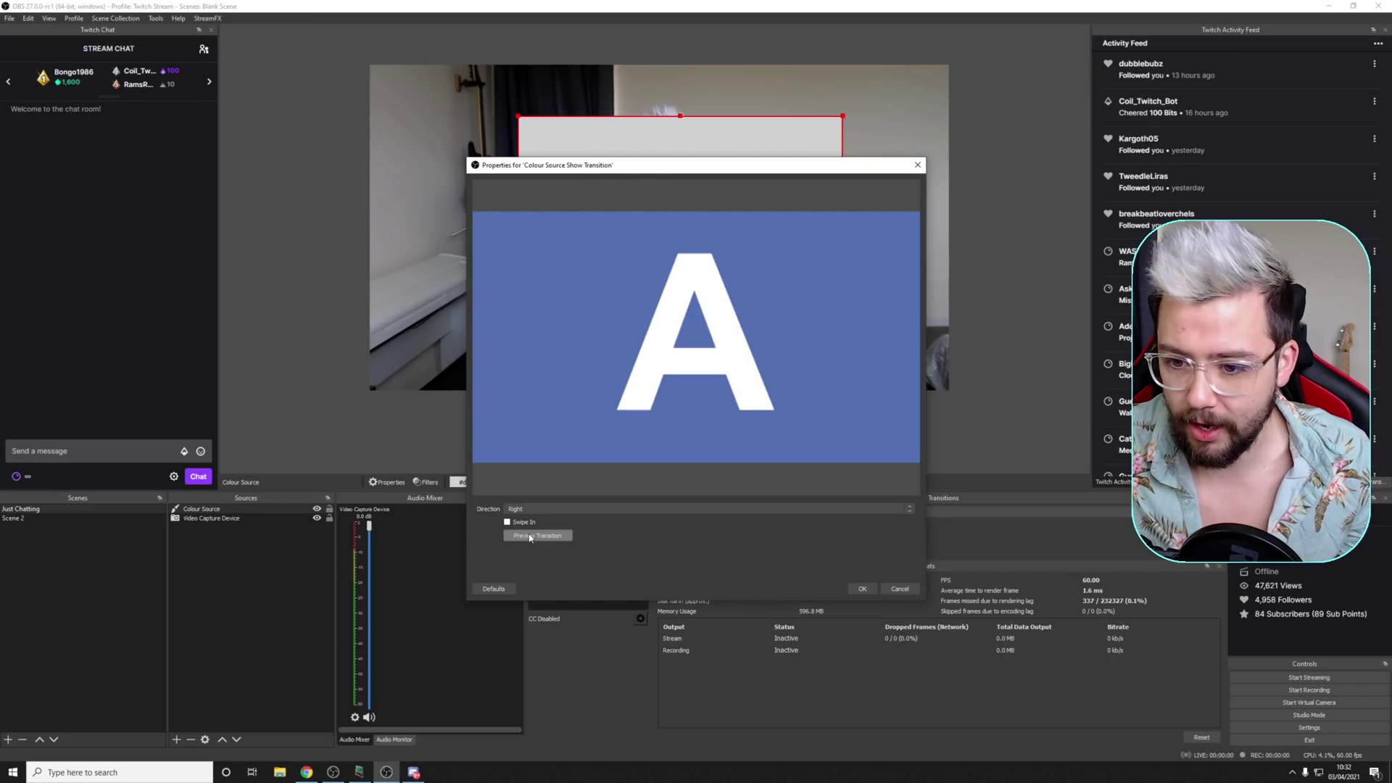
click(529, 536)
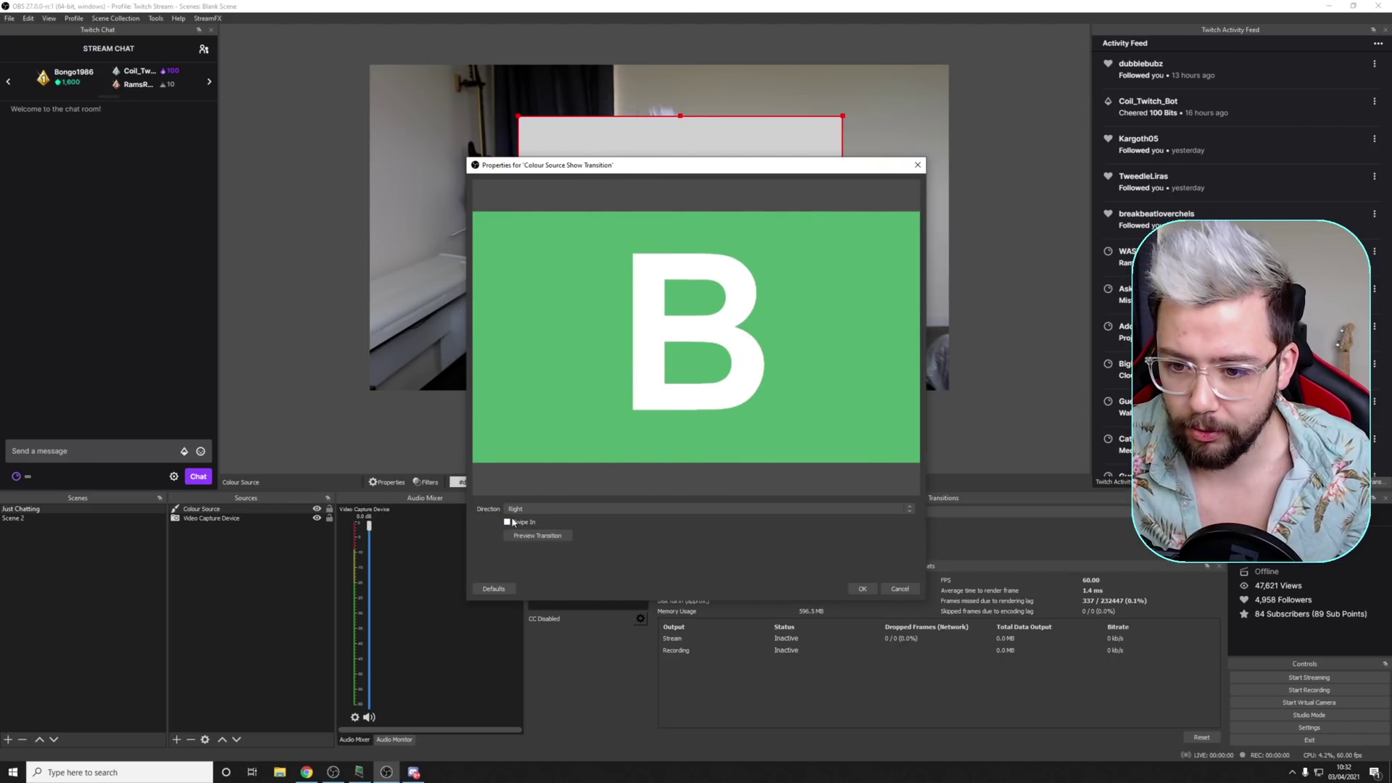
click(862, 588)
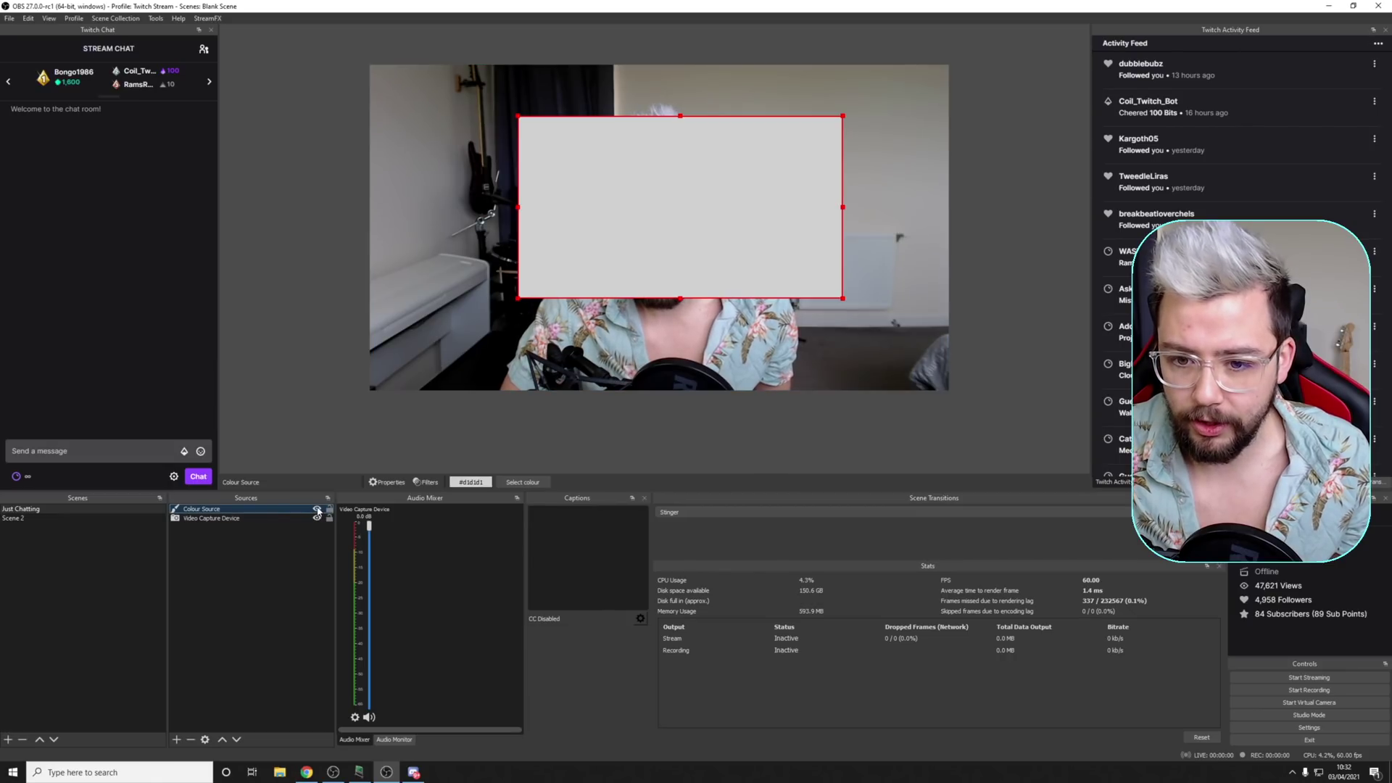
- Hide and show the Colour Source to watch it swipe in from the right
click(317, 510)
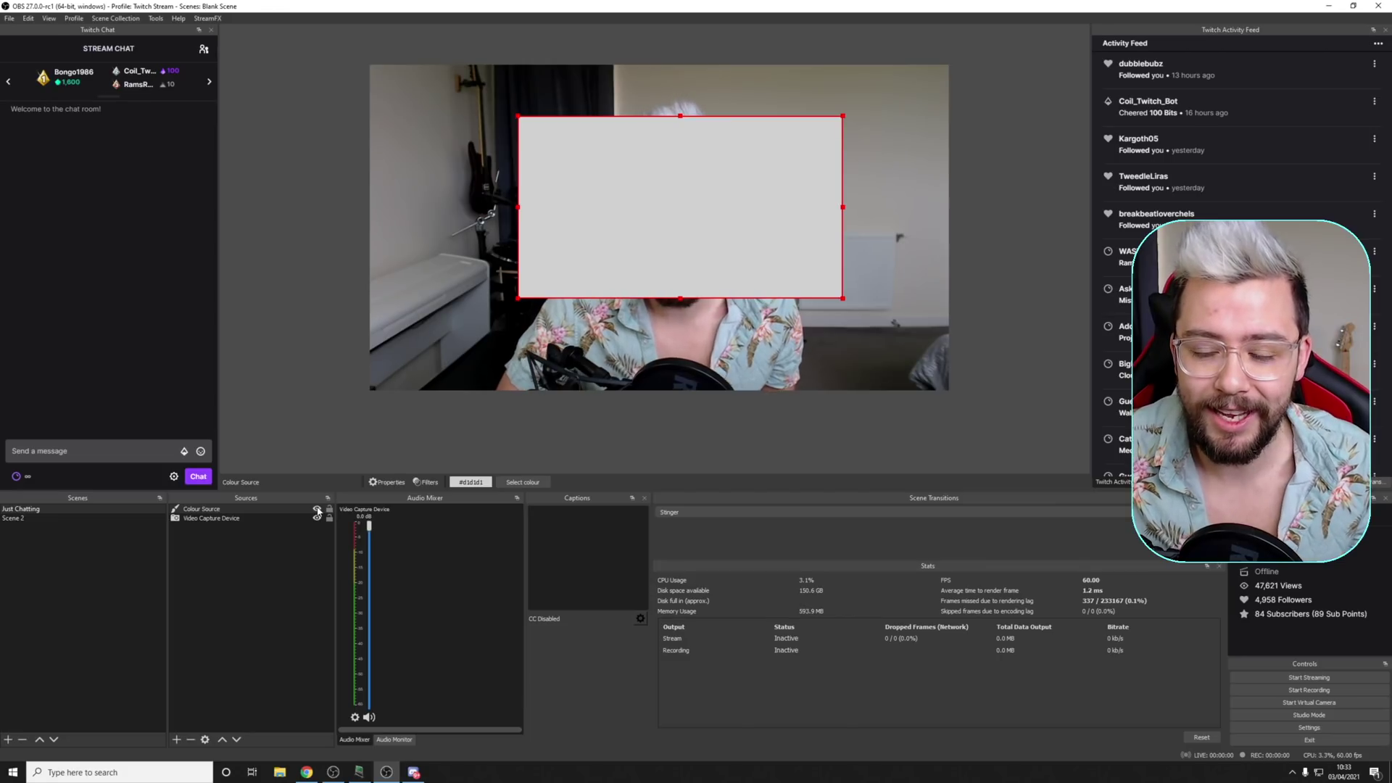
click(317, 510)
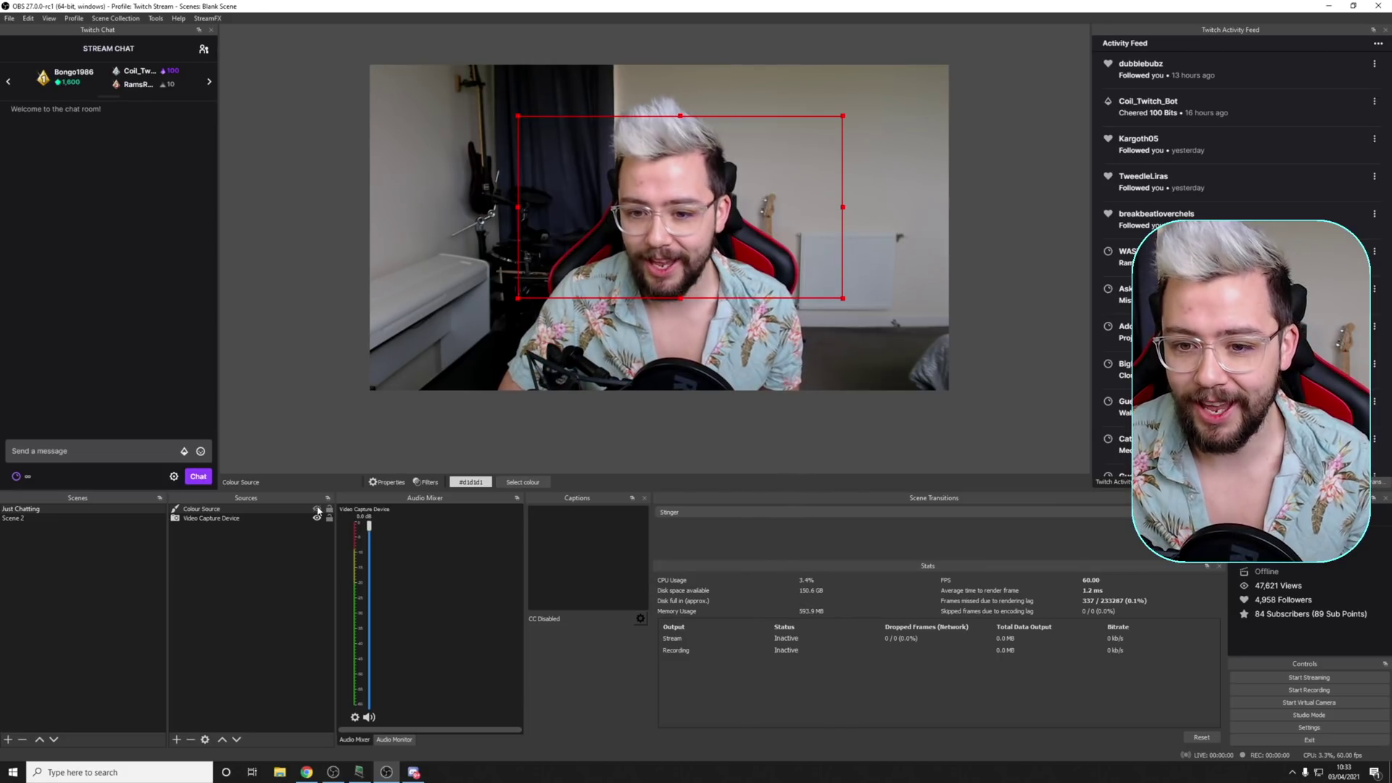
click(317, 510)
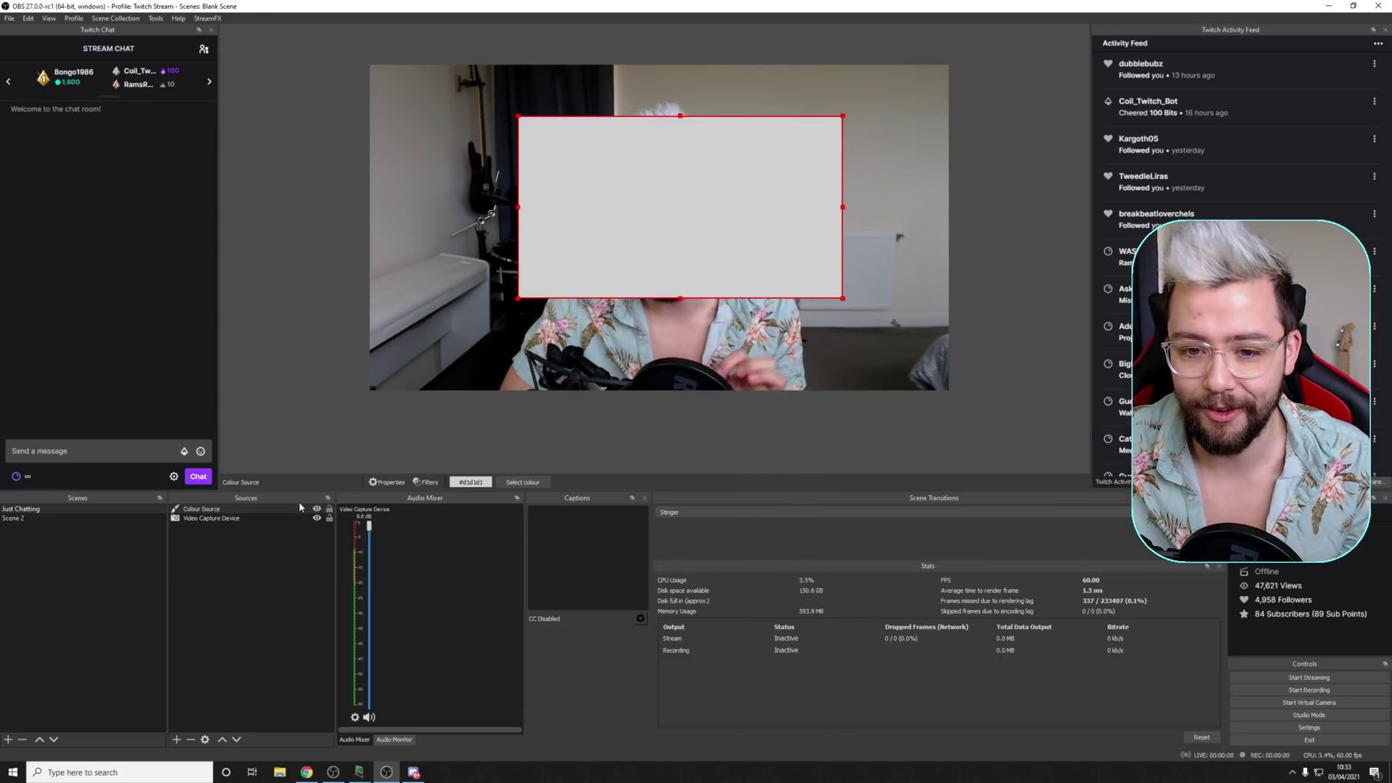
- Set the Colour Source's hide transition to Swipe heading Left, preview it, and confirm
right_click(300, 508)
mouse_move(355, 458)
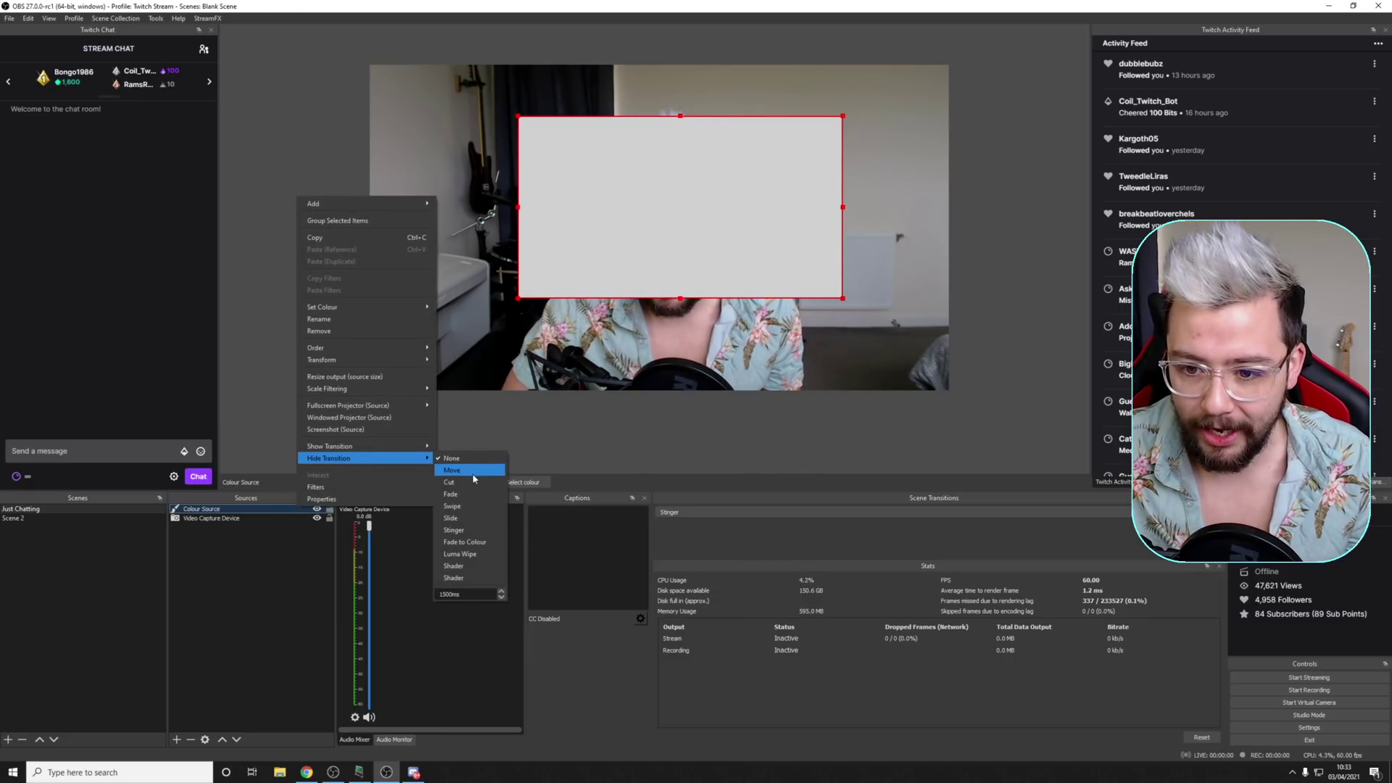
click(471, 505)
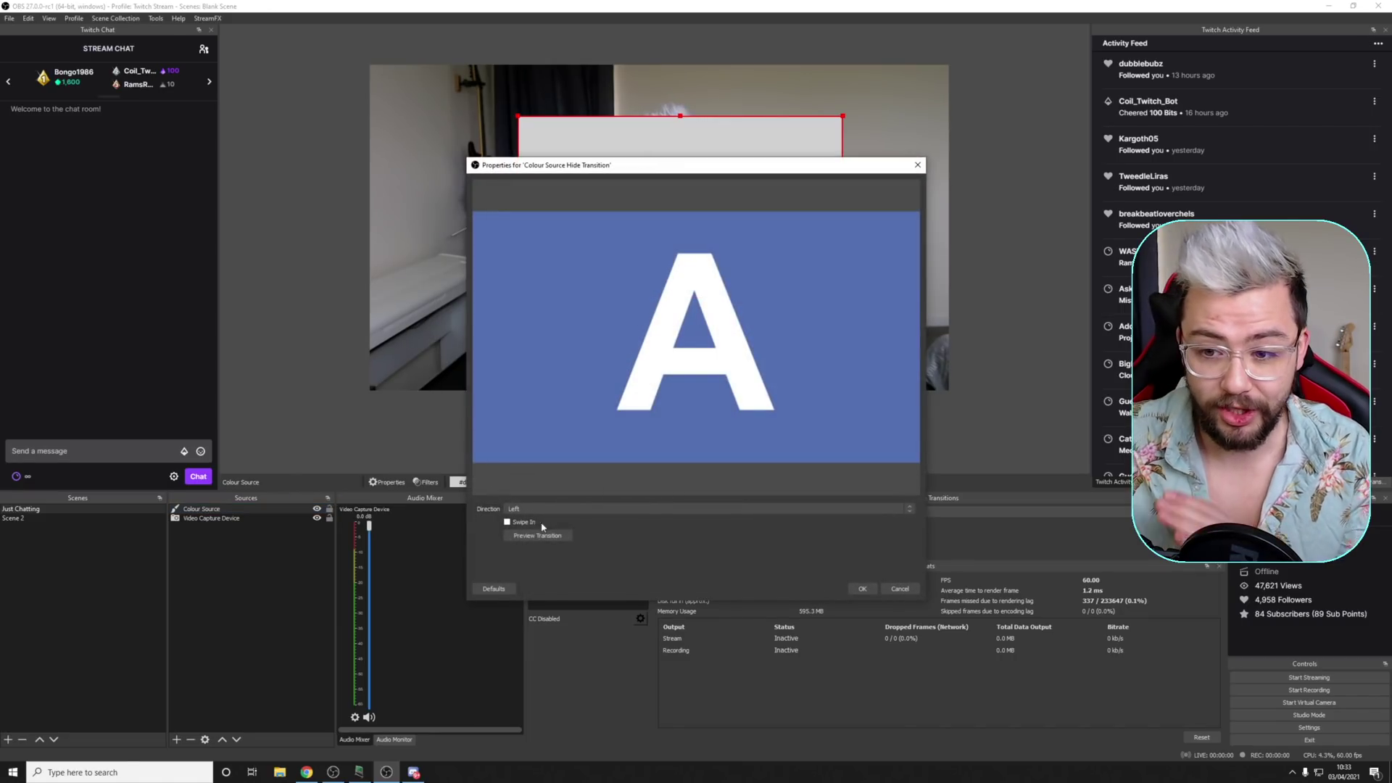
click(536, 509)
click(529, 517)
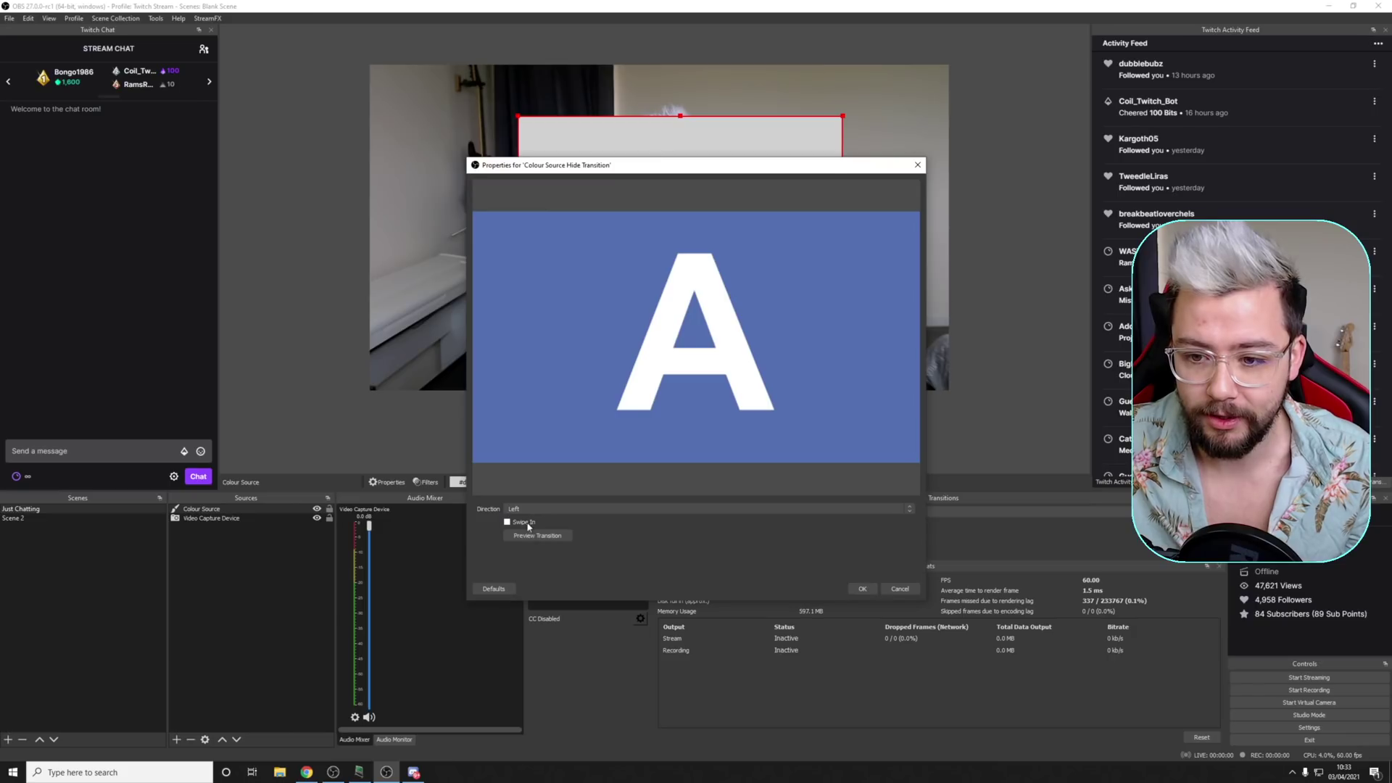
click(523, 537)
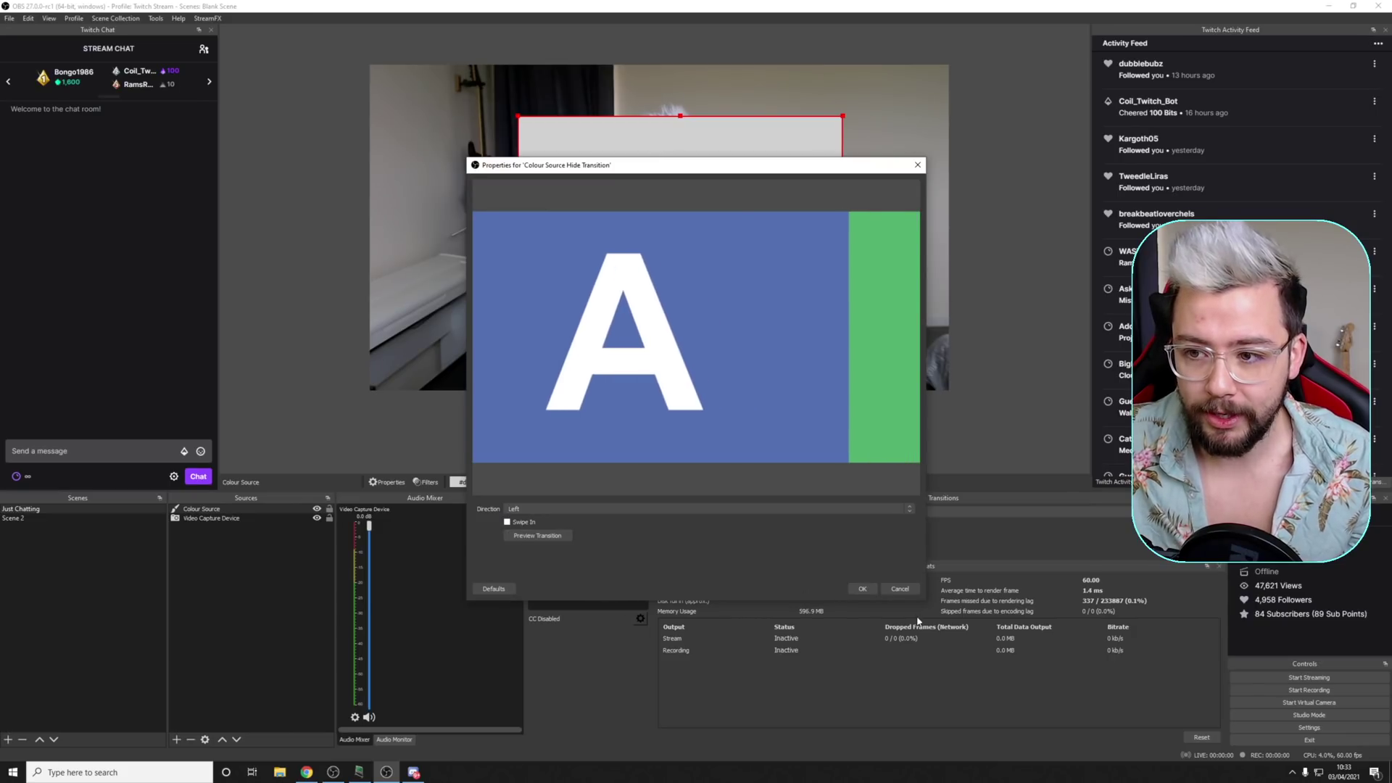
click(861, 588)
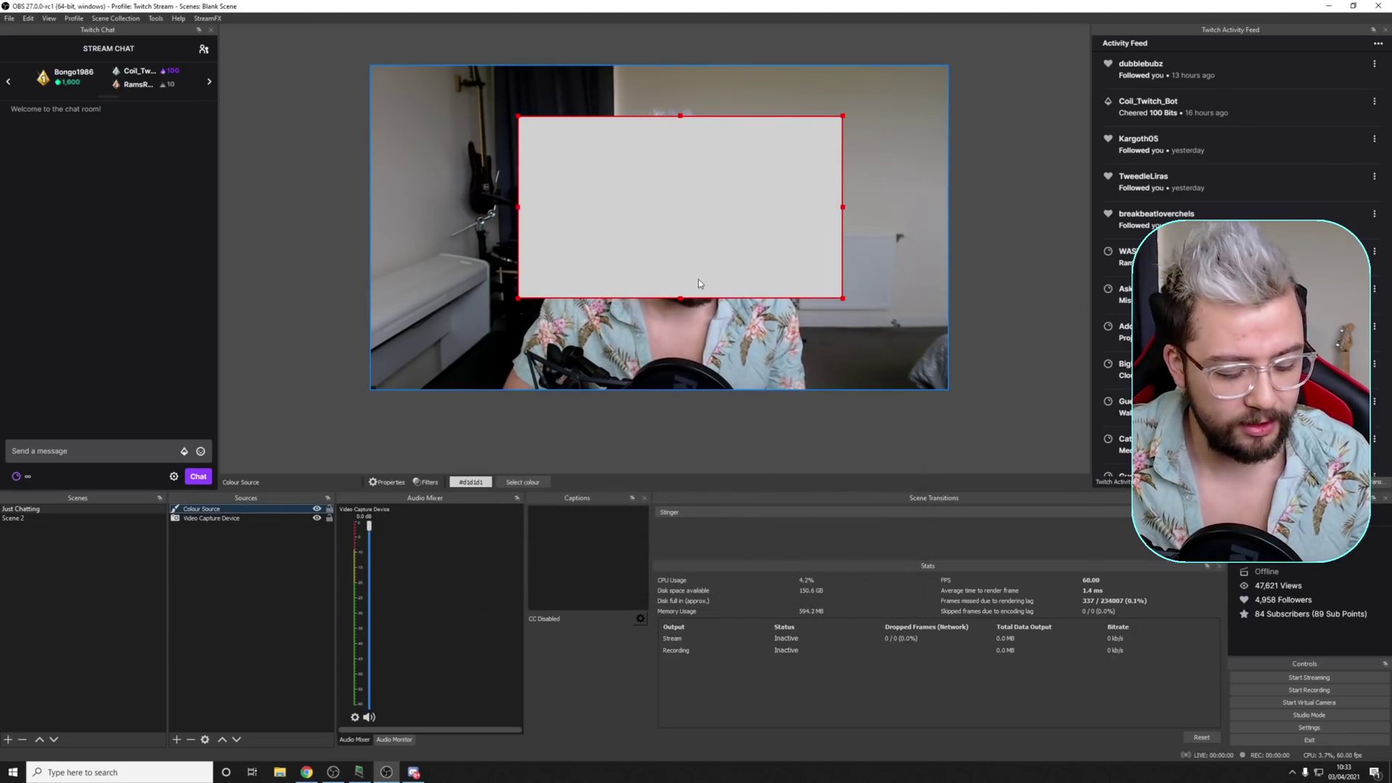
drag(680, 292, 508, 335)
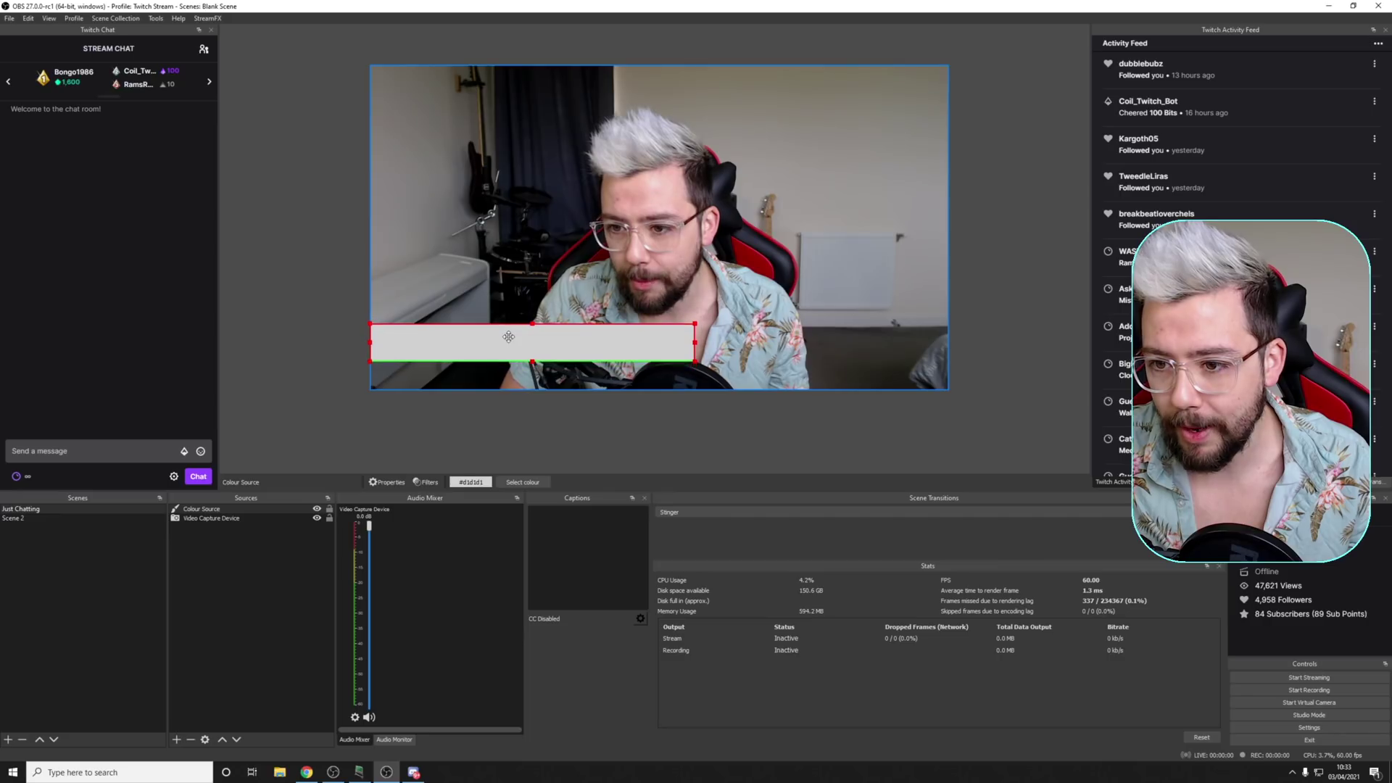
click(317, 510)
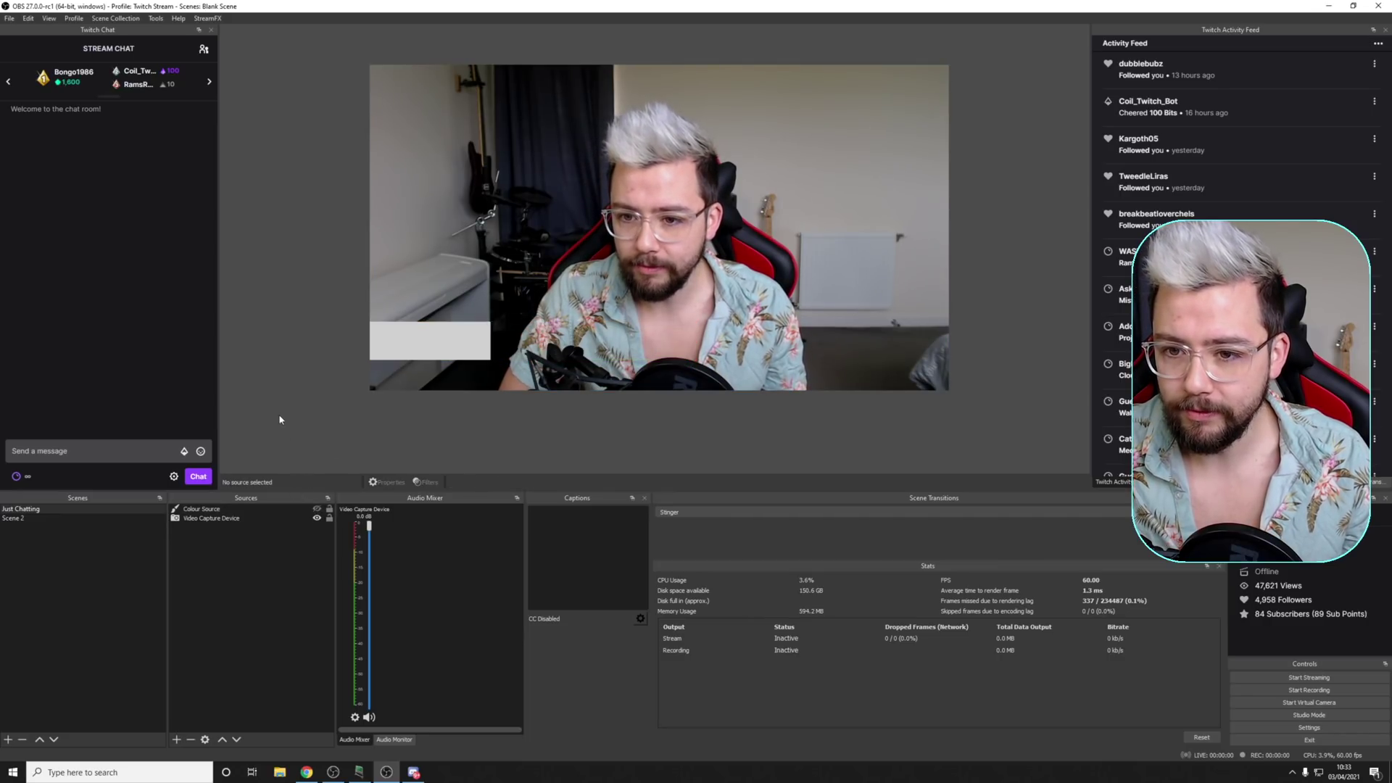
click(316, 509)
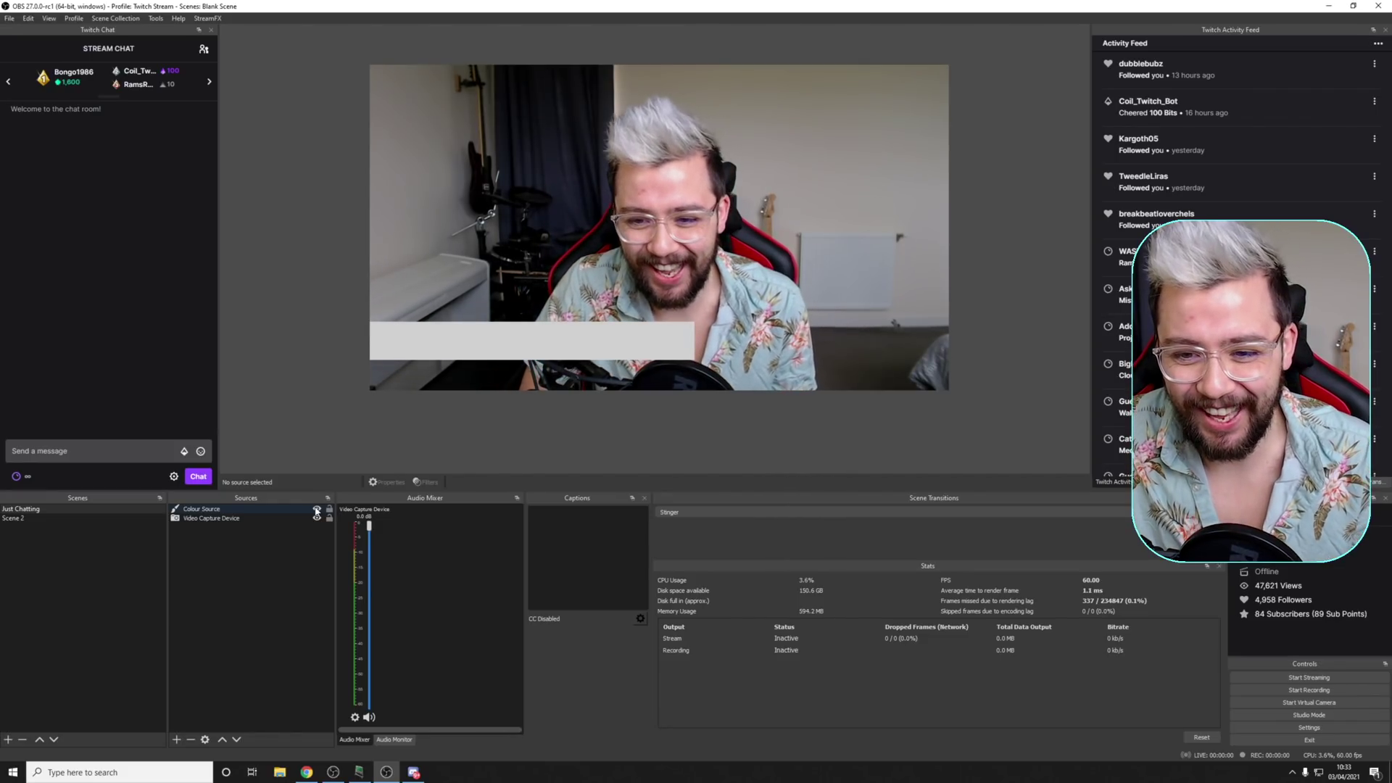
click(317, 509)
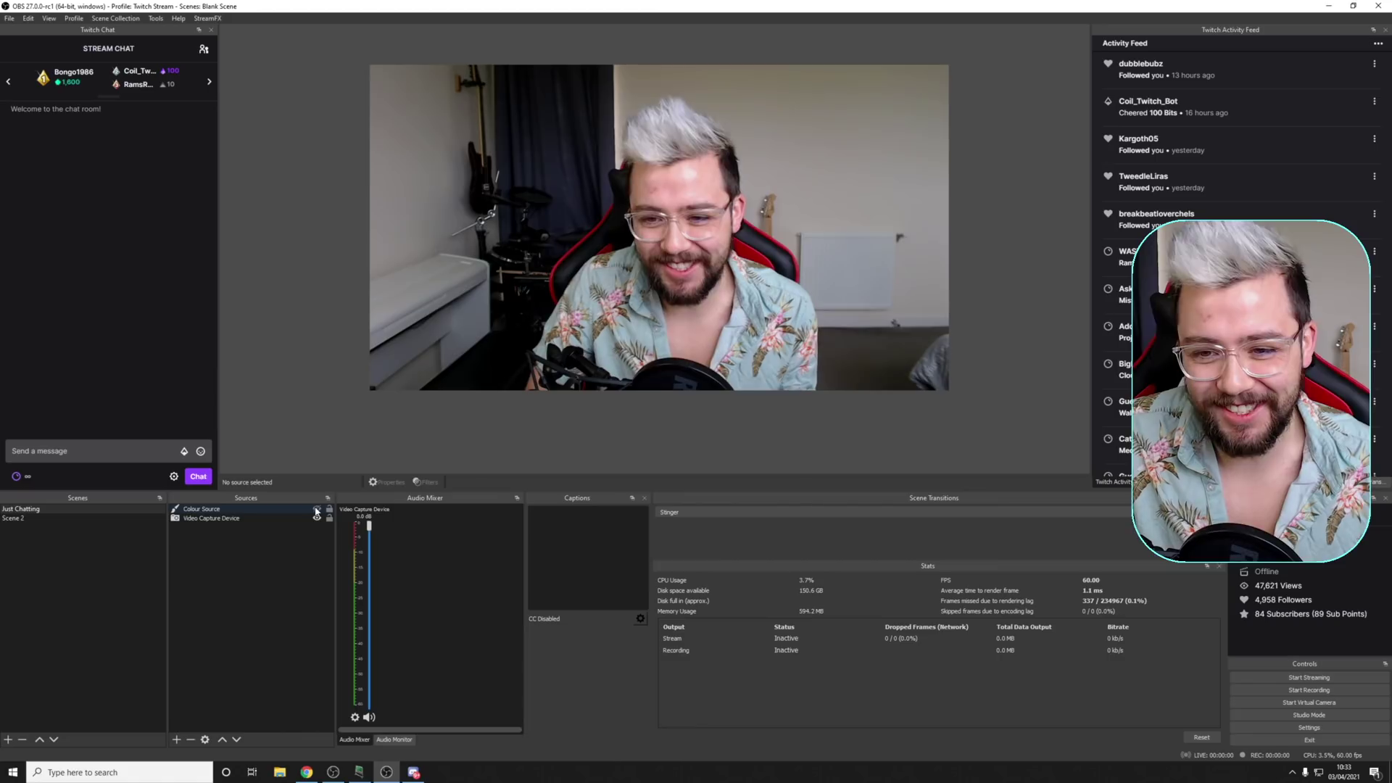
click(317, 510)
click(532, 331)
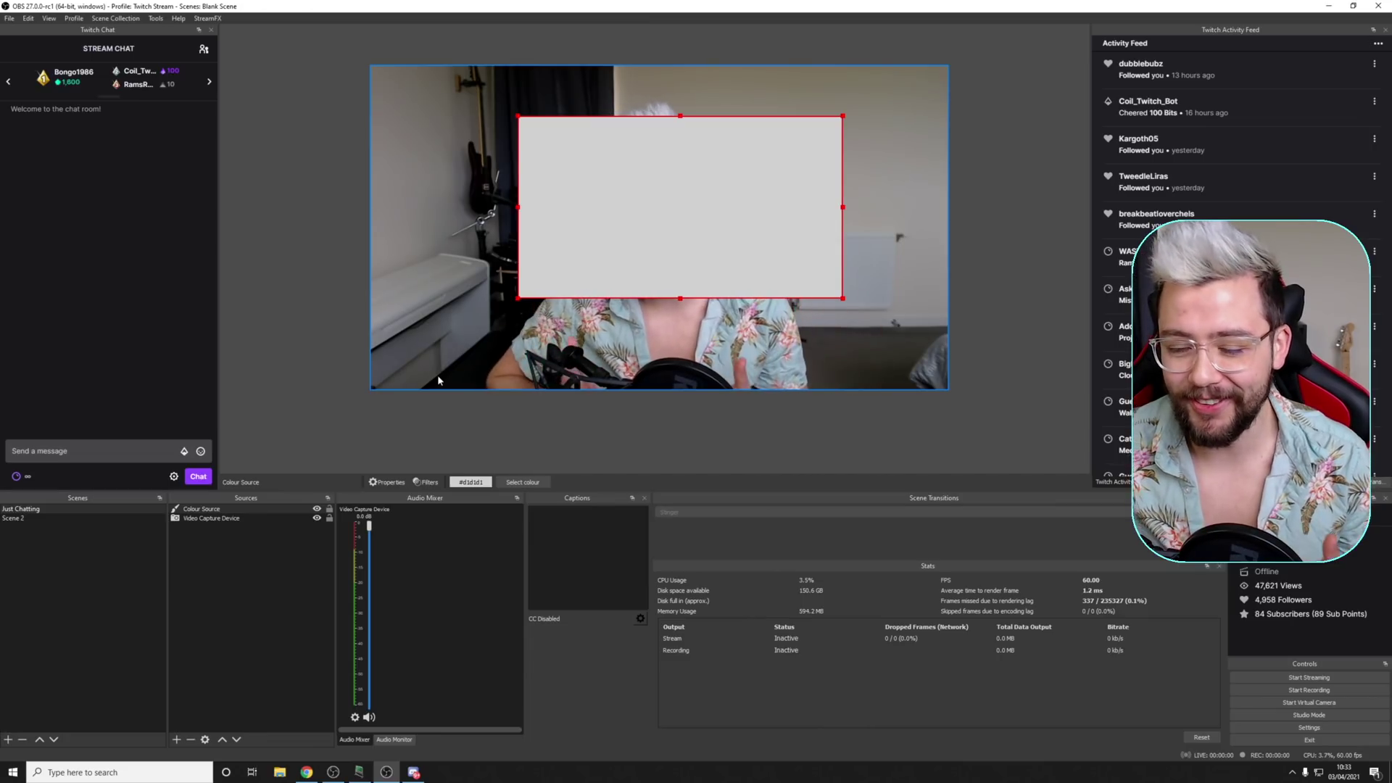
right_click(263, 505)
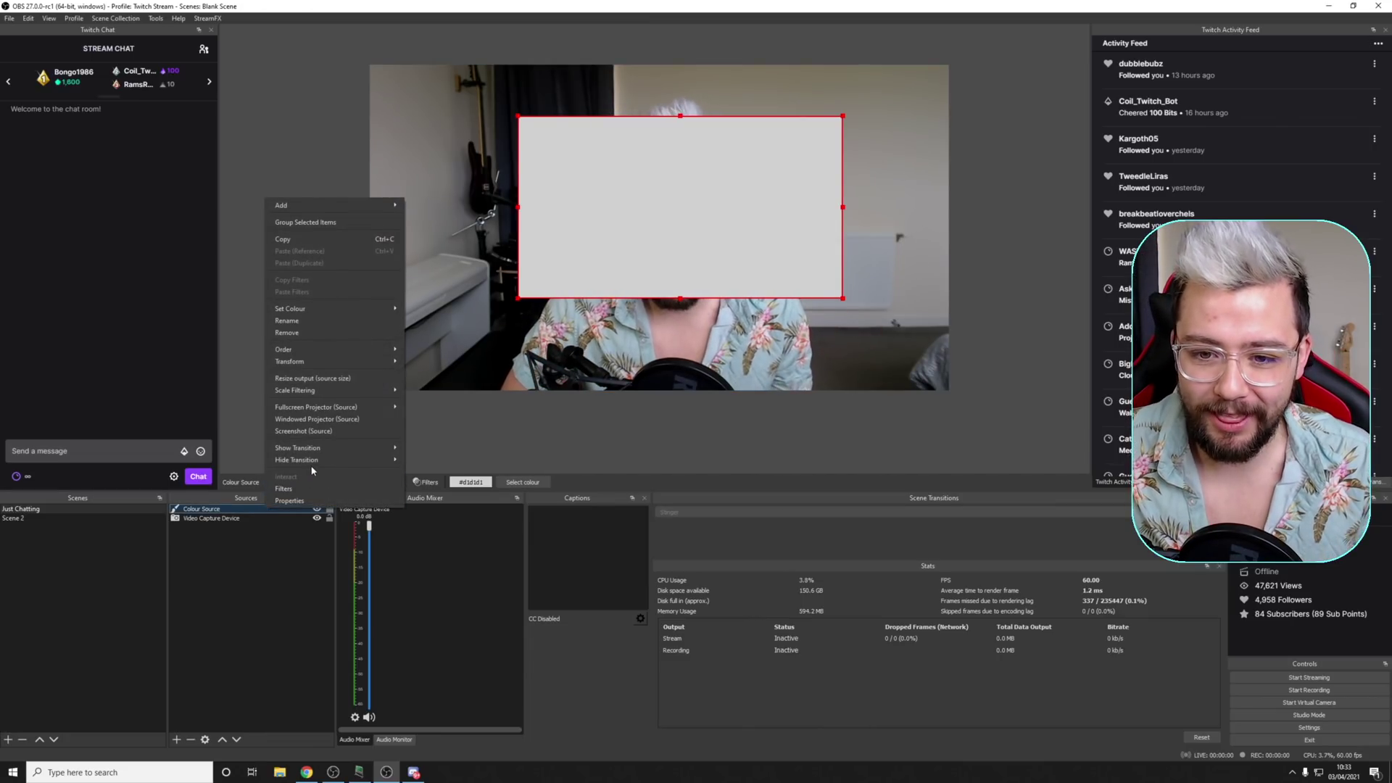
- Make fire-swipe-stinger.webm the Colour Source's Stinger show transition and test it by hiding and showing
mouse_move(341, 448)
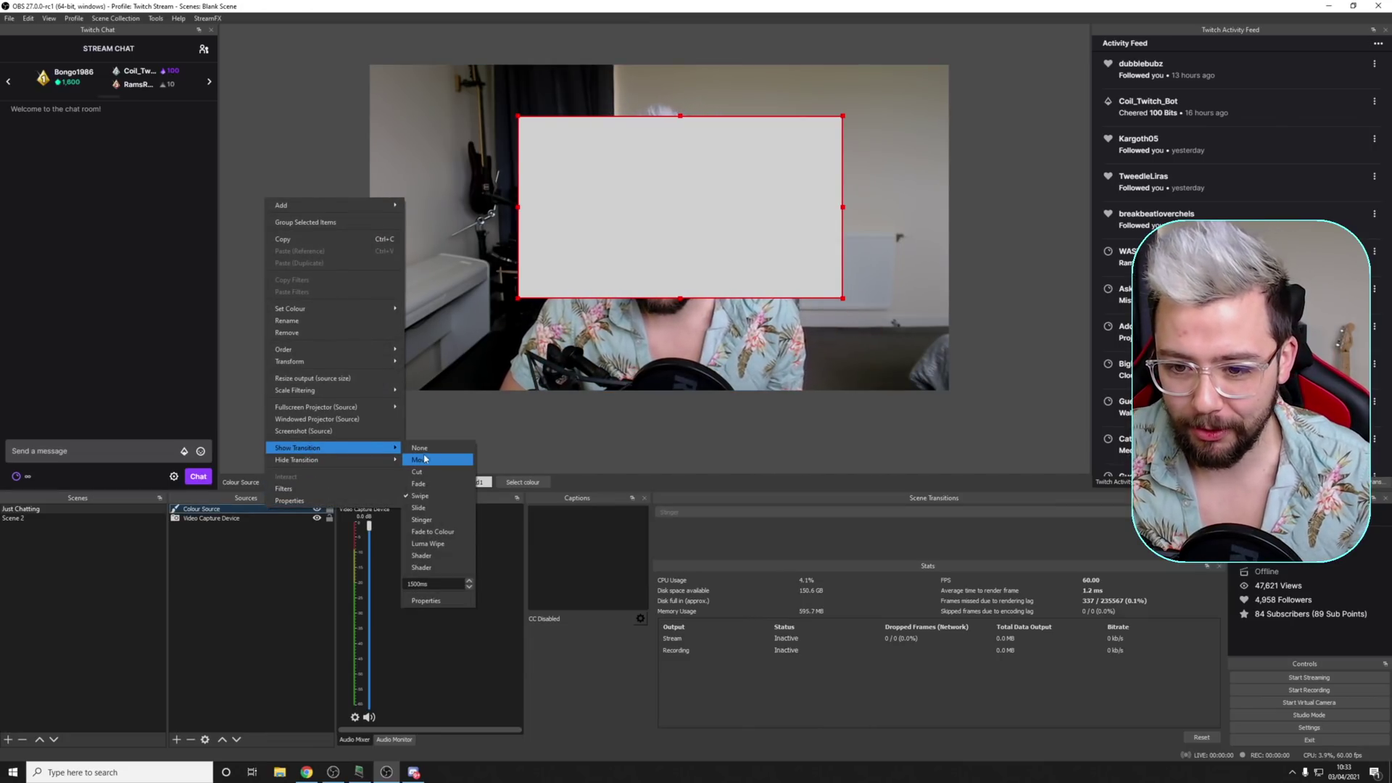
click(427, 520)
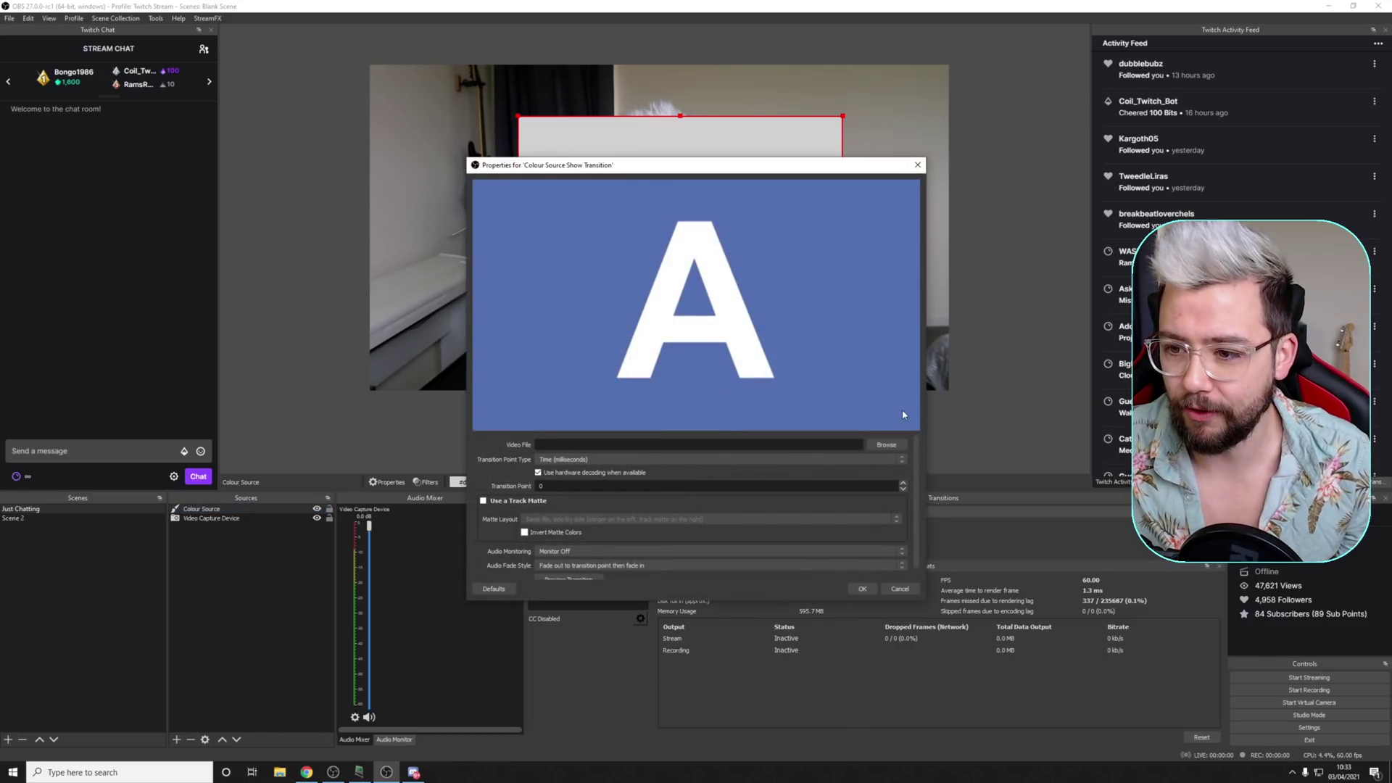
click(885, 445)
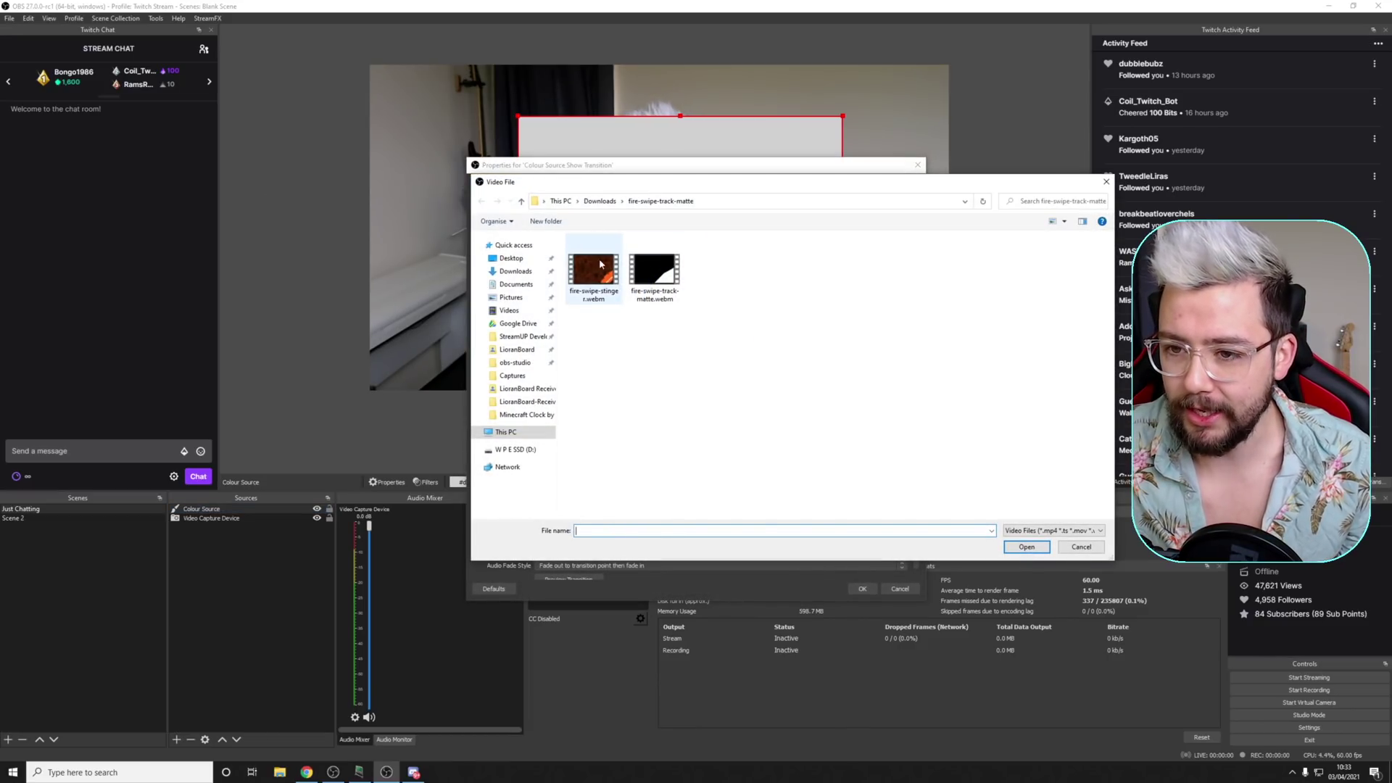
double_click(601, 265)
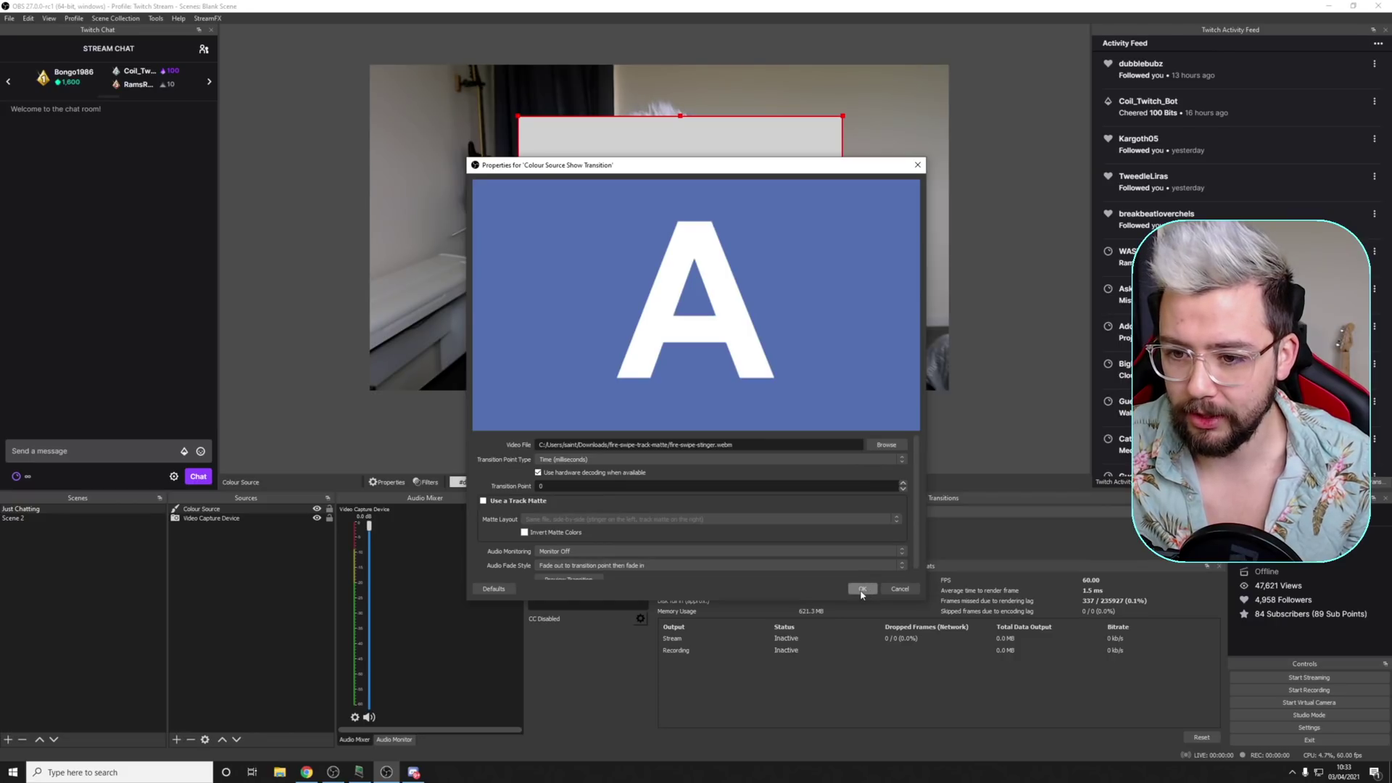
click(862, 588)
click(316, 509)
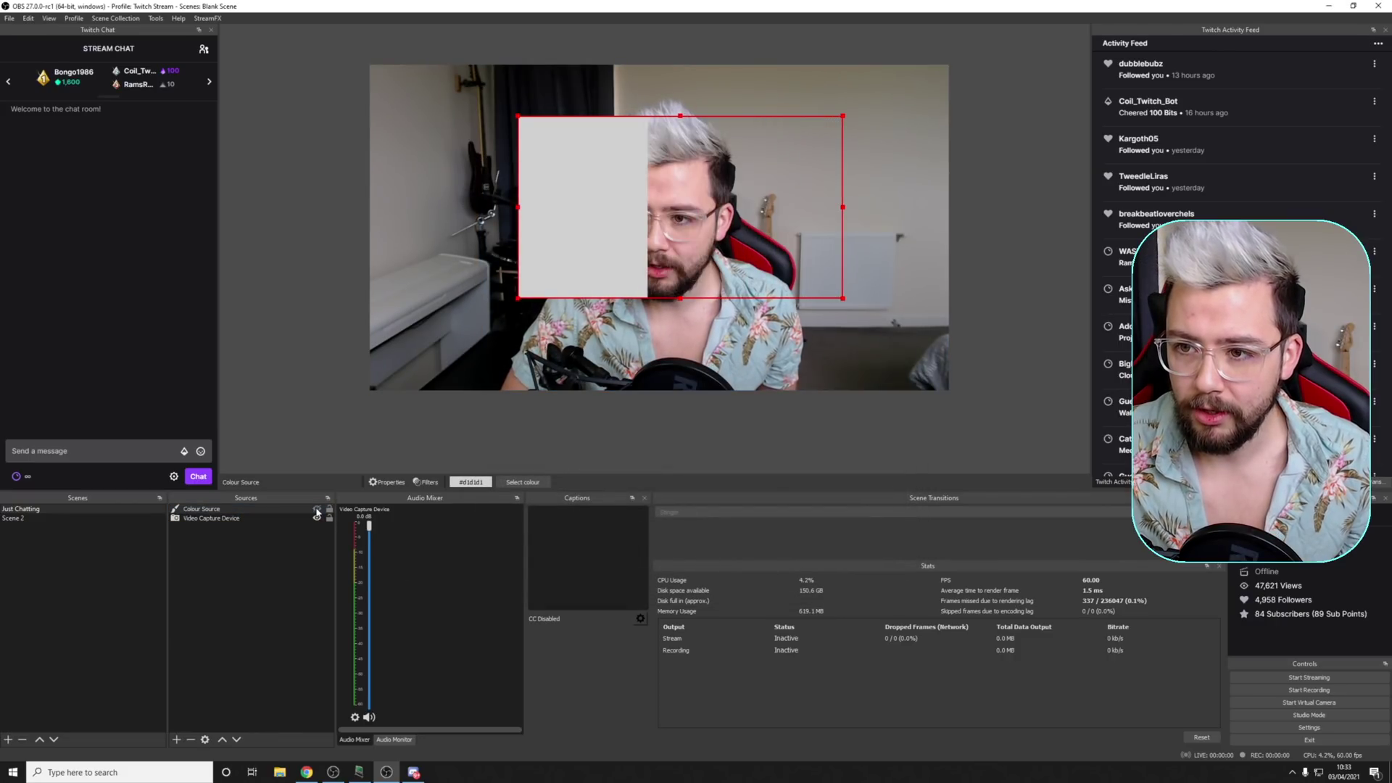
click(317, 510)
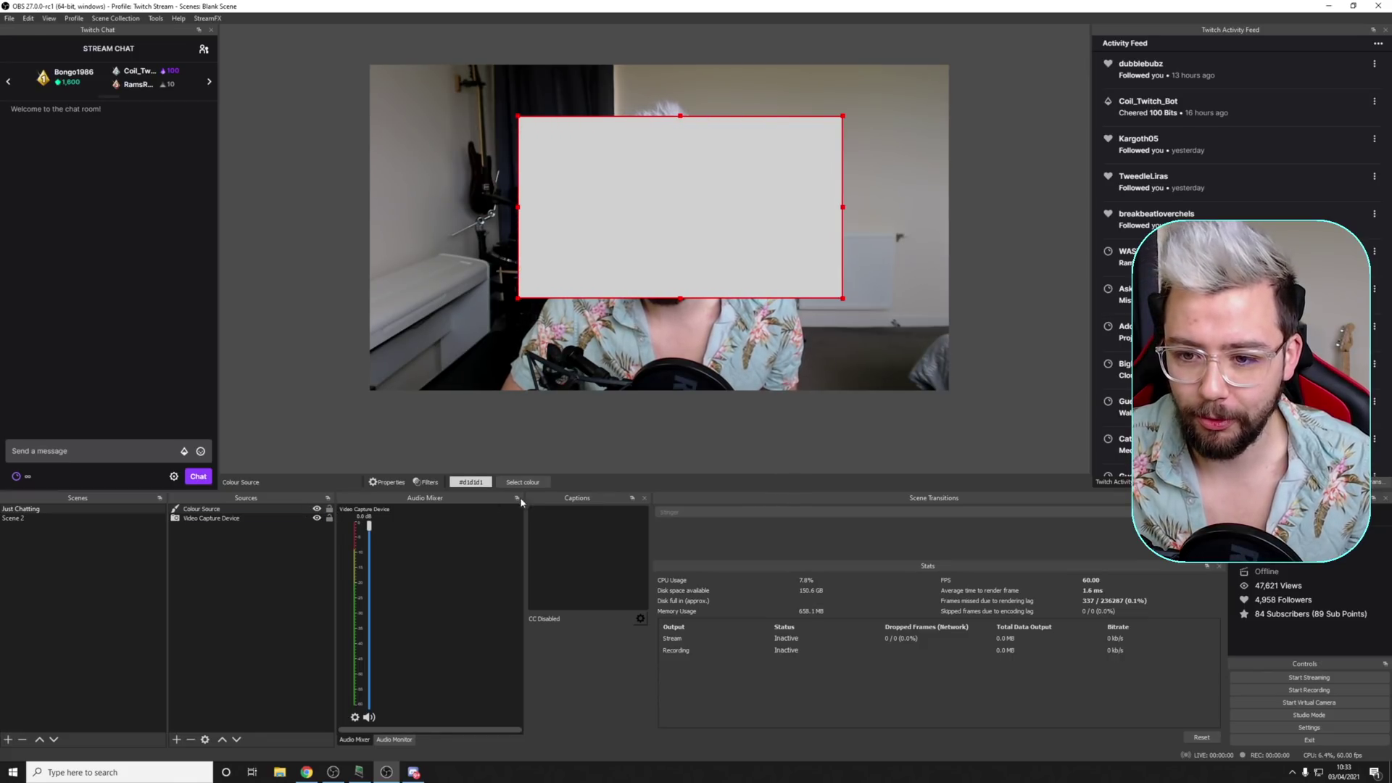
- Enable a separate-file track matte on the show Stinger using fire-swipe-track-matte.webm
right_click(251, 510)
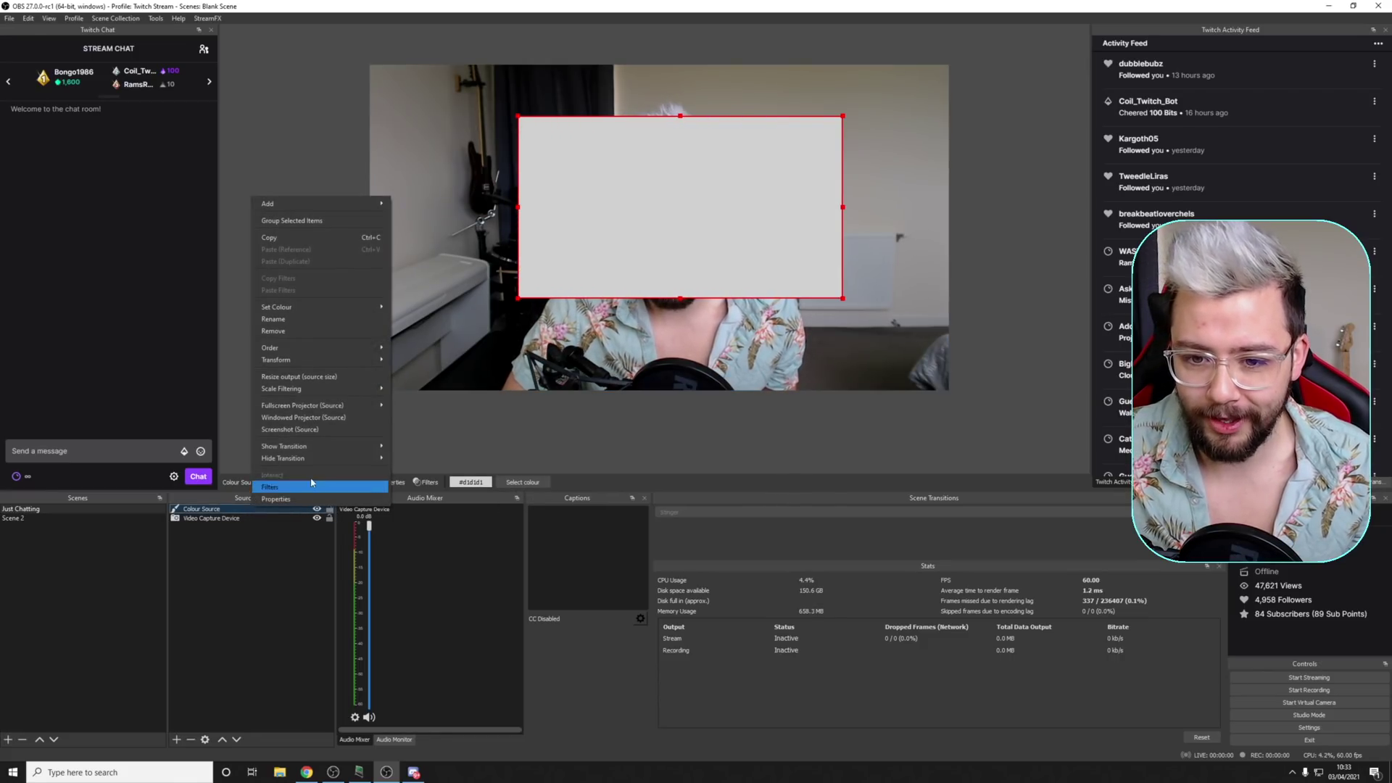
mouse_move(326, 446)
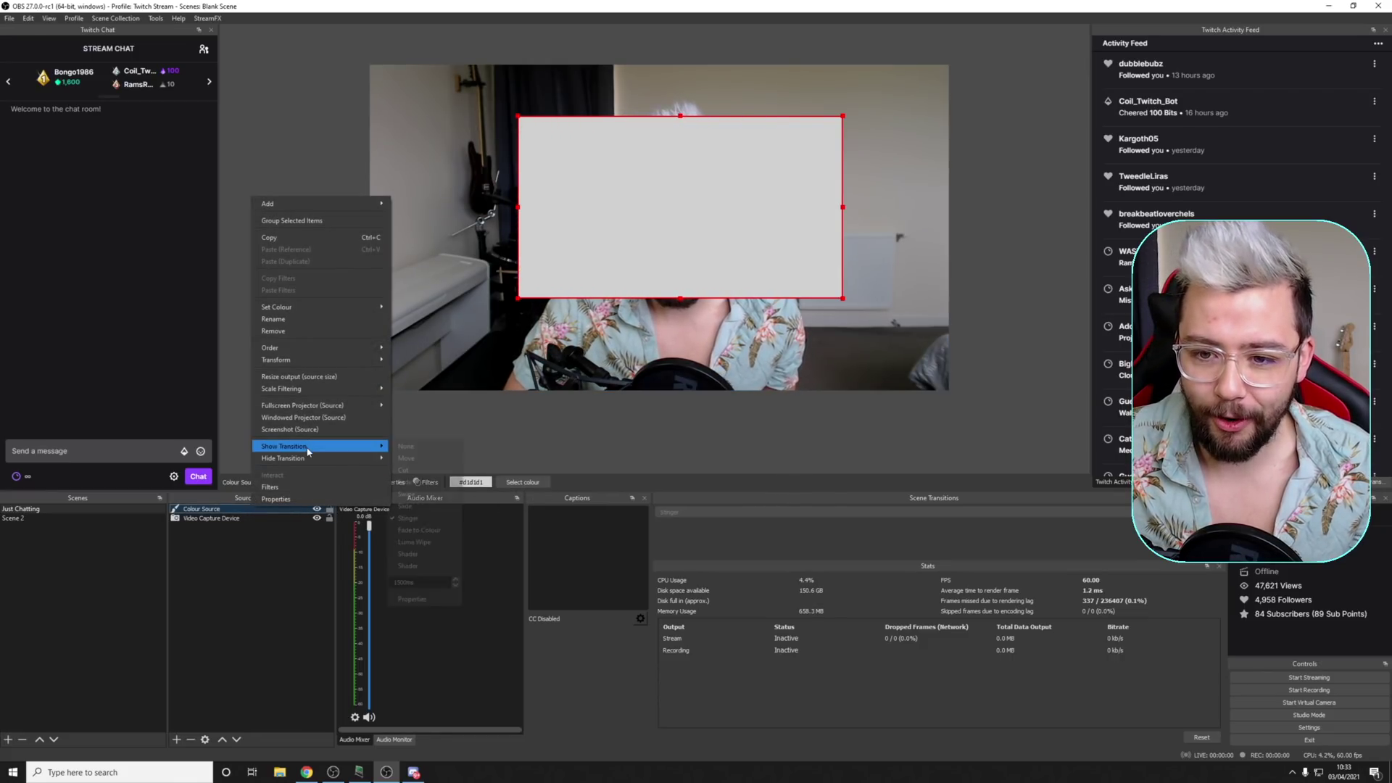
click(427, 599)
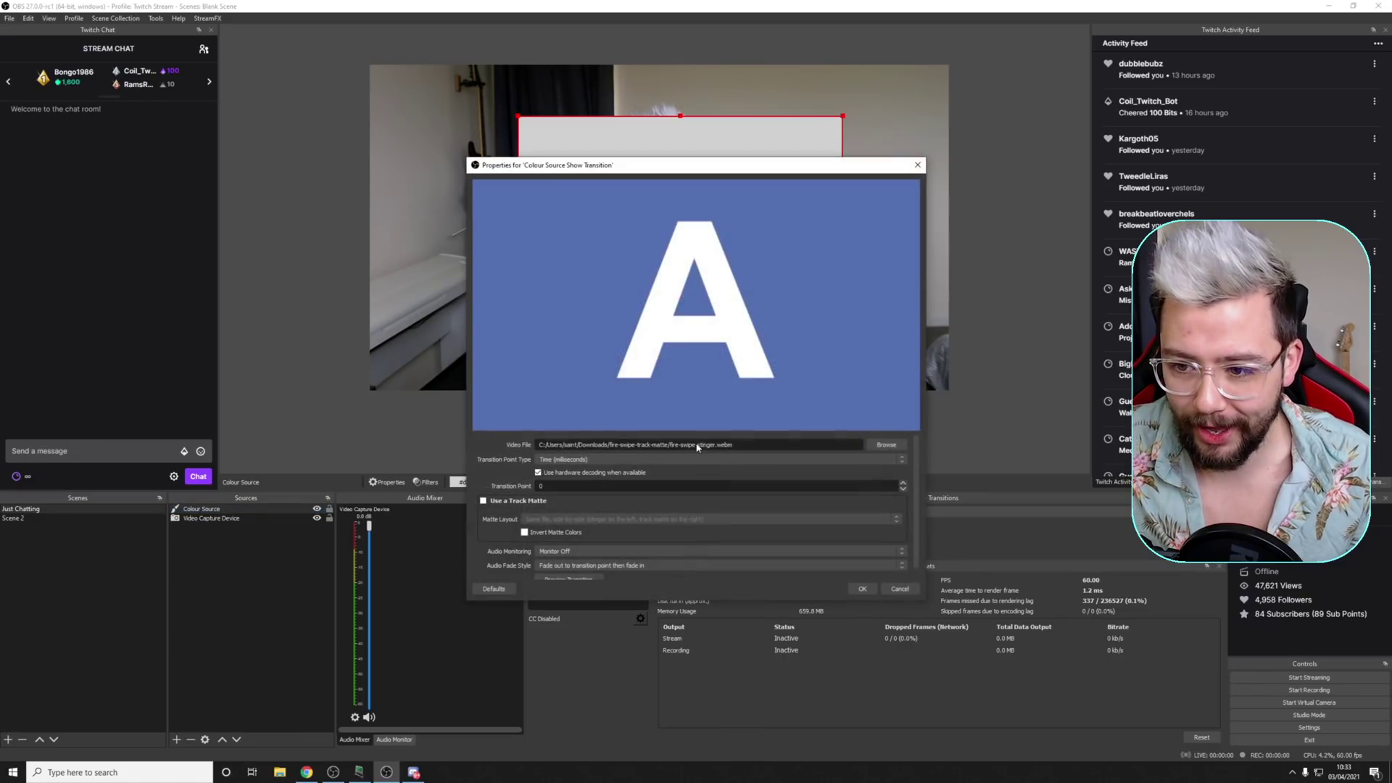
click(484, 501)
click(566, 524)
click(576, 550)
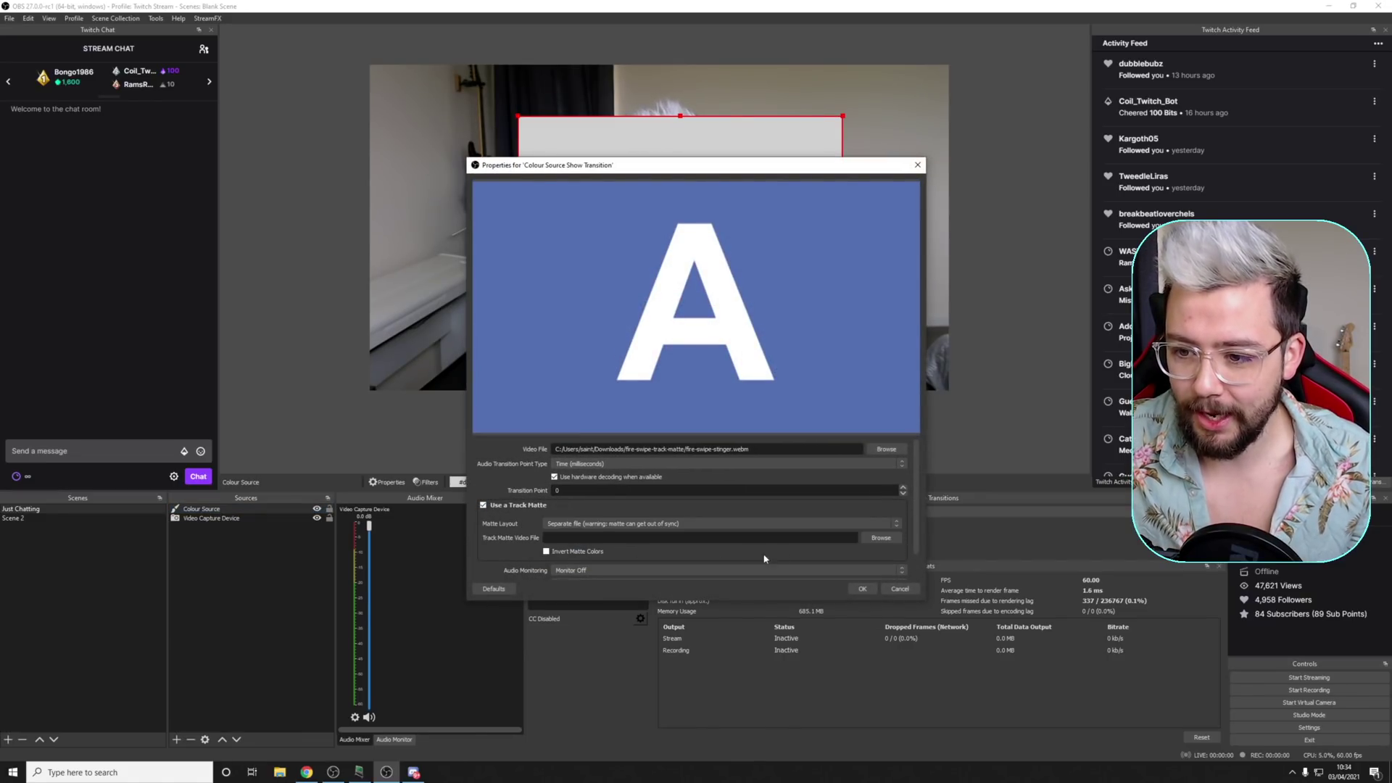
click(880, 538)
double_click(650, 275)
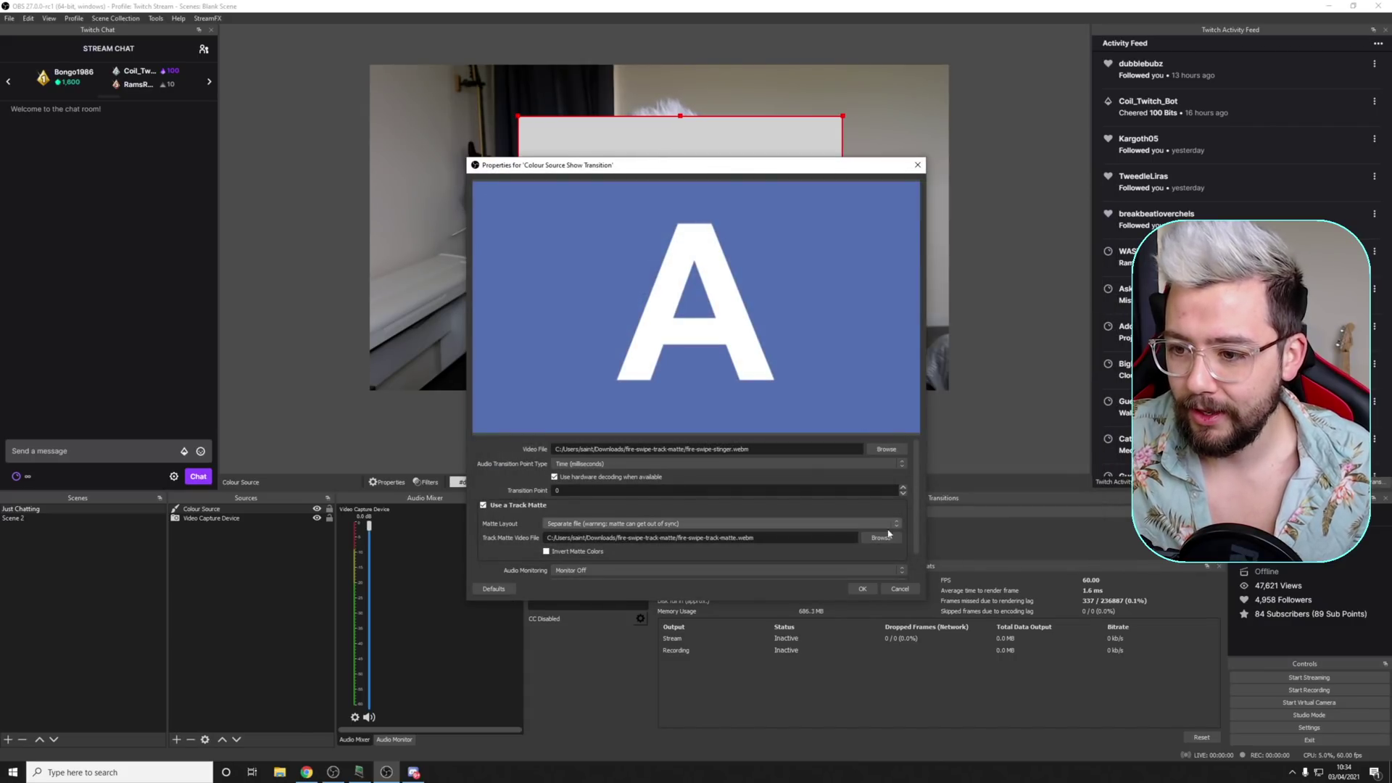
click(858, 588)
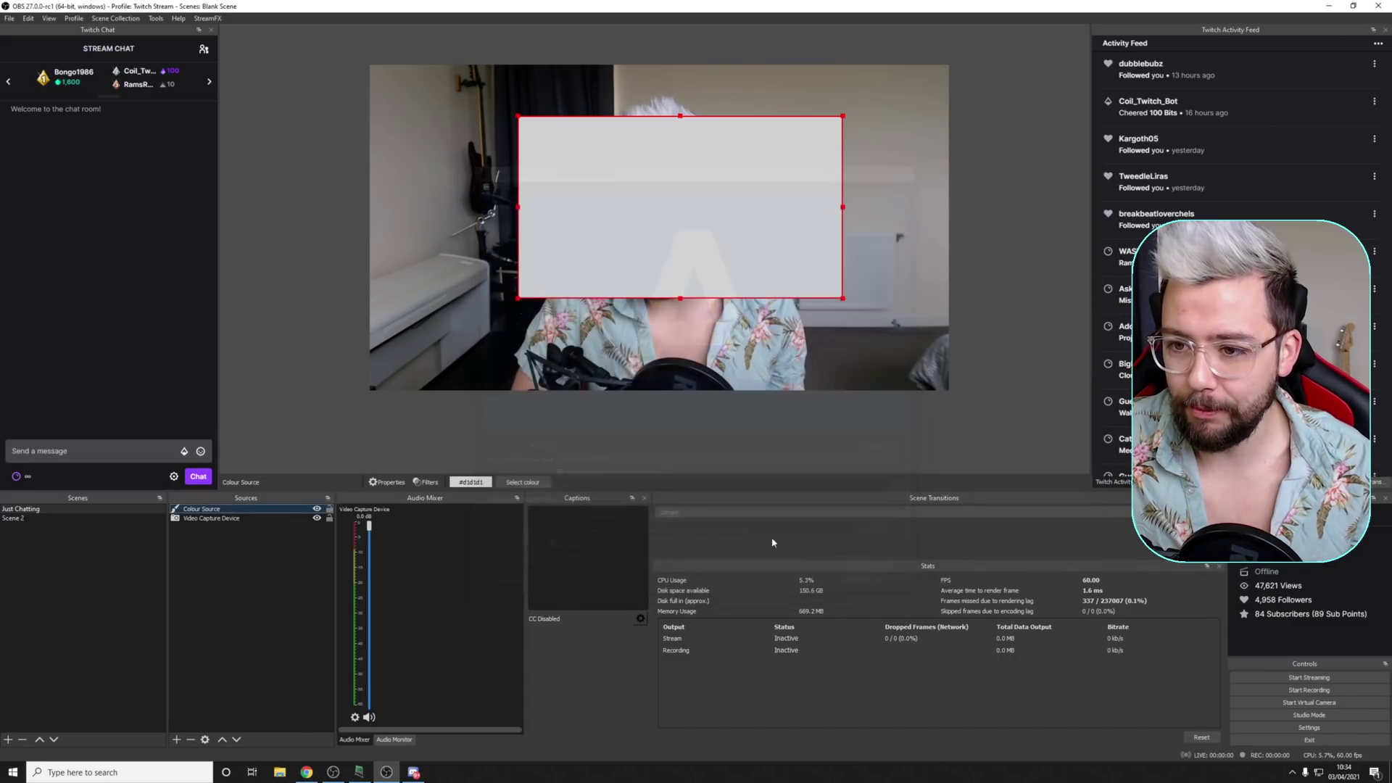
- Test the fire swipe by hiding and showing the source, then nudge the grey rectangle left and down
click(316, 510)
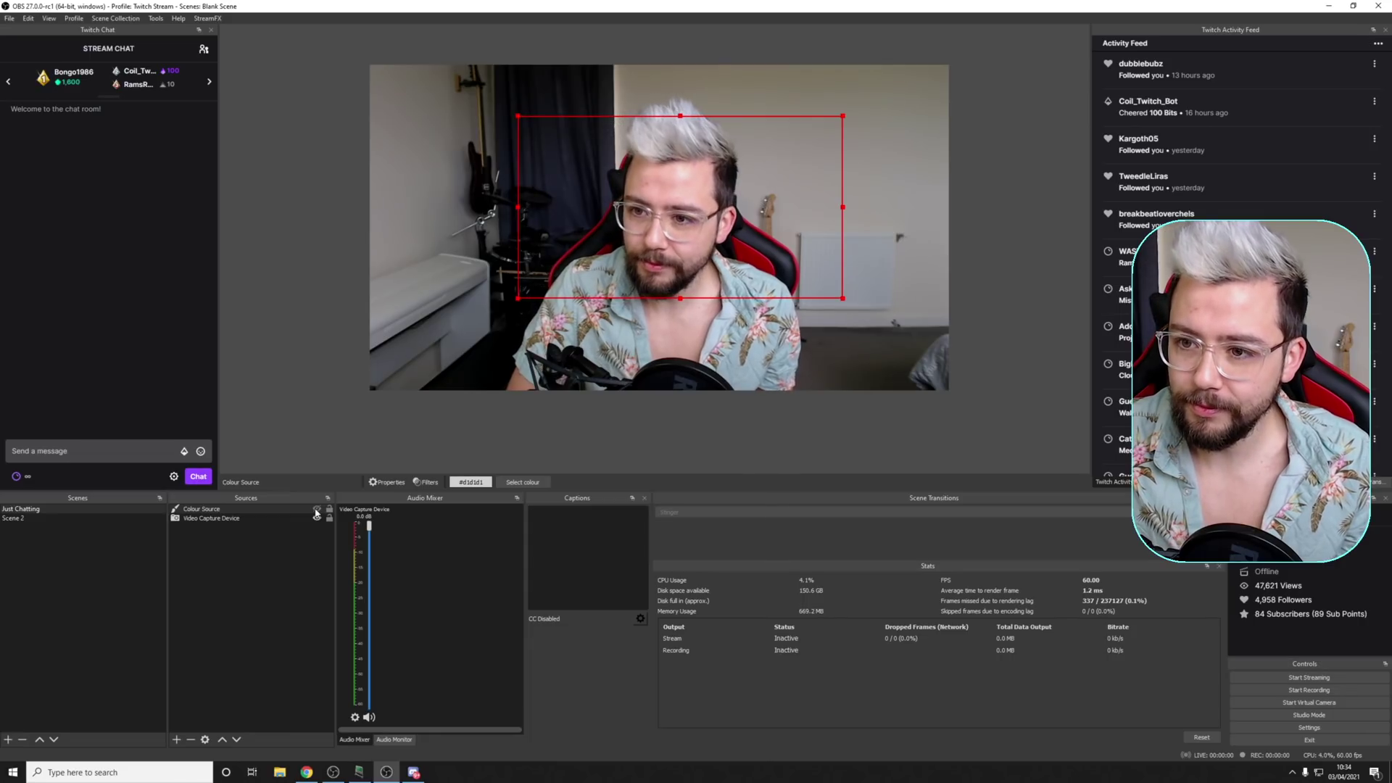
click(316, 510)
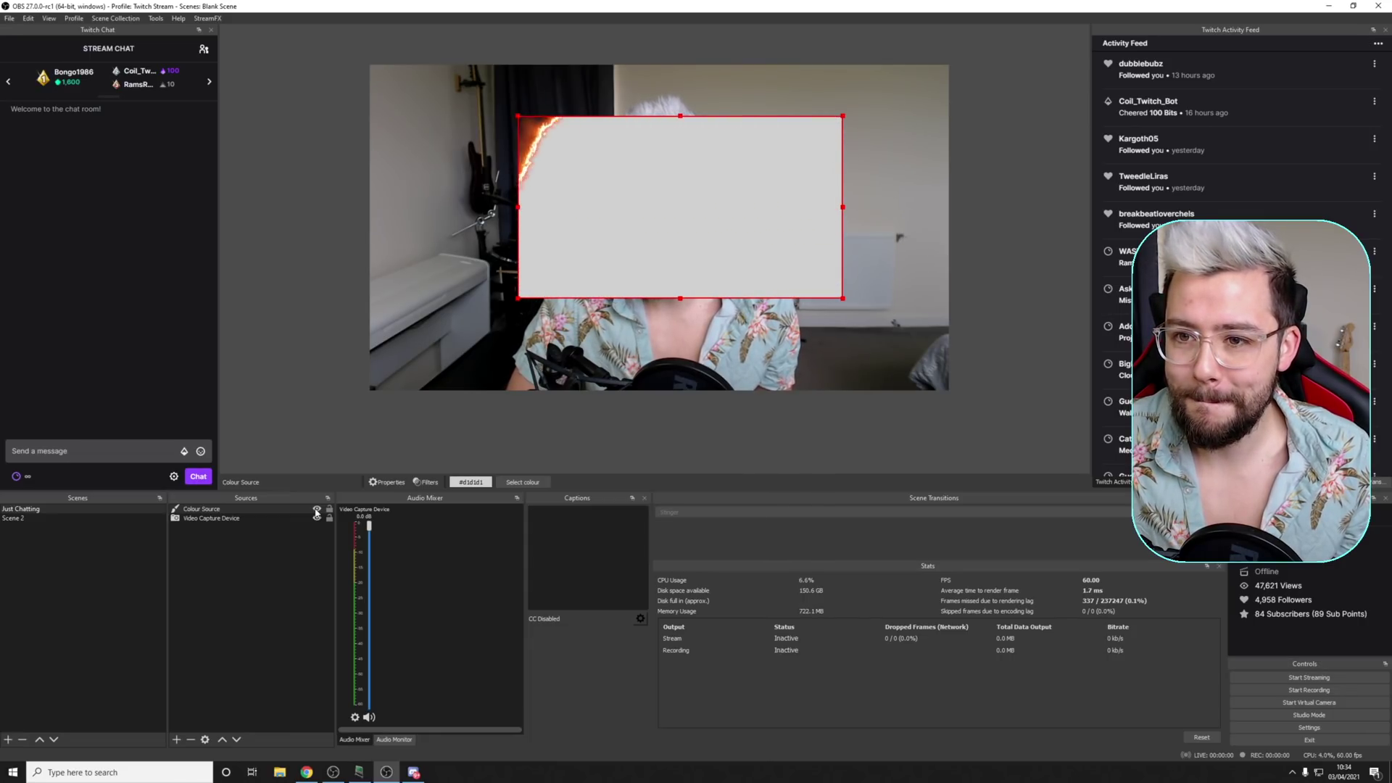
click(281, 269)
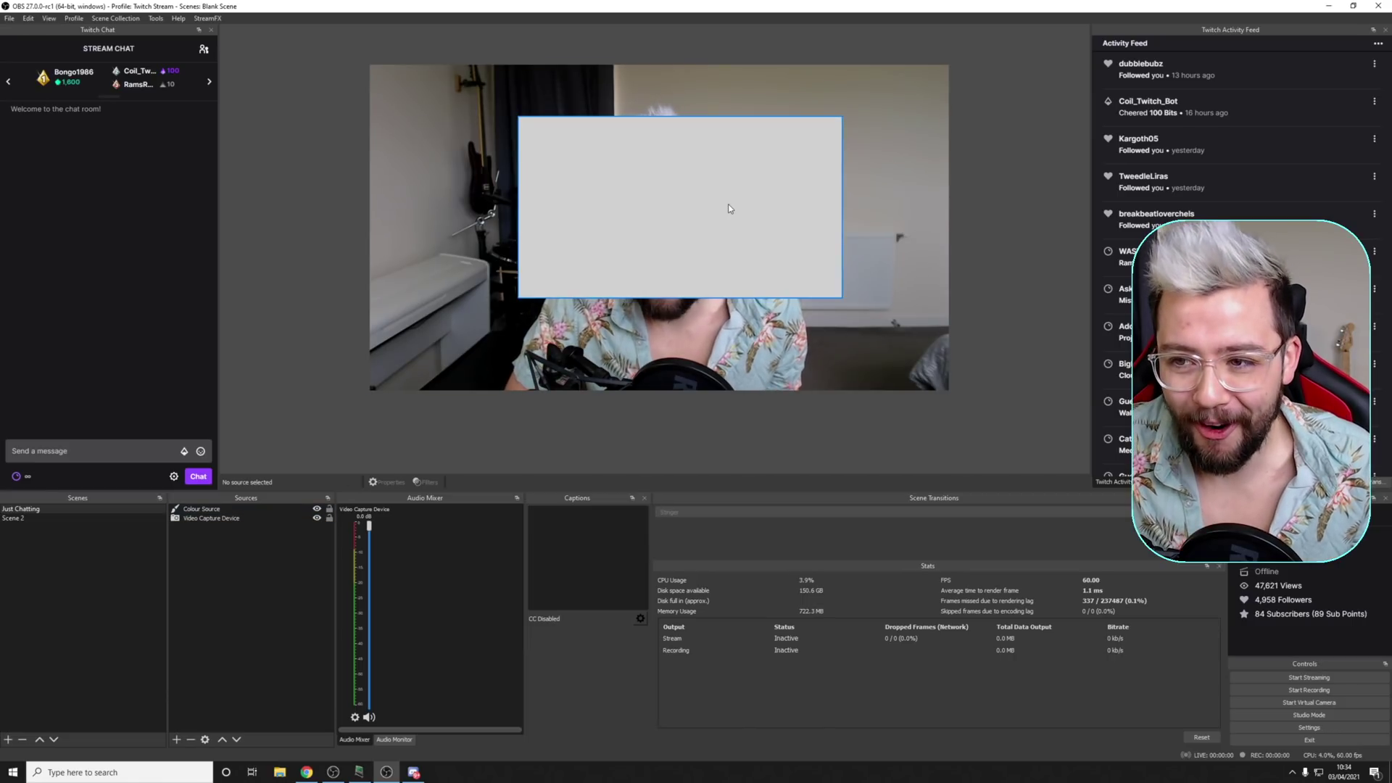
mouse_move(727, 207)
mouse_down()
mouse_move(690, 217)
mouse_move(705, 224)
mouse_up()
- Set a Luma Wipe show transition with the Clock image, preview it, and test it by hiding and showing
right_click(264, 510)
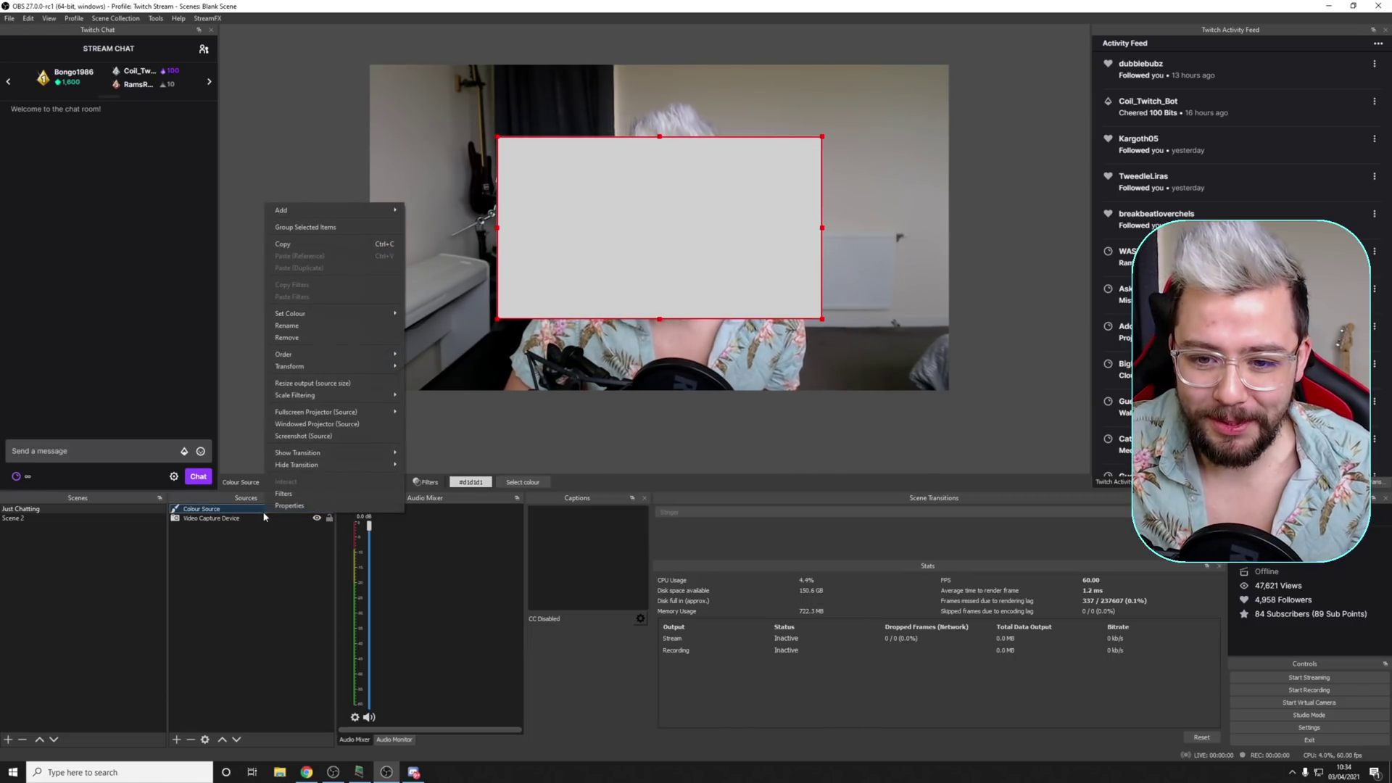
mouse_move(333, 453)
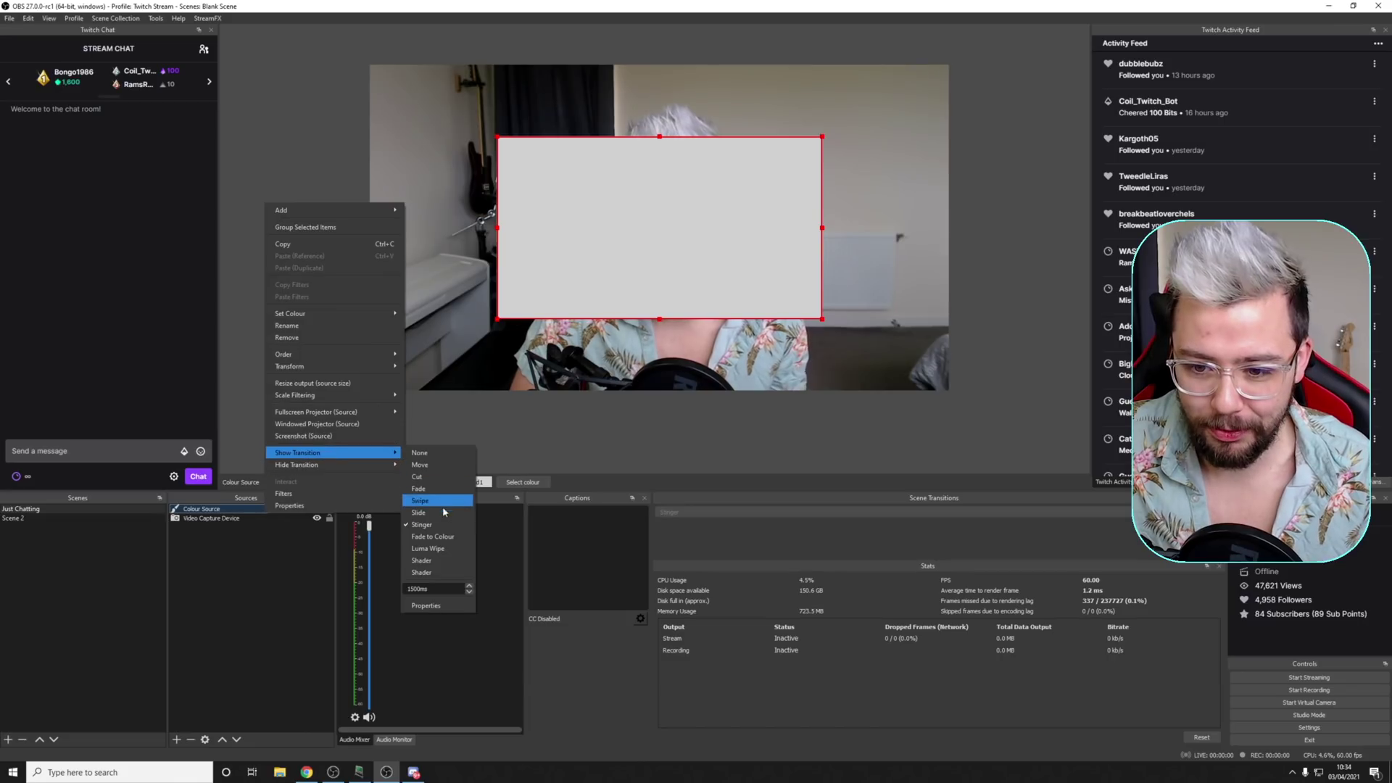
click(428, 549)
click(793, 508)
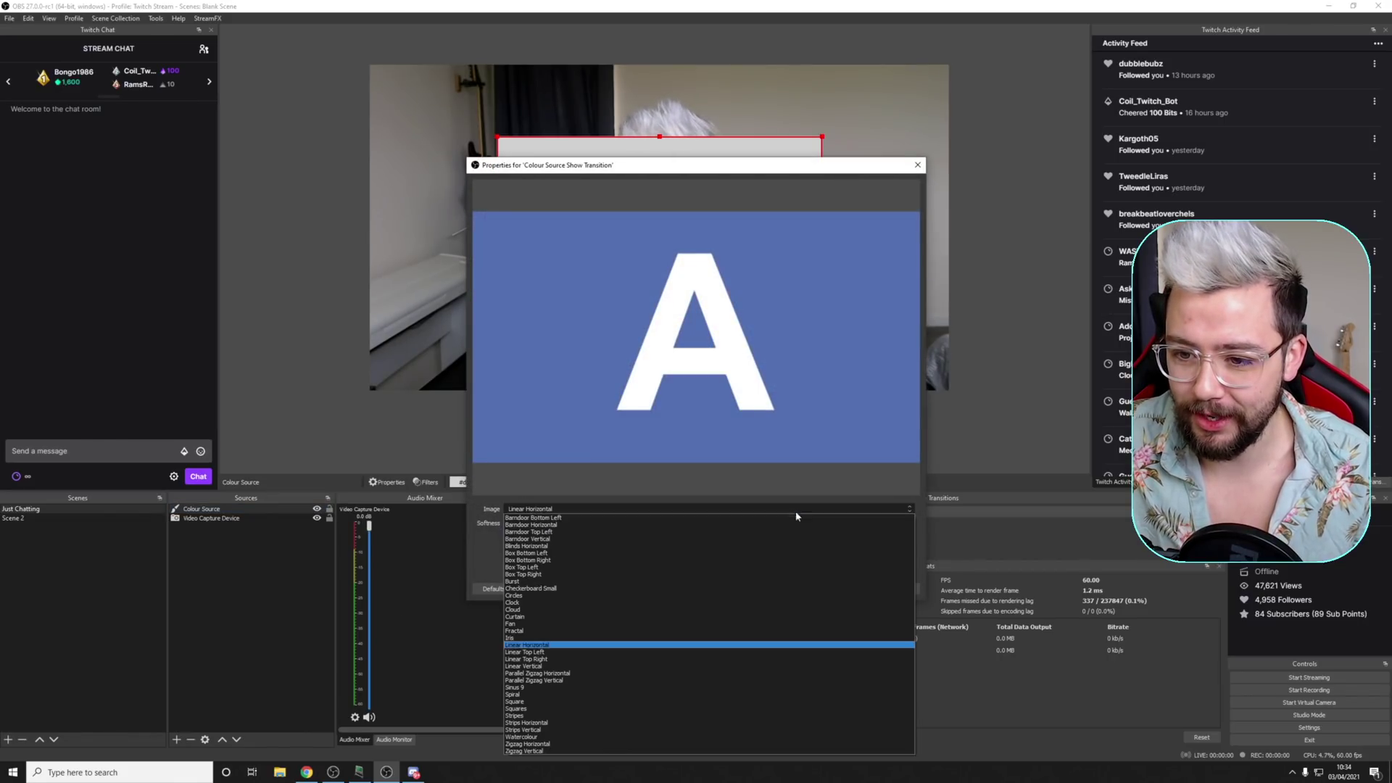
click(546, 602)
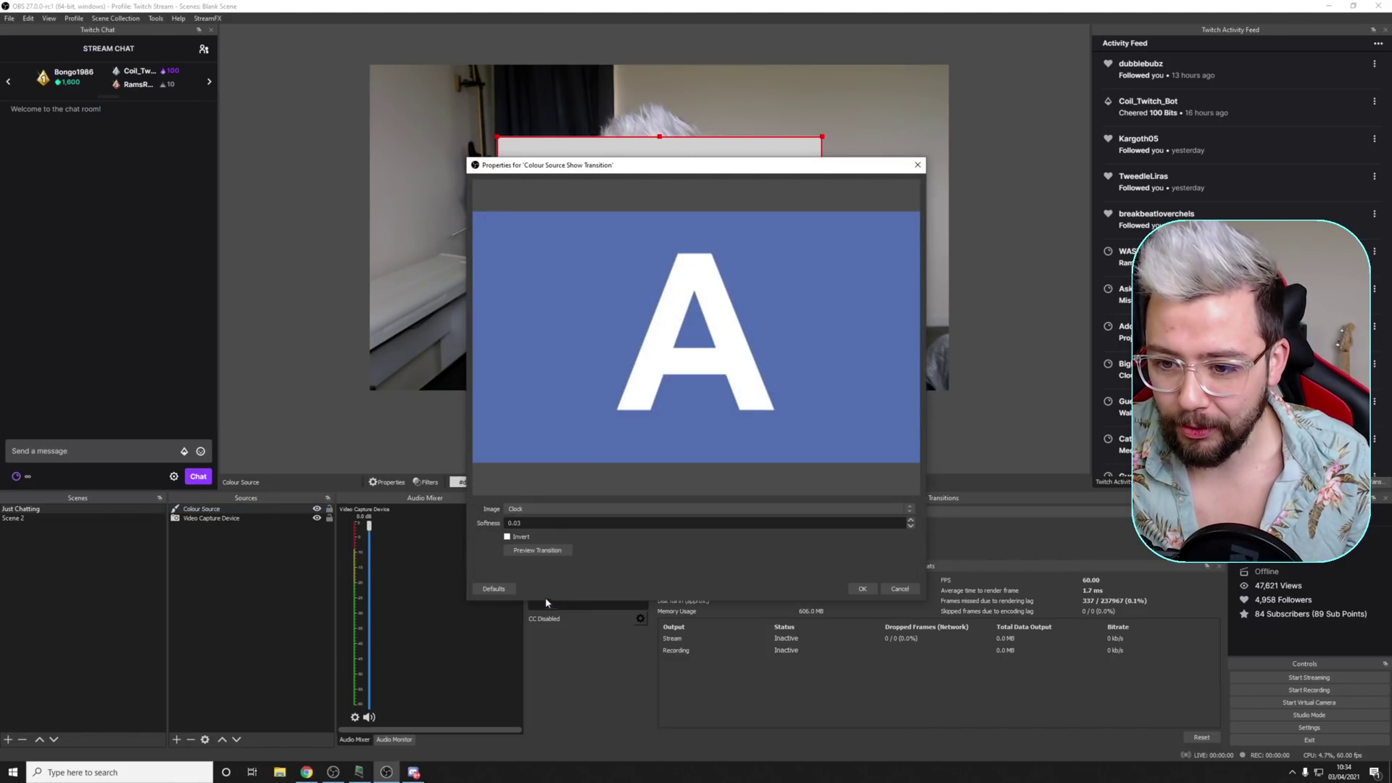
click(511, 552)
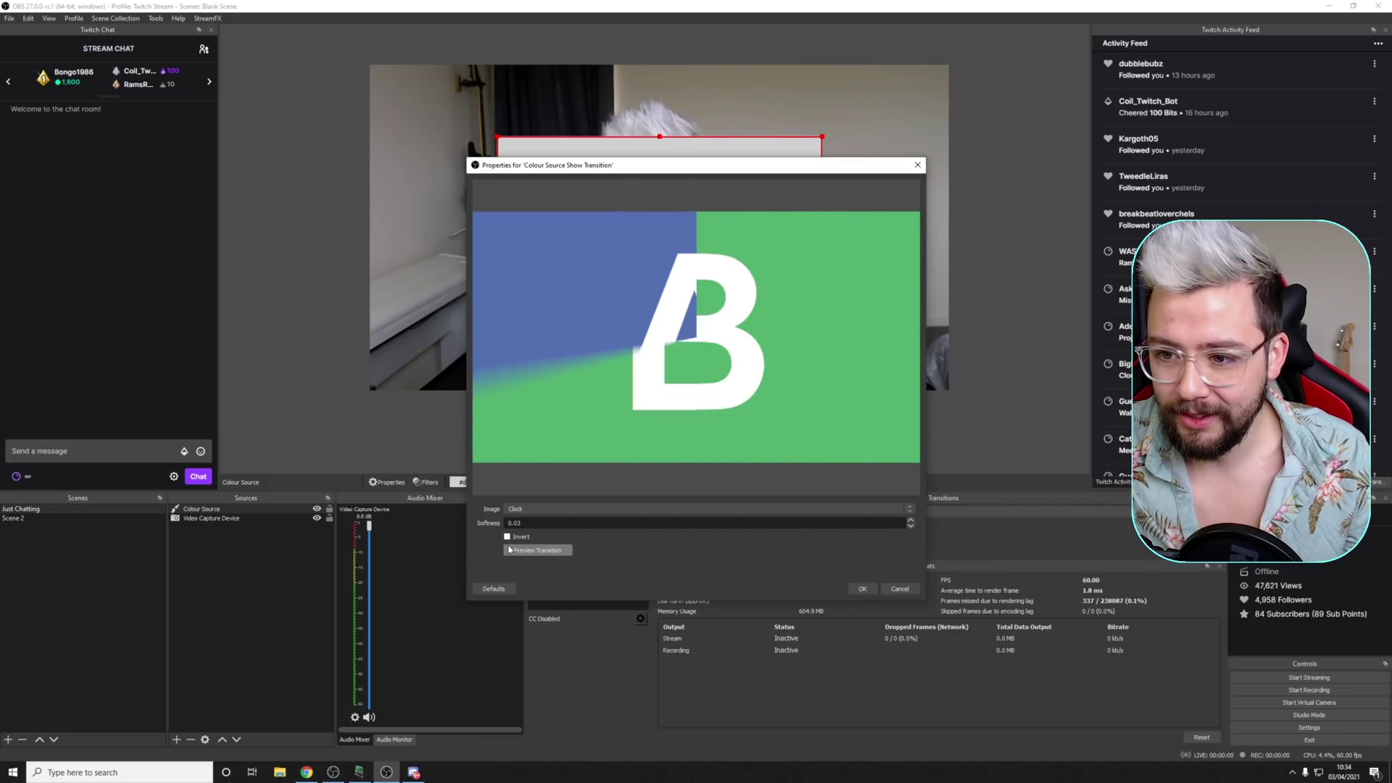
click(861, 589)
click(317, 509)
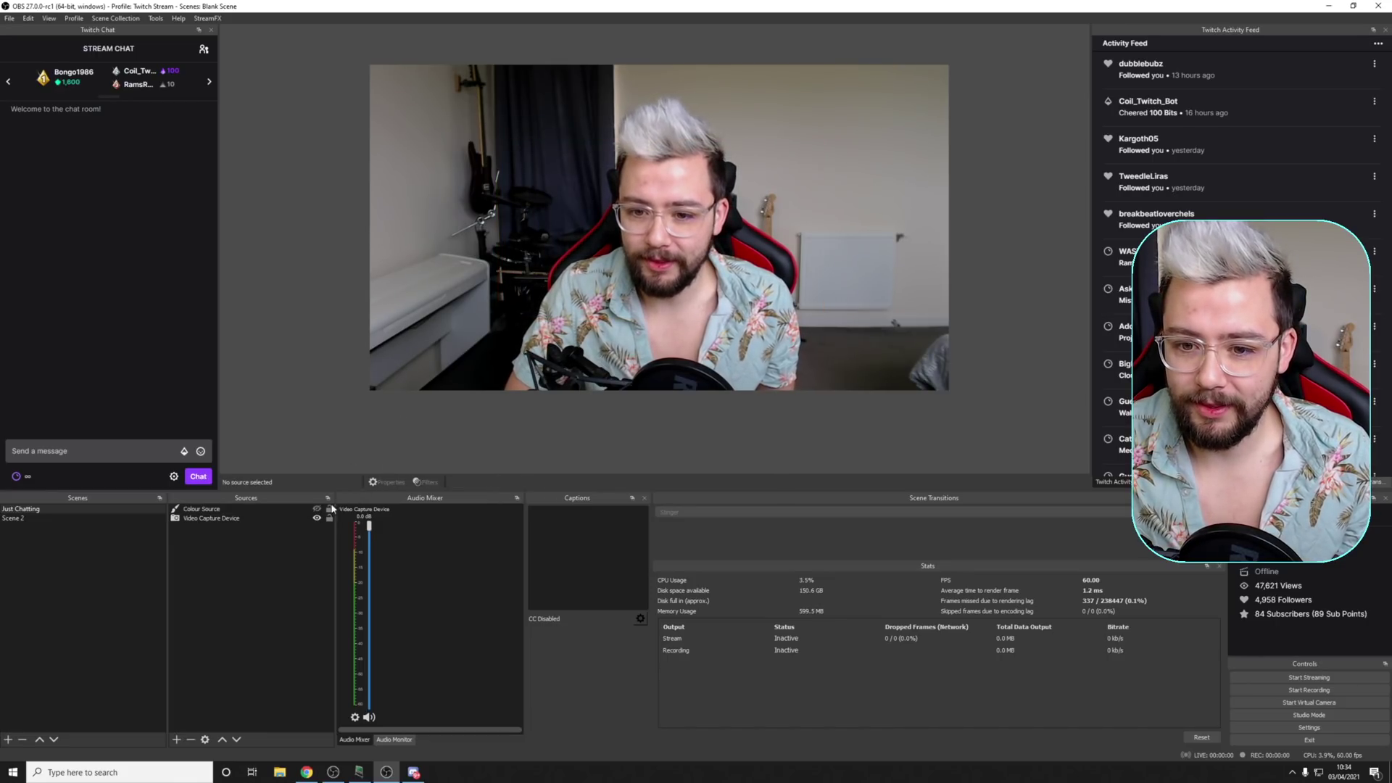
click(318, 509)
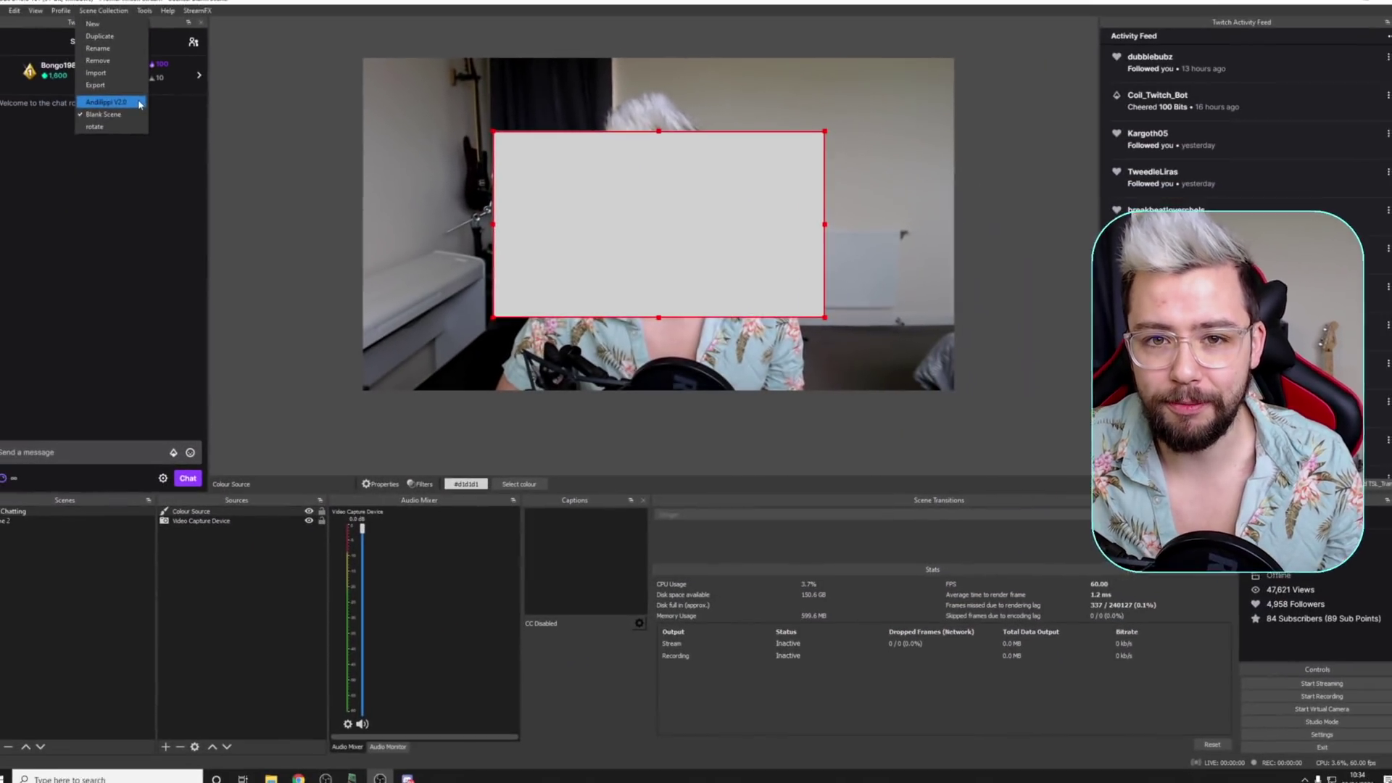
click(36, 83)
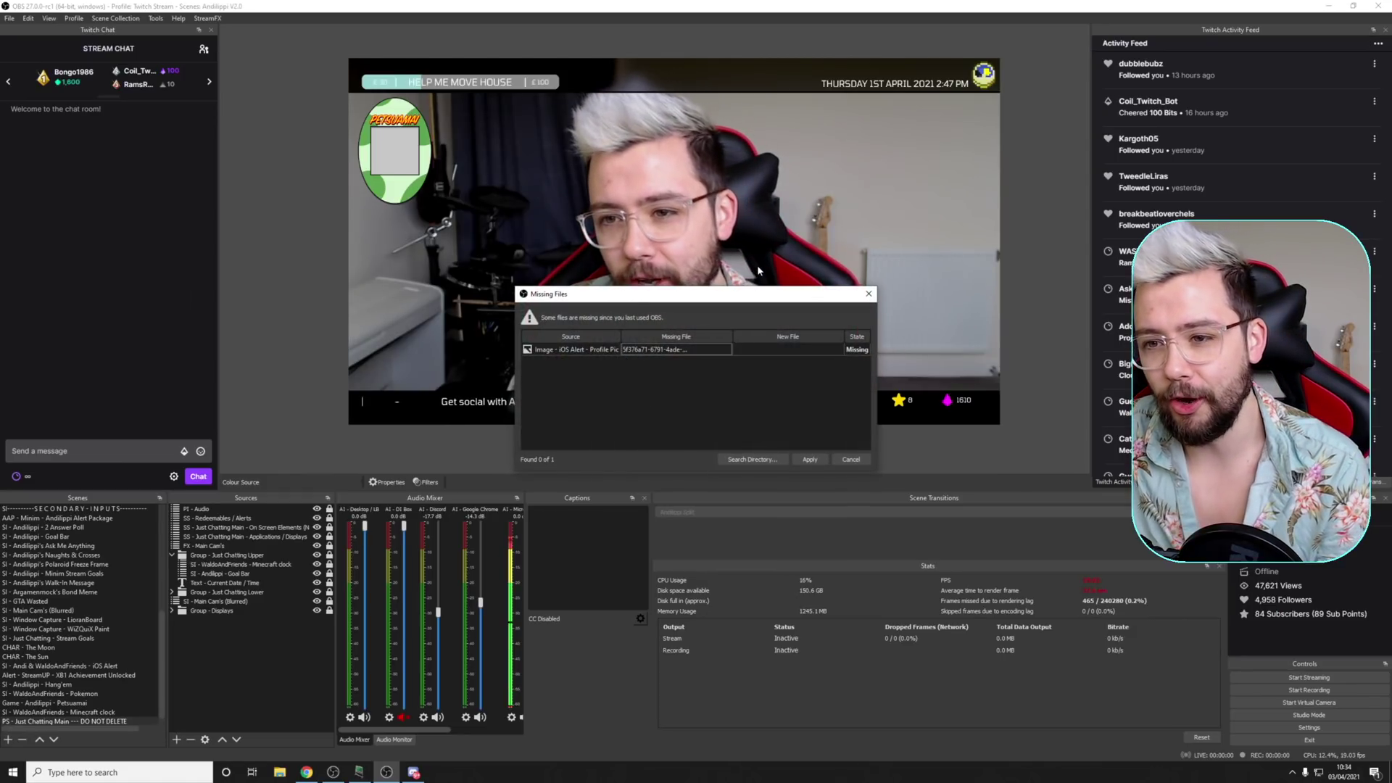
- Move and enlarge the Missing Files dialog, cancel a directory search, and inspect the missing image's path
drag(583, 290, 500, 165)
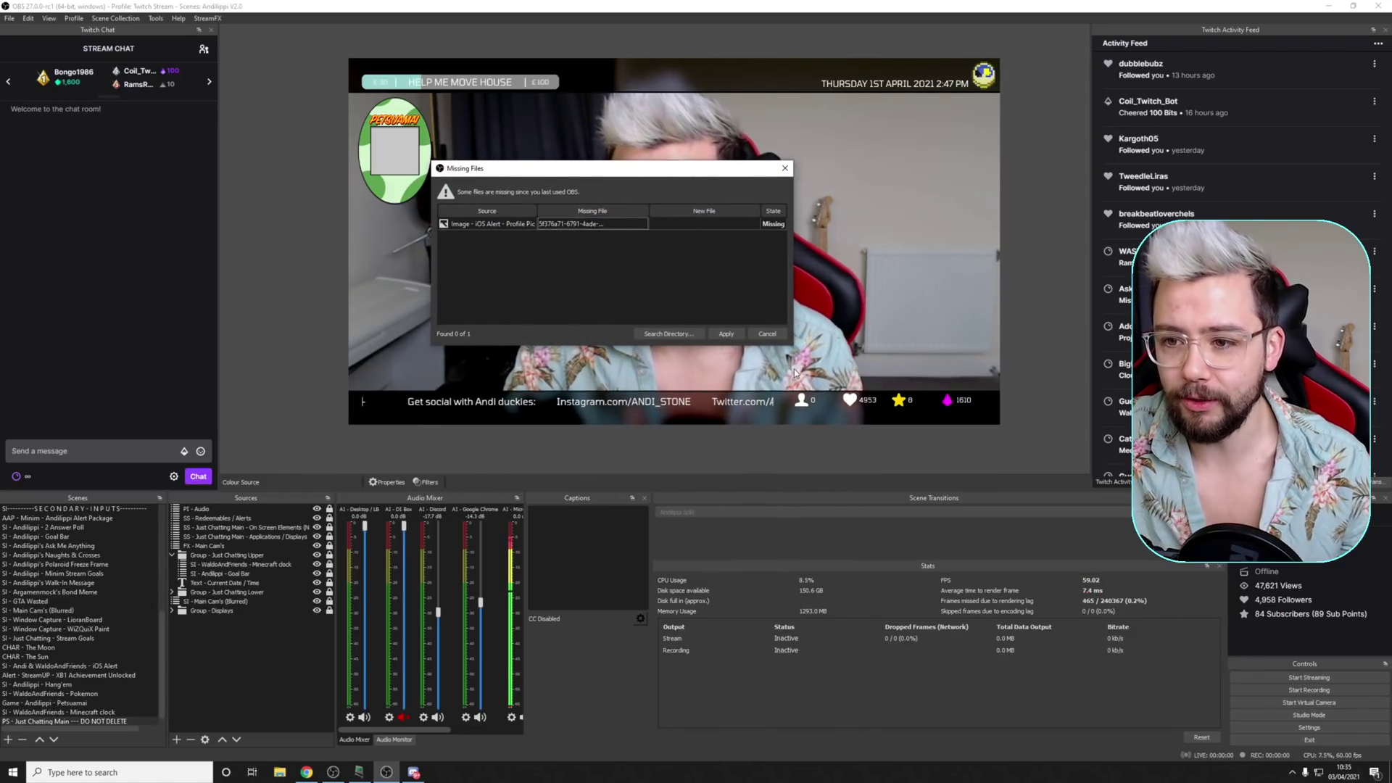
drag(793, 345, 951, 432)
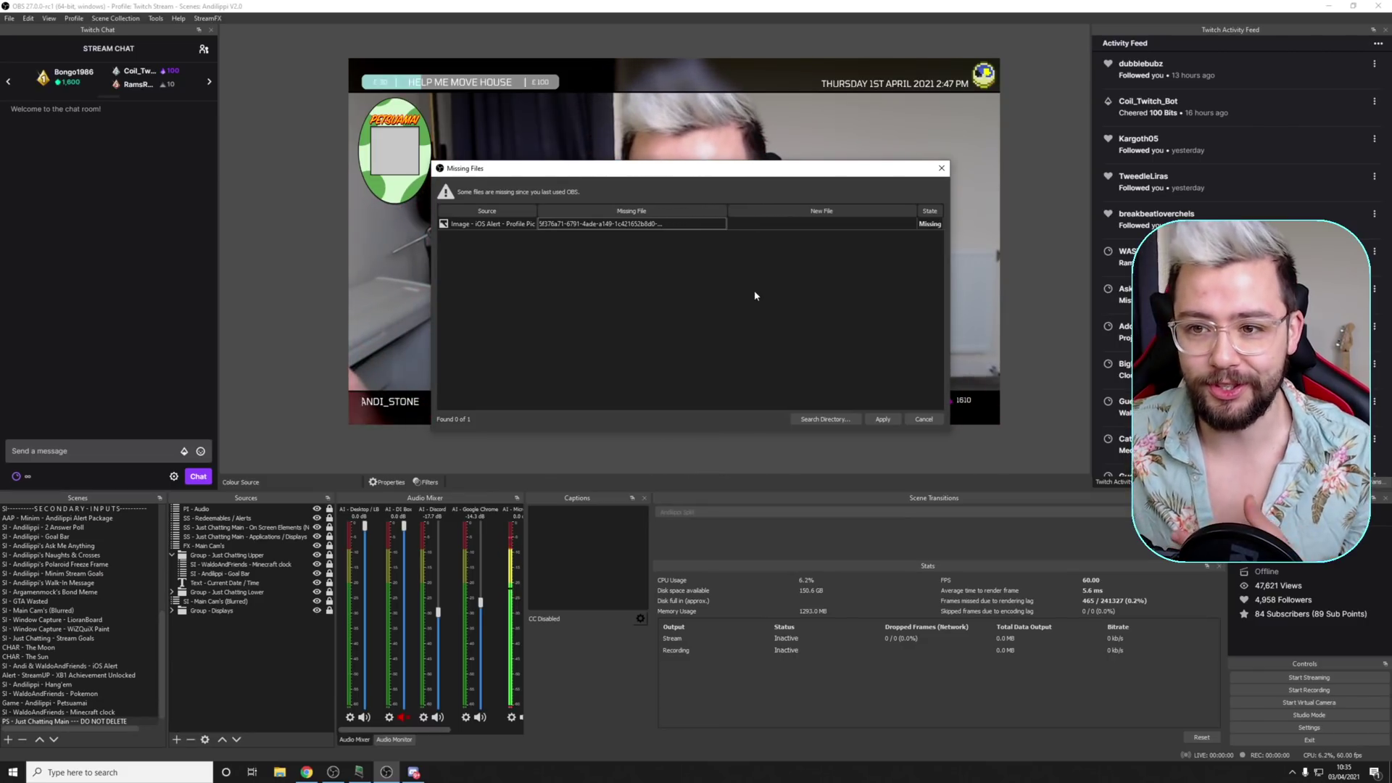
click(825, 419)
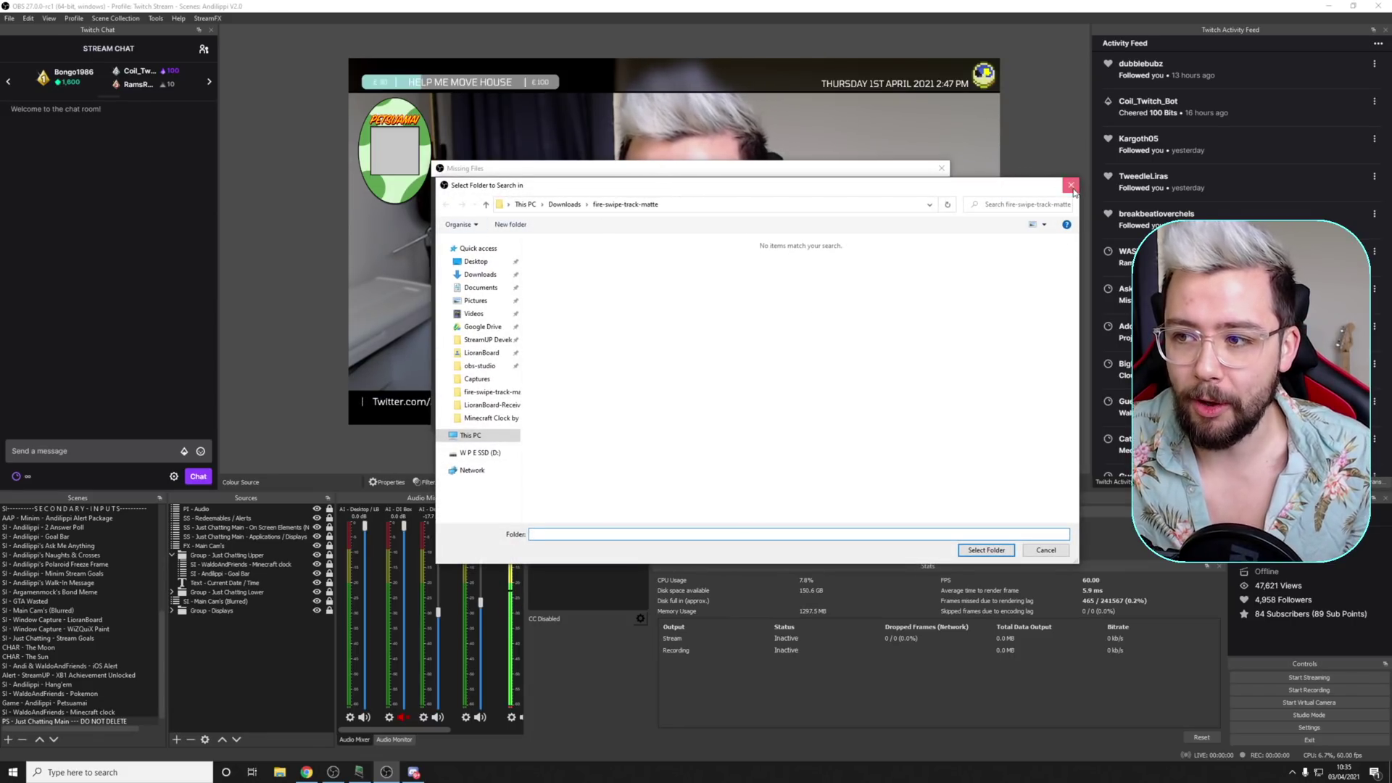
click(1072, 187)
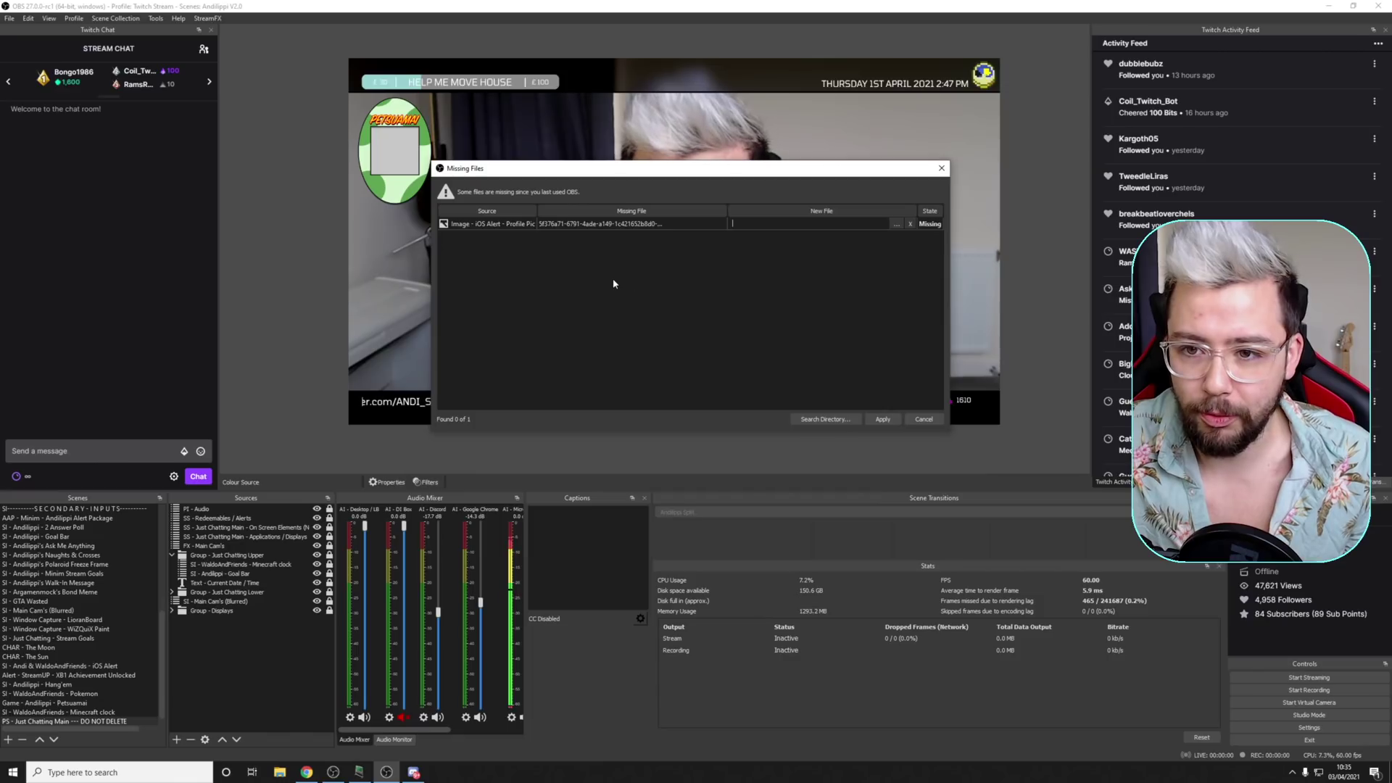
click(676, 227)
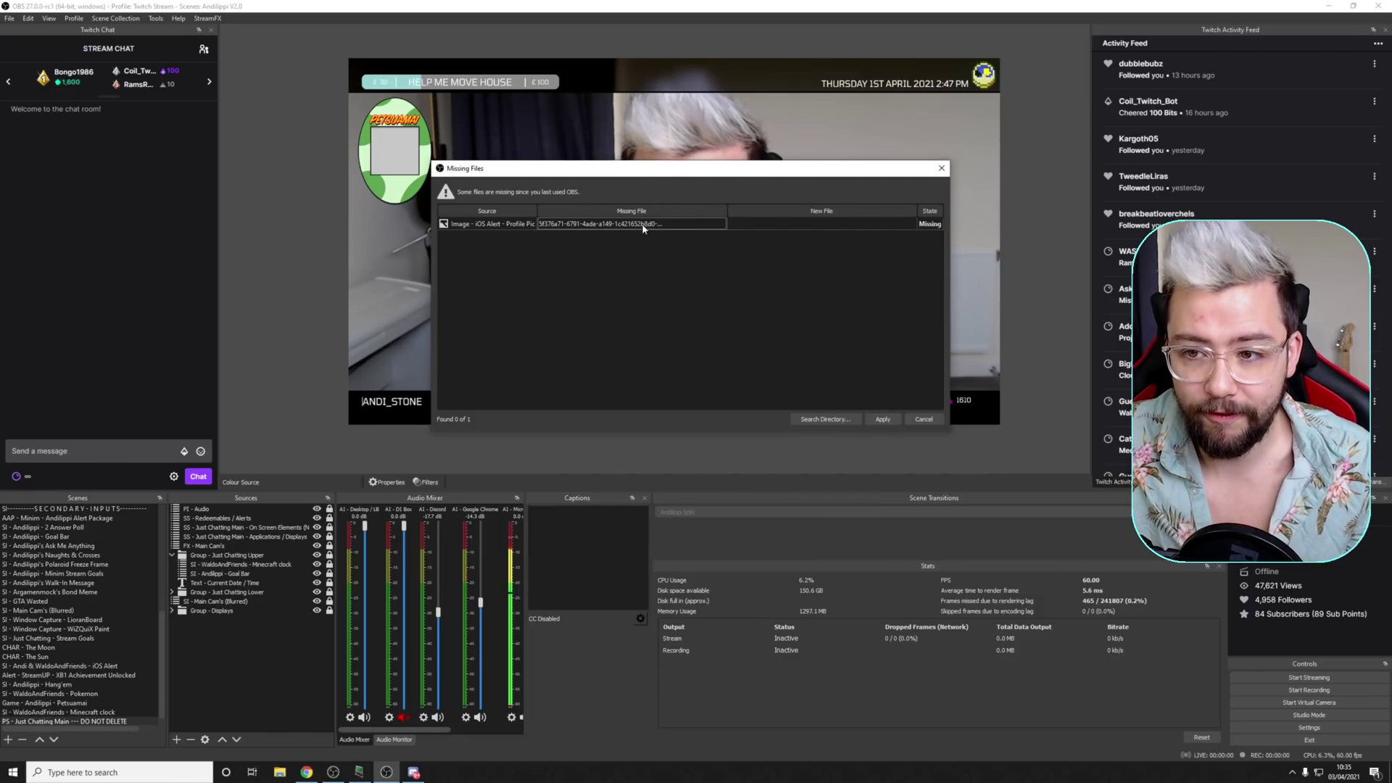